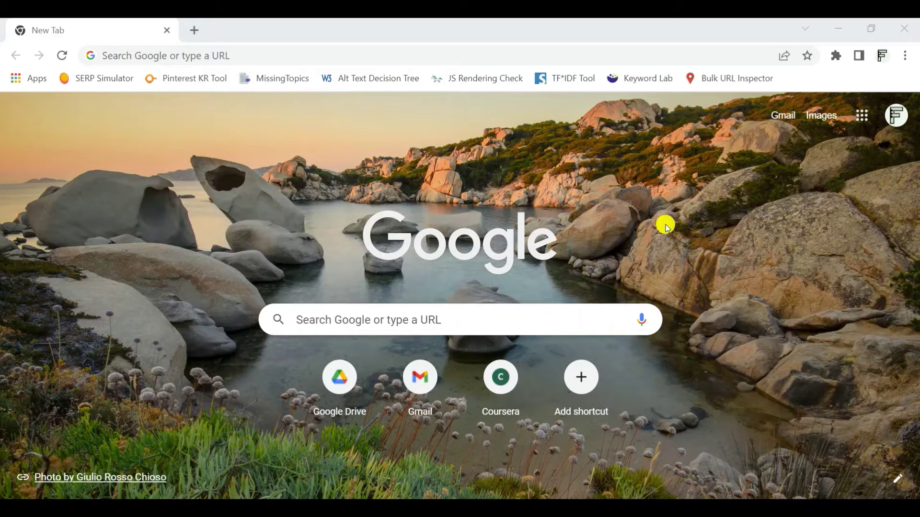
Search Google for the indexed pages of the domain with the query site:seo-frank.com
click(481, 322)
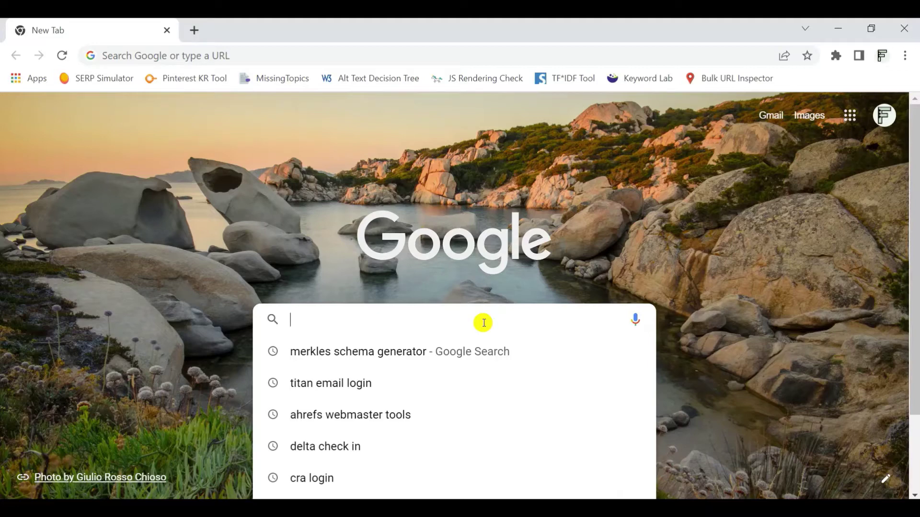
text(si)
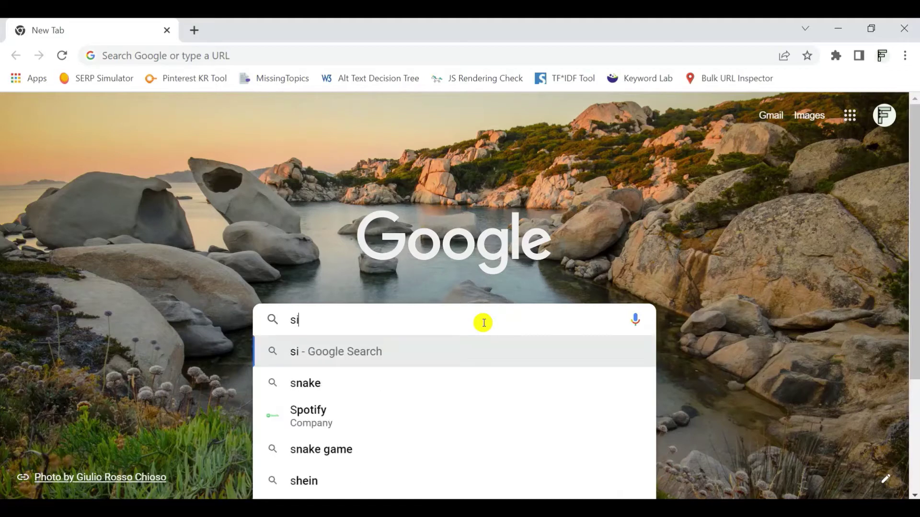
text(te:seo)
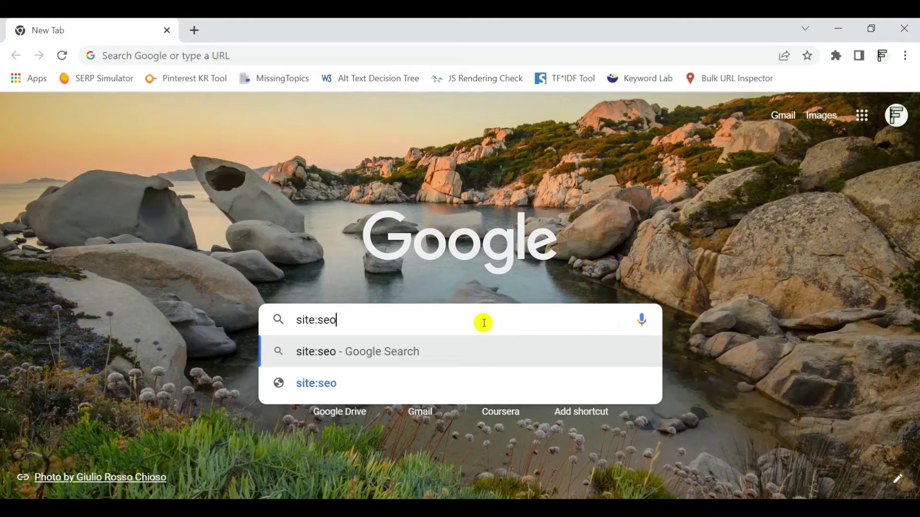
text(-frfa)
key(BackSpace)
key(BackSpace)
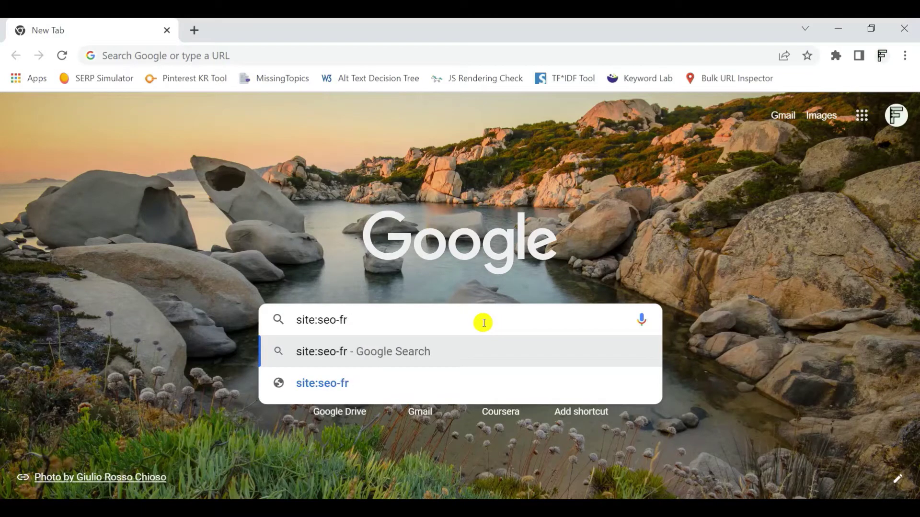
text(ank.com)
key(Return)
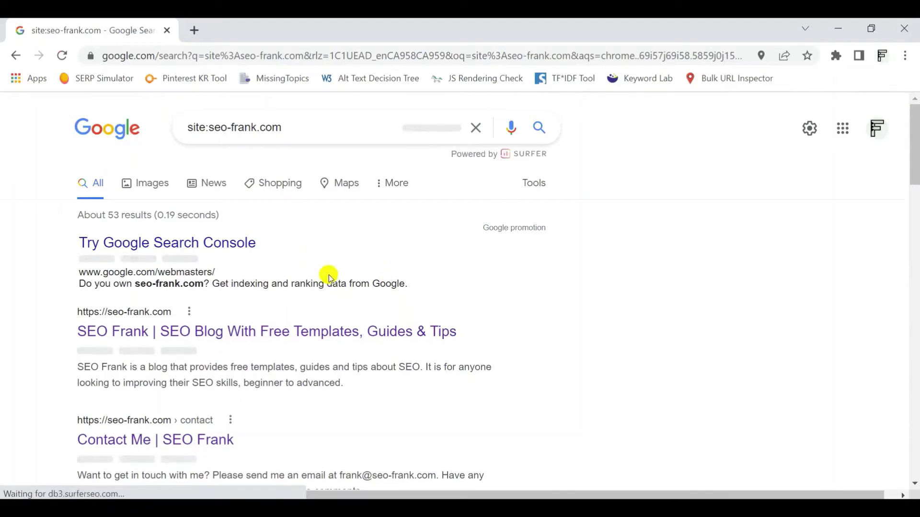
Look through the site:seo-frank.com search results to see which pages are indexed
scroll(329, 275, down, 10)
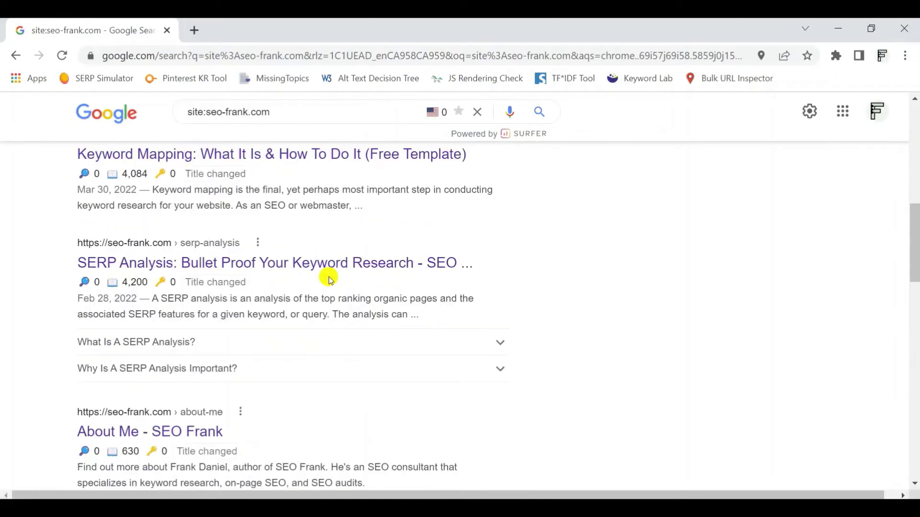
scroll(330, 280, down, 12)
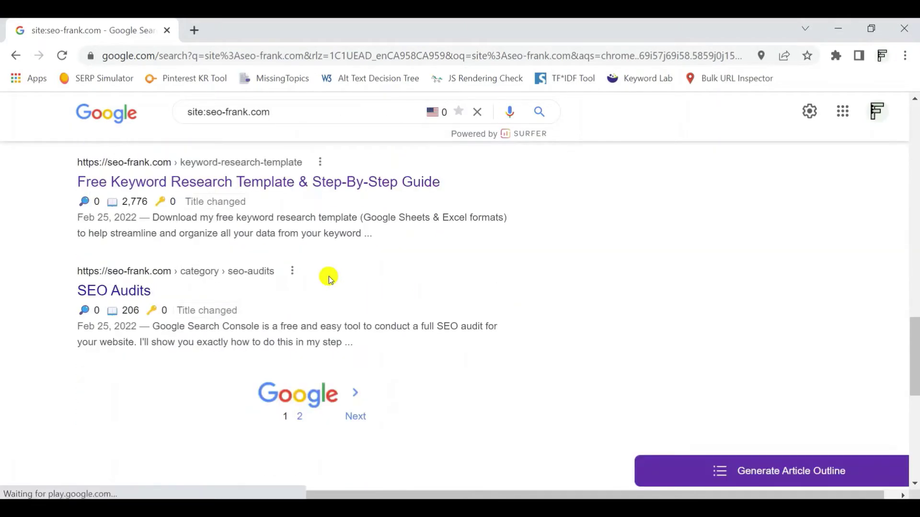
scroll(329, 280, up, 5)
click(758, 459)
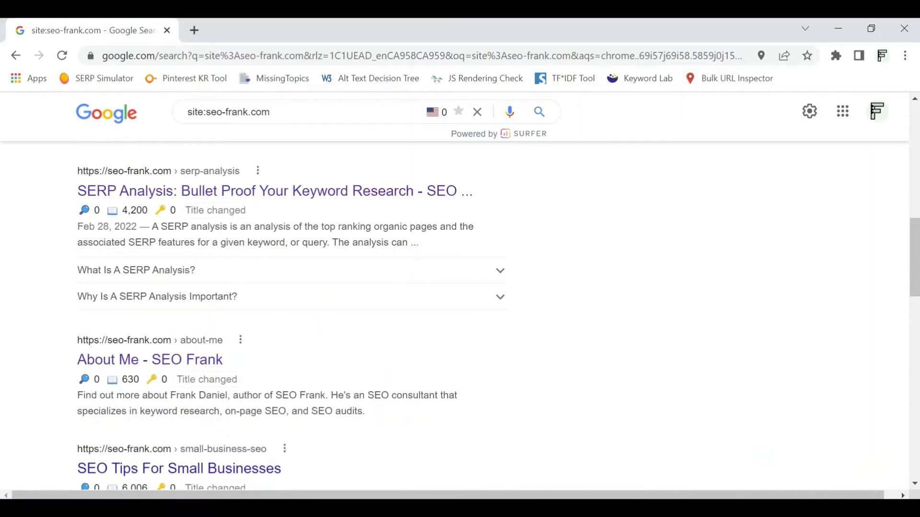
scroll(78, 380, down, 3)
mouse_move(214, 341)
scroll(309, 342, down, 6)
scroll(312, 342, up, 18)
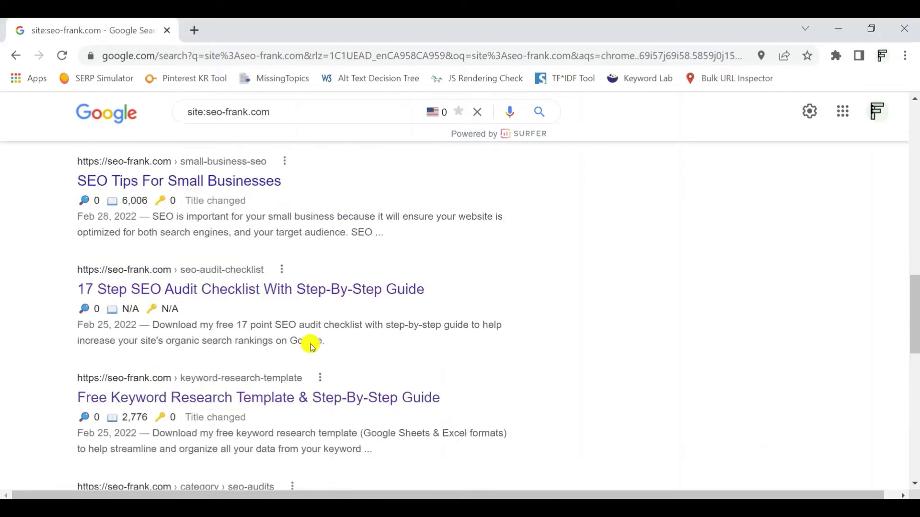
scroll(312, 342, up, 3)
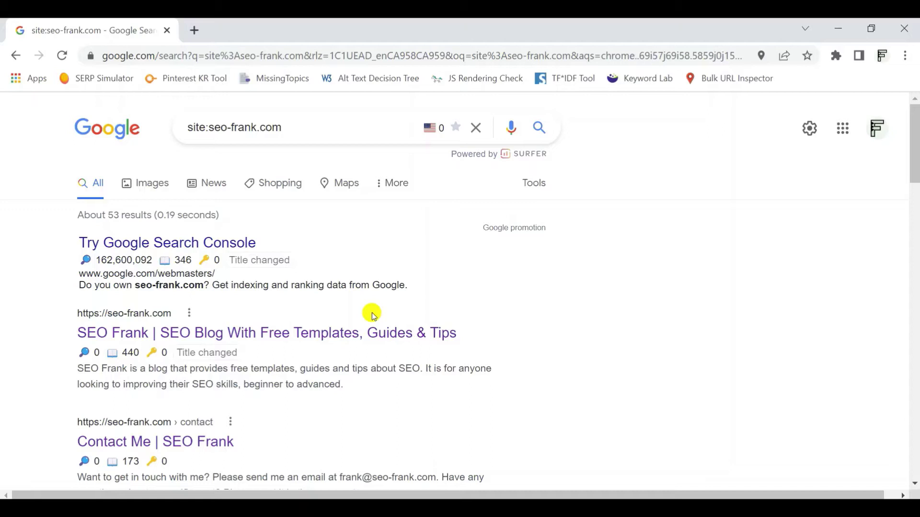
Open Google Search Console in a separate tab and select the seo-frank.com domain property
middle_click(268, 307)
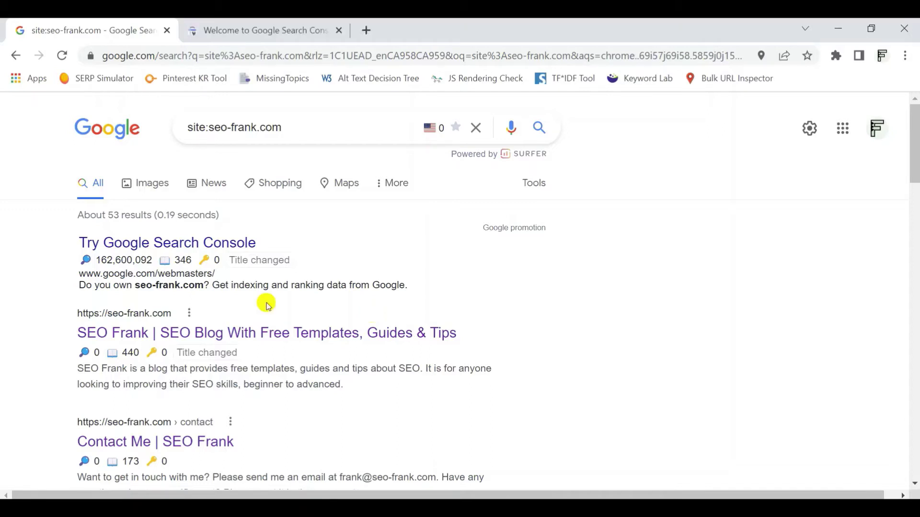
click(236, 28)
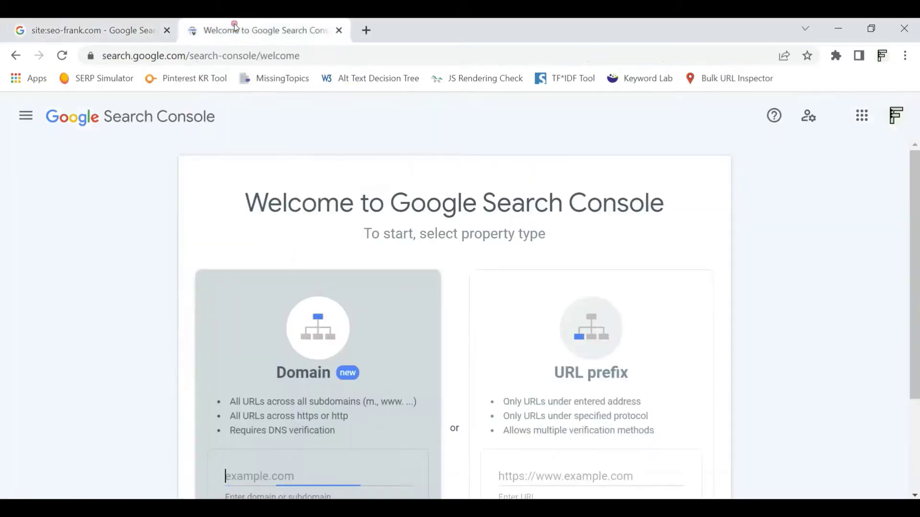
click(25, 115)
click(67, 171)
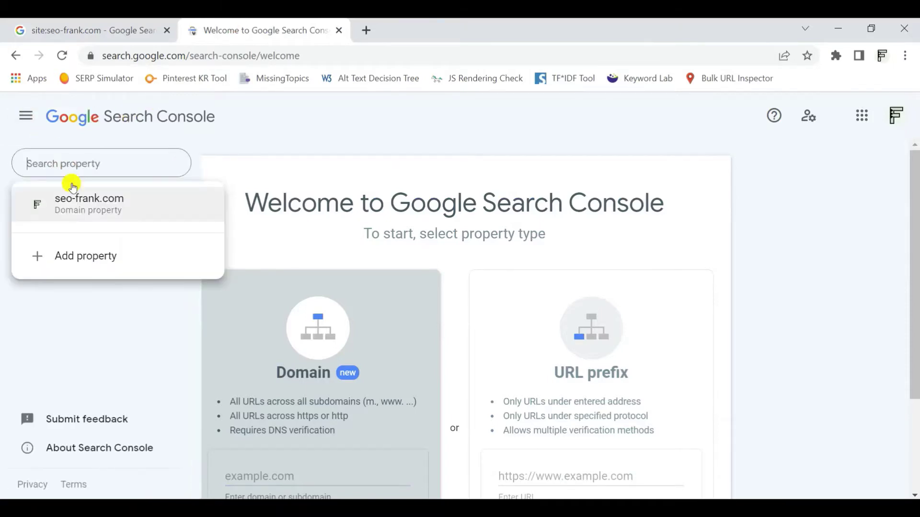
click(72, 206)
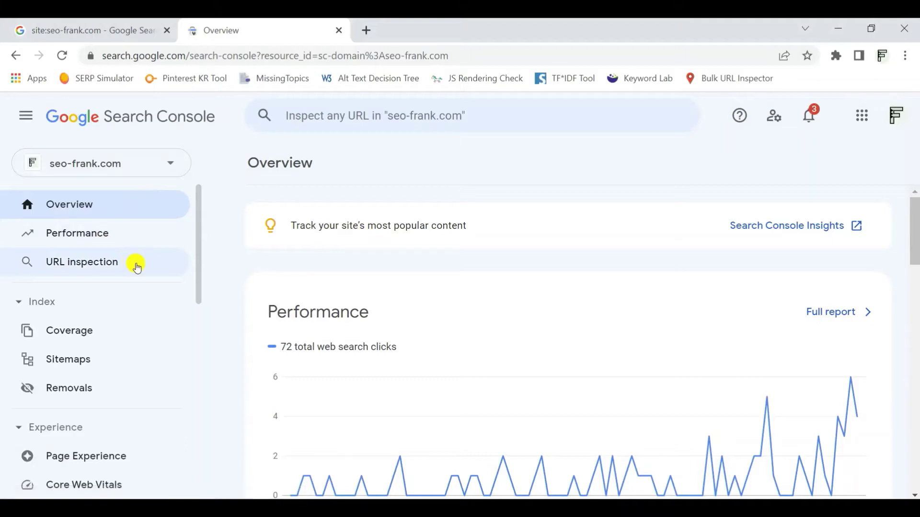
Open the Coverage report and include Valid with warnings, Valid and Excluded pages alongside Error
click(122, 336)
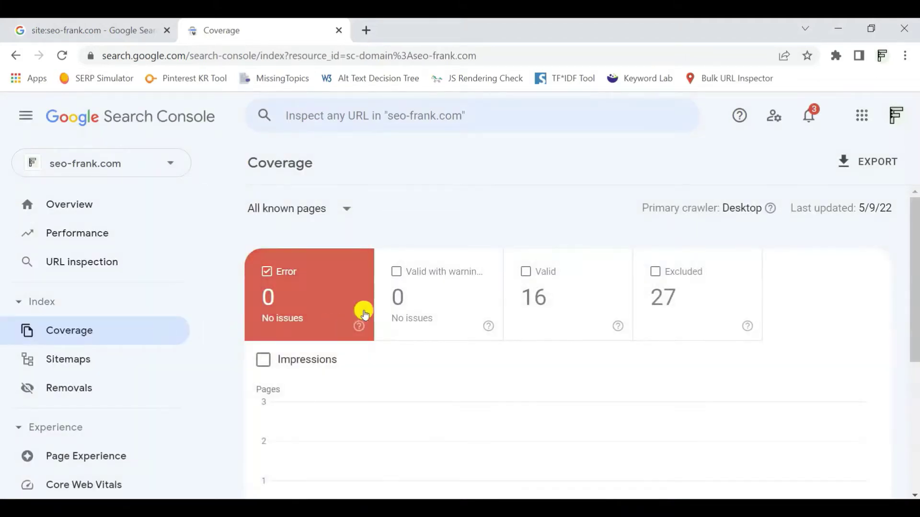
click(443, 304)
click(534, 292)
click(672, 293)
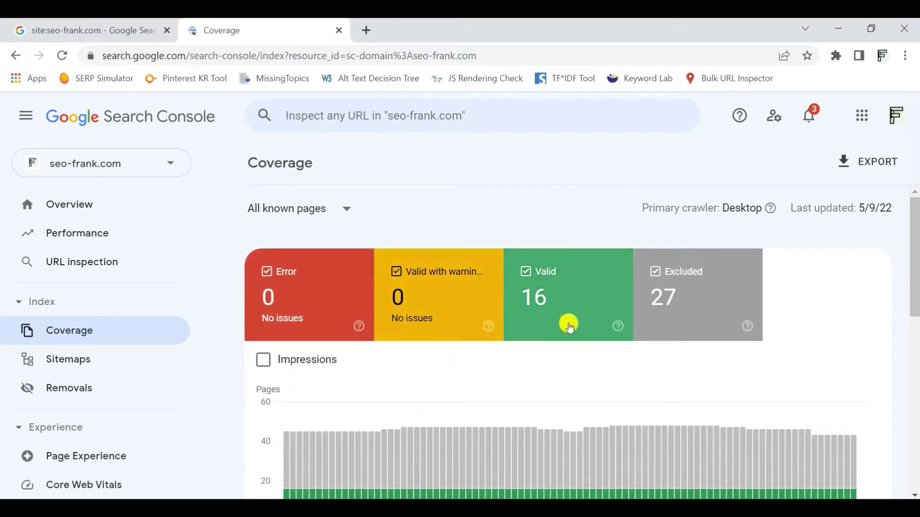
Examine the page coverage chart and the Details table of status types for all pages
mouse_move(618, 327)
scroll(619, 334, down, 3)
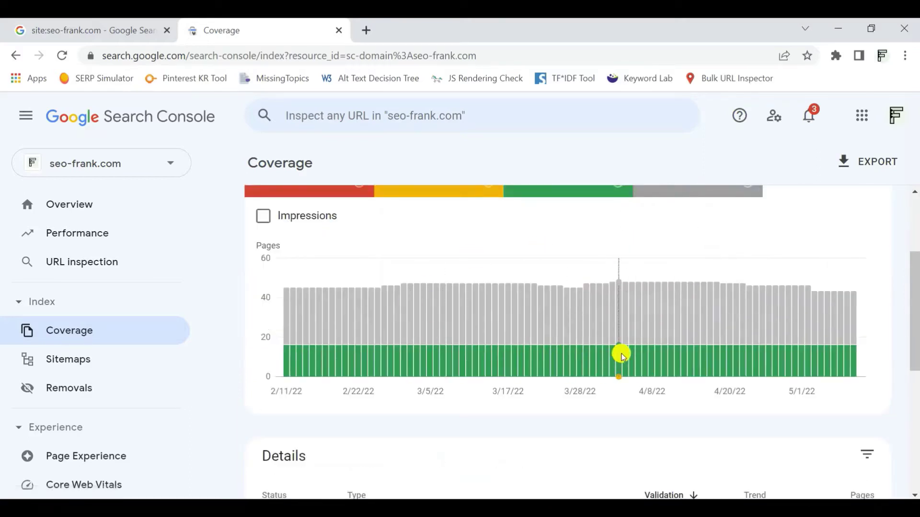
mouse_move(618, 353)
scroll(622, 355, down, 4)
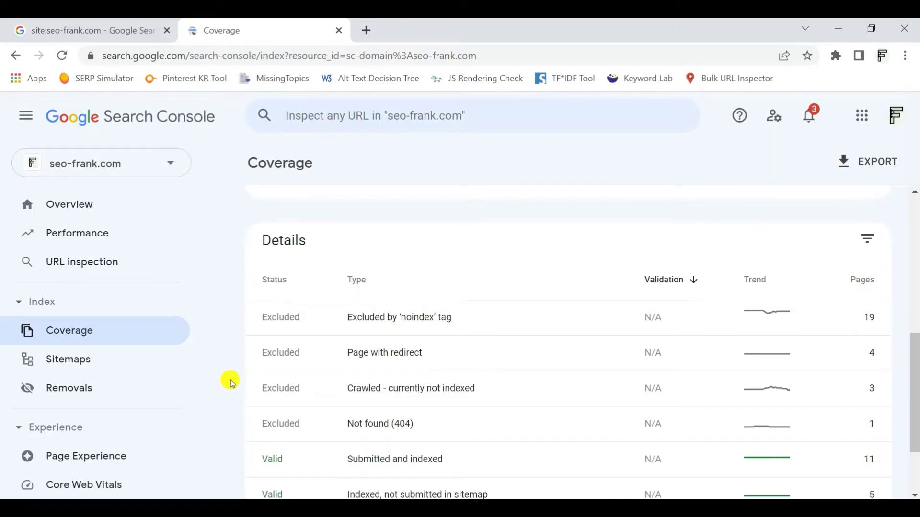
scroll(232, 382, down, 2)
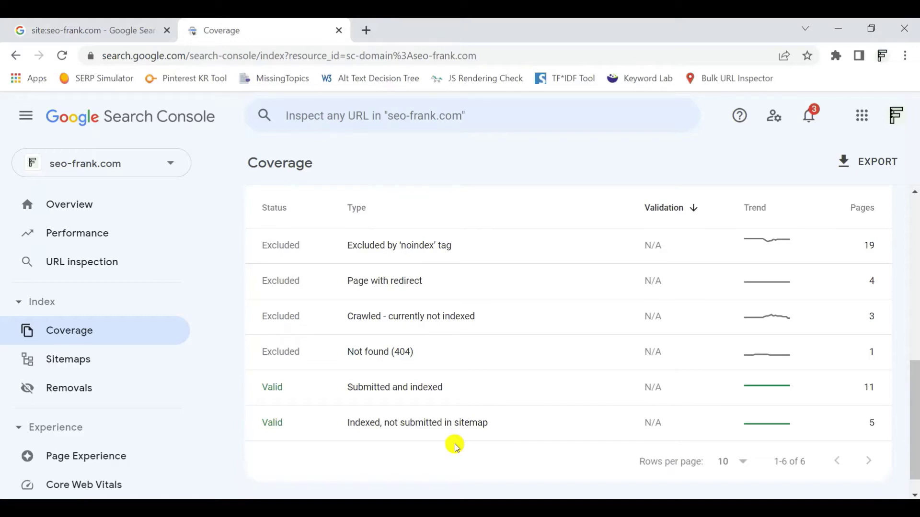
scroll(487, 415, up, 8)
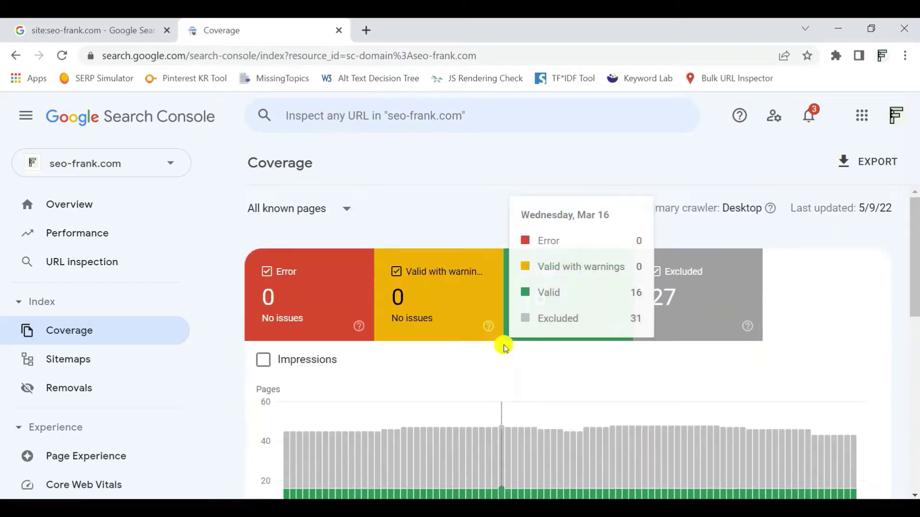
Limit the Coverage report to Valid pages only and review the types in its Details table
click(682, 311)
click(411, 300)
click(295, 298)
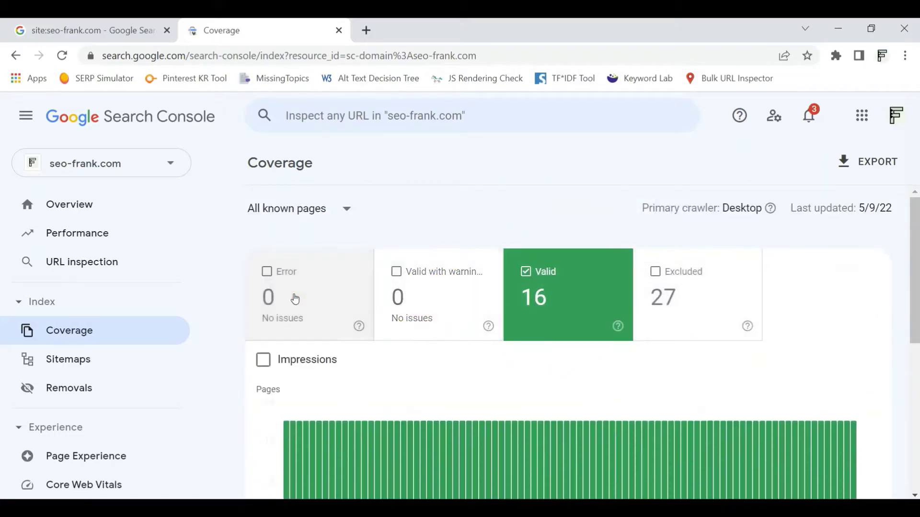
scroll(472, 261, down, 5)
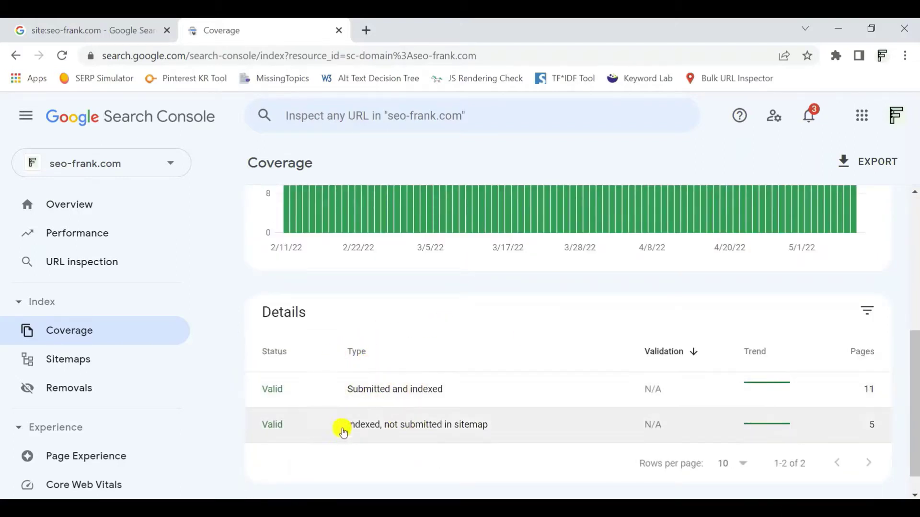
scroll(401, 389, up, 5)
scroll(401, 389, down, 5)
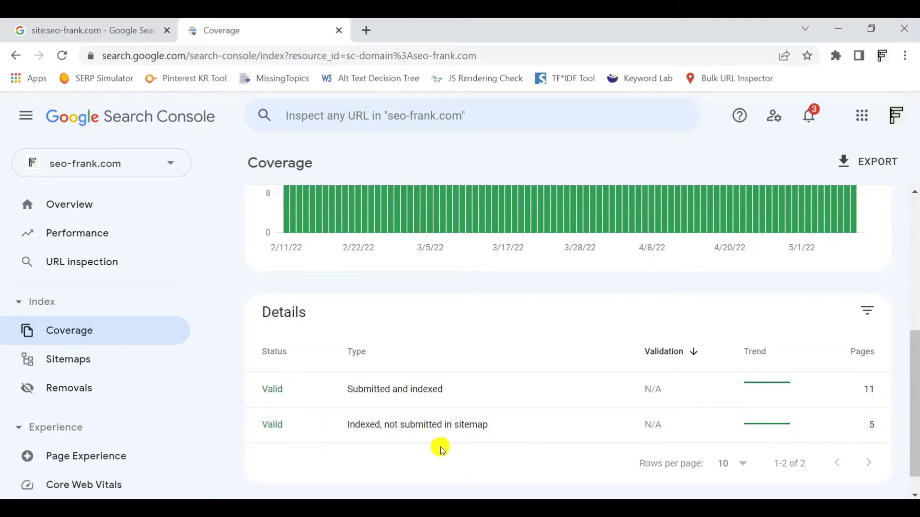
Open the Submitted and indexed type and review its list of URLs and last crawled dates
click(416, 388)
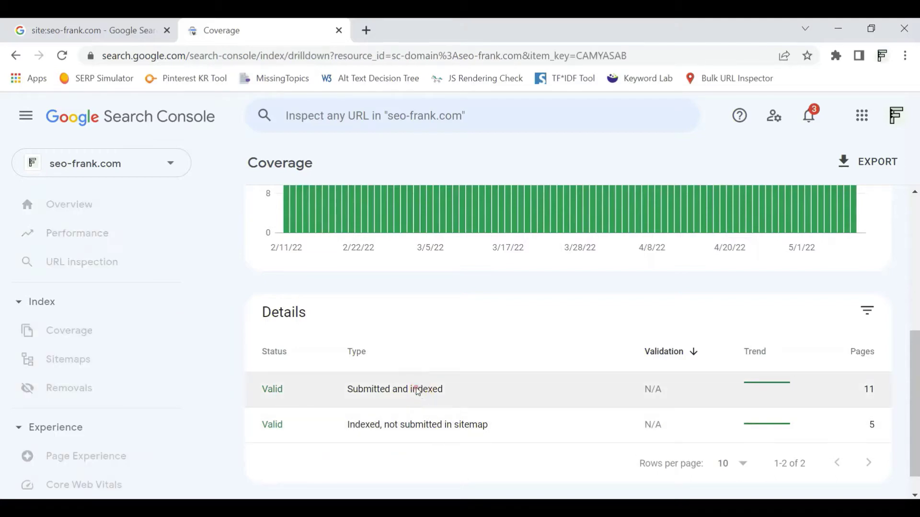
scroll(432, 331, down, 10)
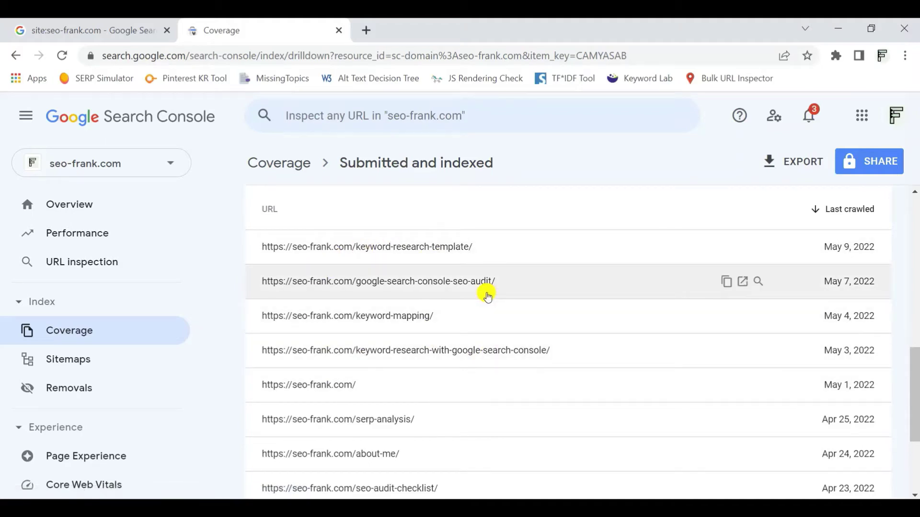
scroll(491, 282, down, 3)
scroll(453, 317, up, 5)
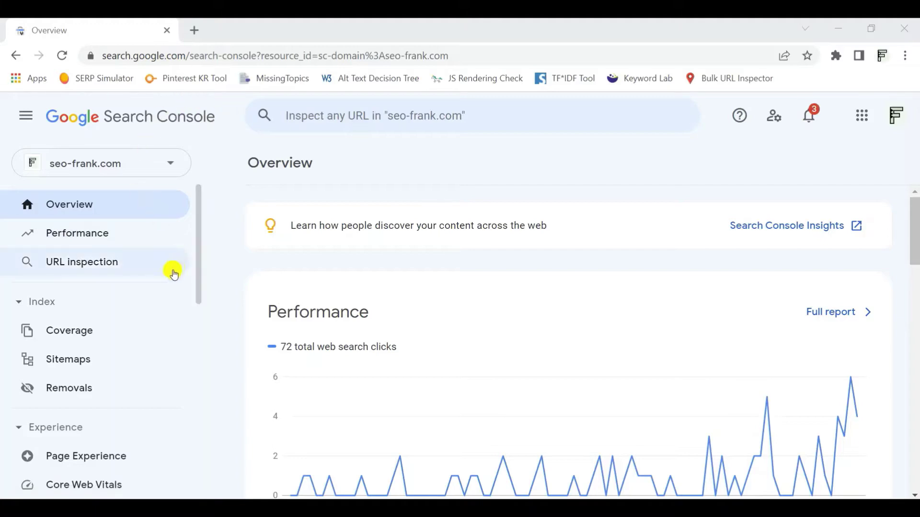
Open the Sitemaps report to review the submitted sitemaps, and put the cursor in the new sitemap URL field
scroll(153, 335, down, 2)
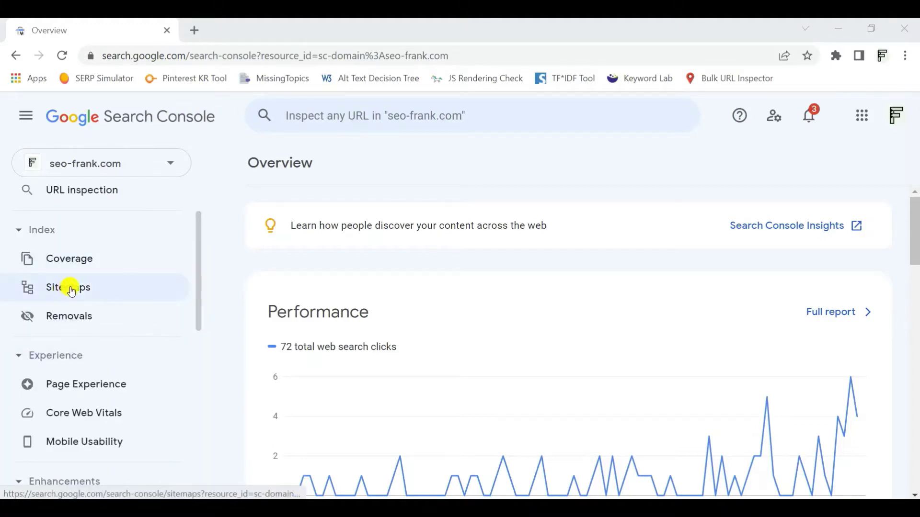
click(113, 288)
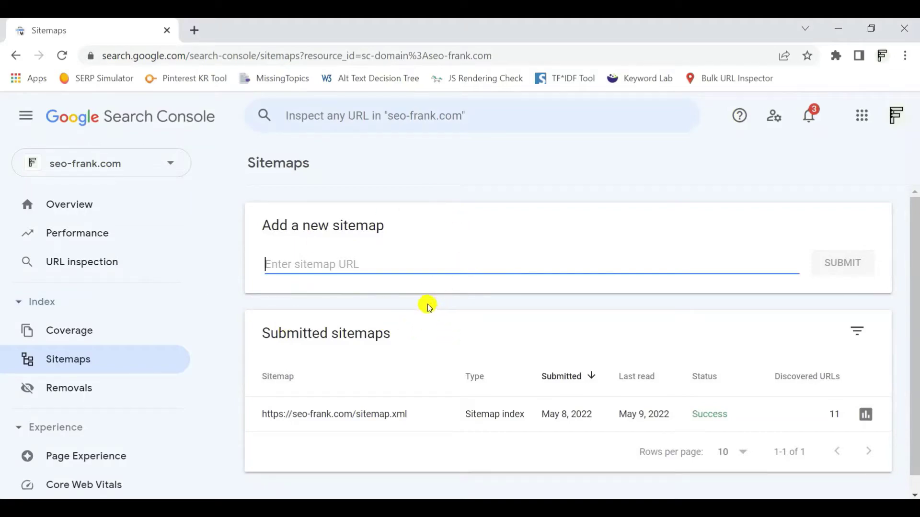
scroll(320, 317, down, 1)
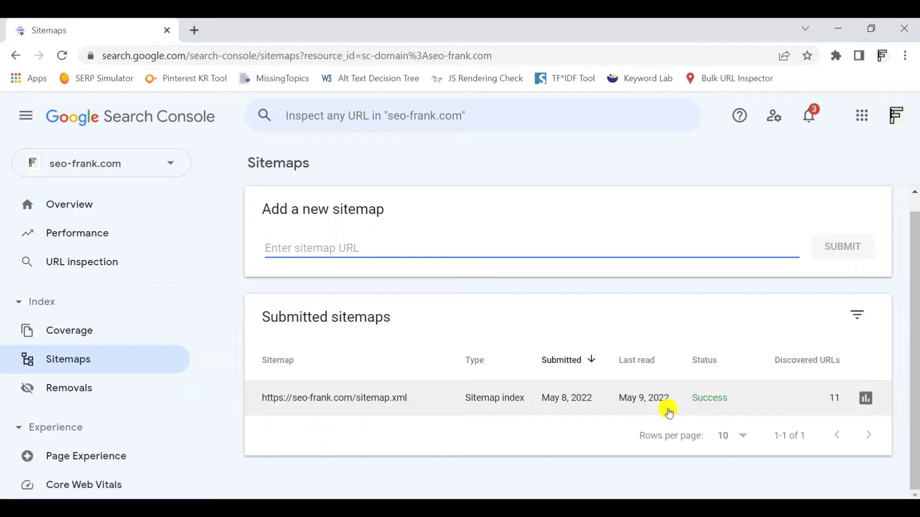
click(330, 242)
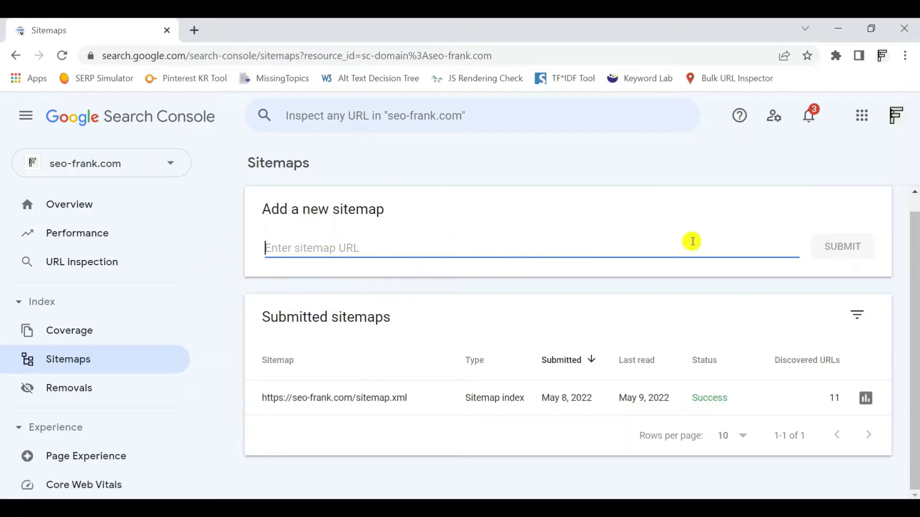
scroll(587, 238, up, 1)
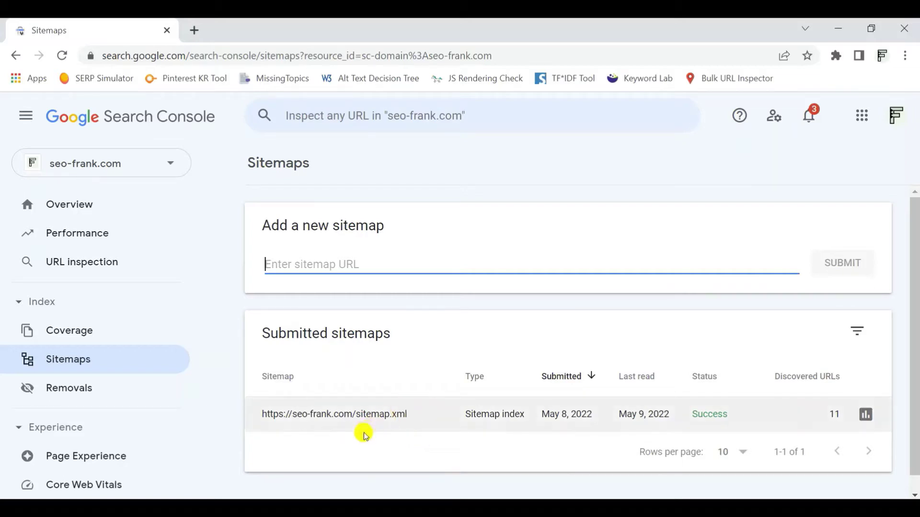
click(386, 415)
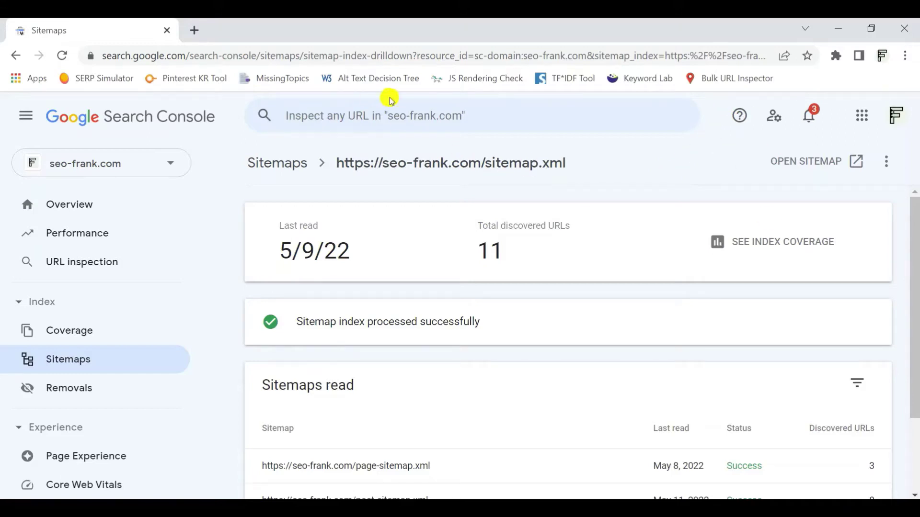
drag(571, 165, 334, 160)
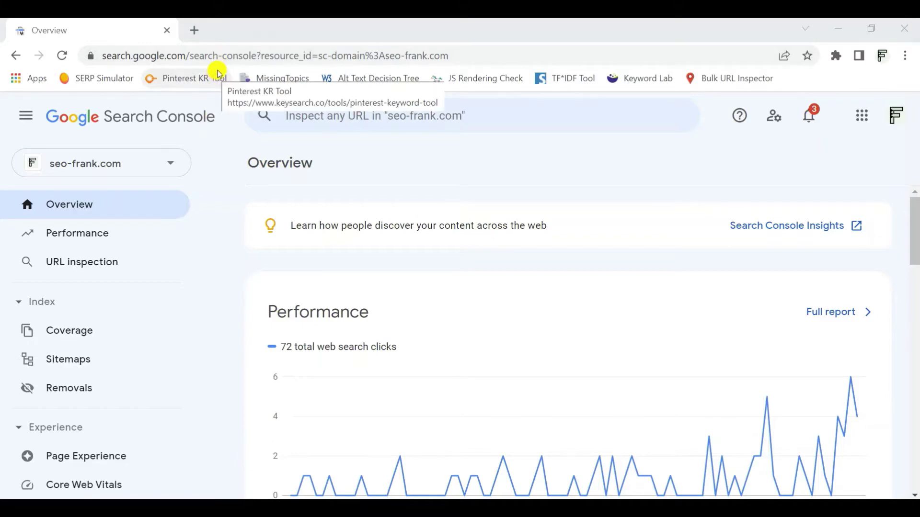
click(198, 31)
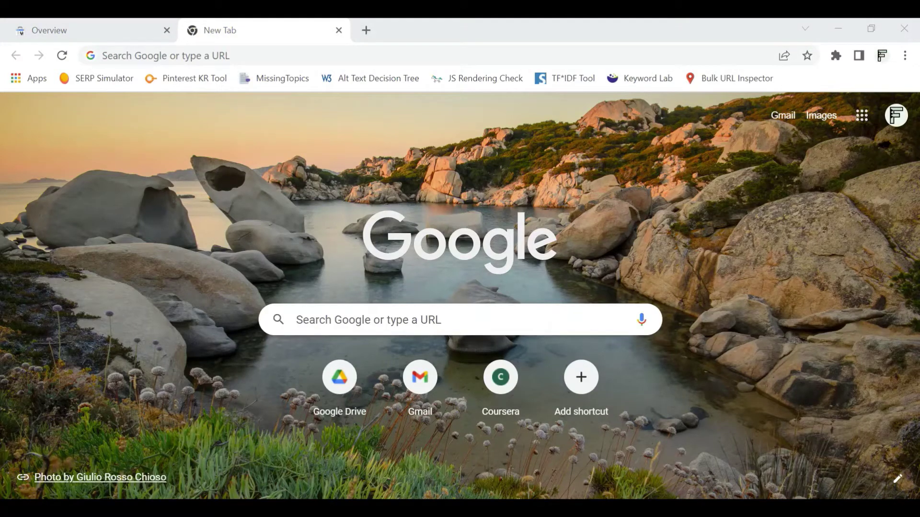
click(229, 56)
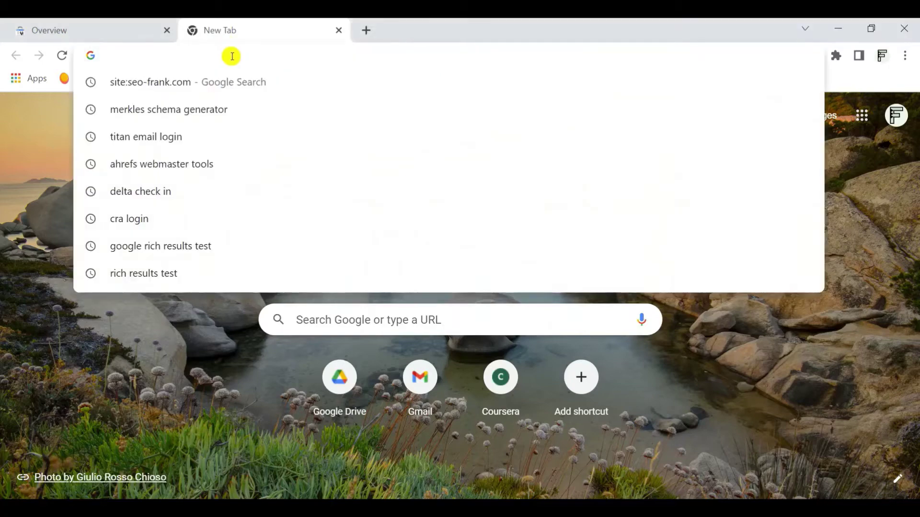
text(https://seo-frank.com/robots.txt)
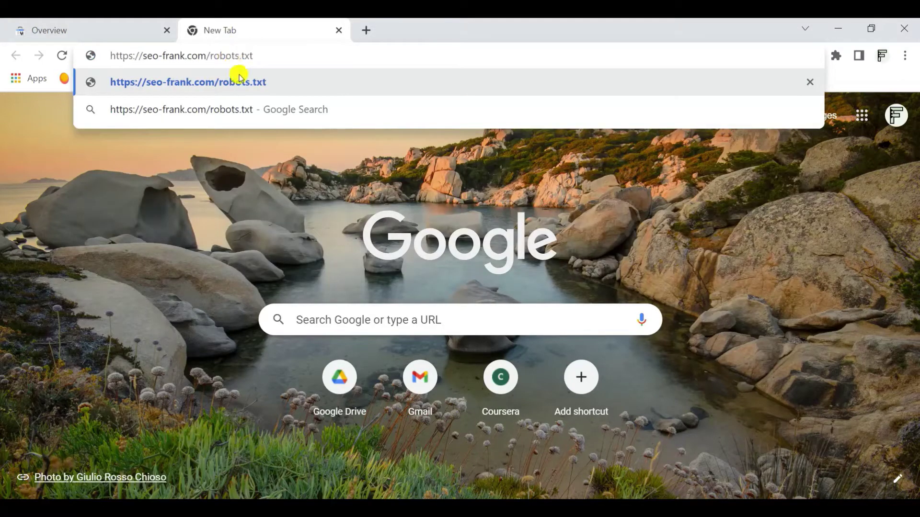
click(305, 83)
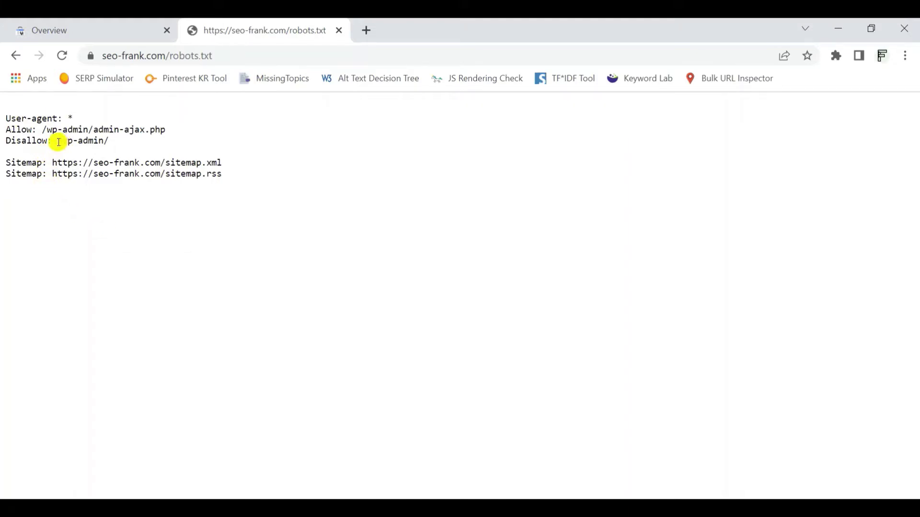
Highlight the /wp-admin/ path and its Disallow directive in the robots.txt file
drag(59, 141, 108, 142)
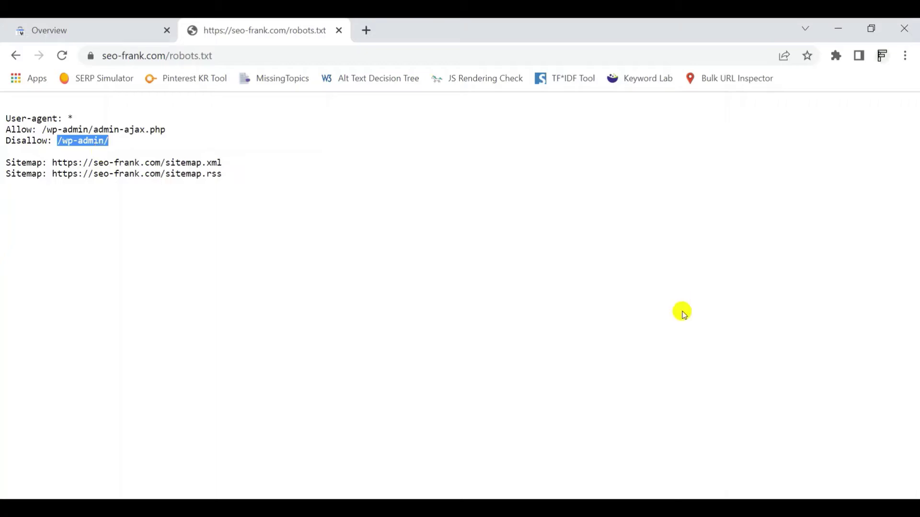
click(119, 138)
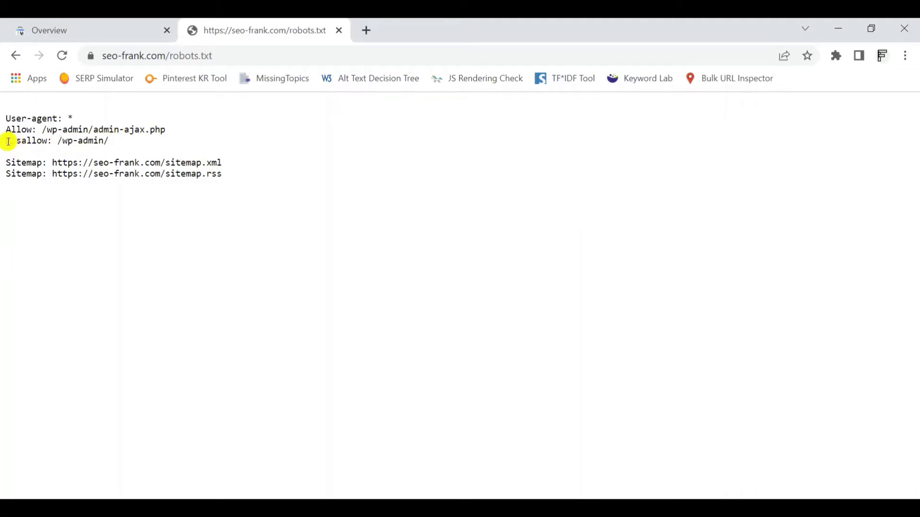
drag(6, 141, 55, 142)
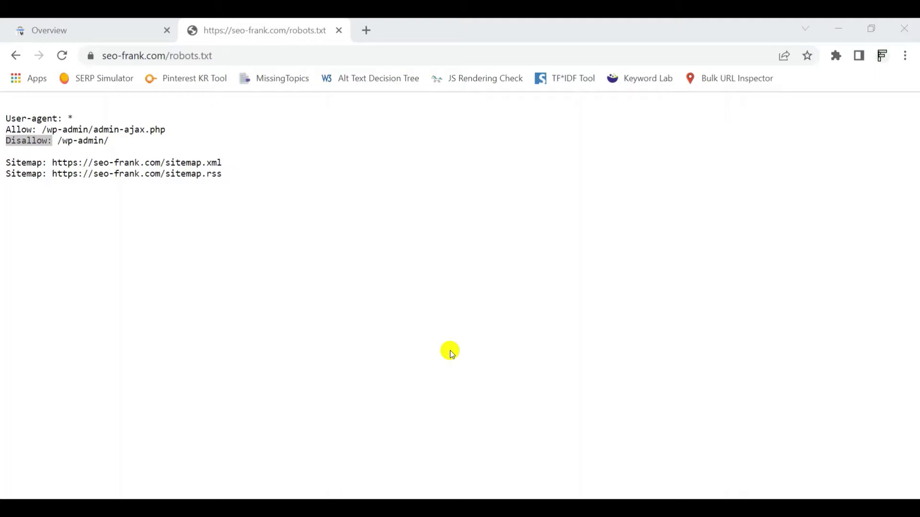
Return to Search Console, open the Coverage report, show the Excluded pages and review the types in its Details table
click(93, 34)
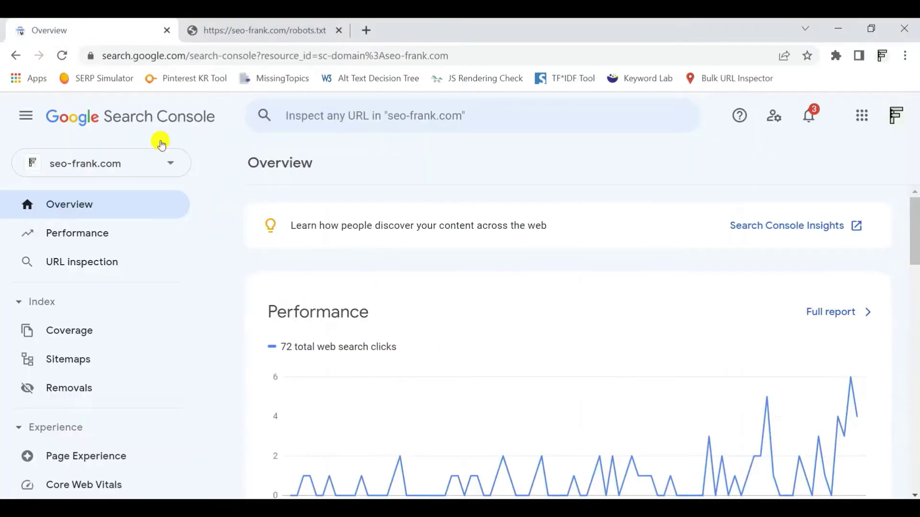
click(115, 331)
scroll(593, 369, down, 3)
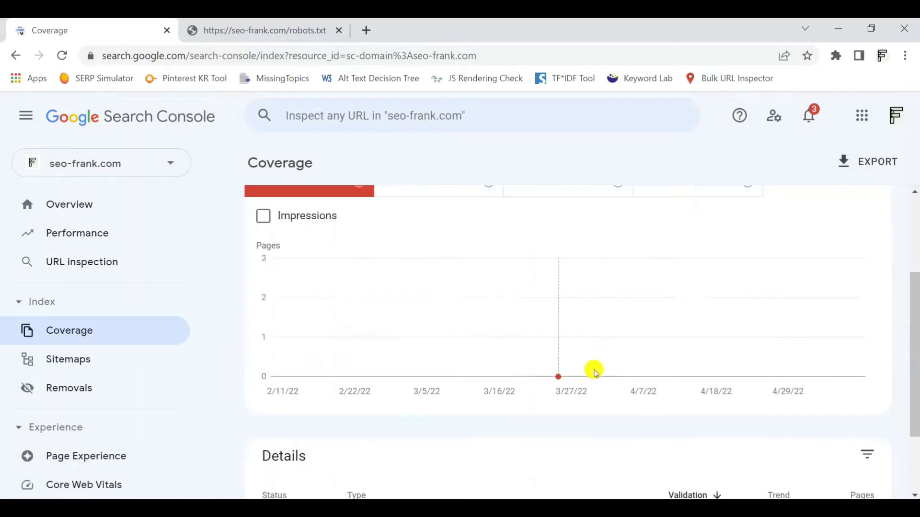
scroll(626, 367, up, 3)
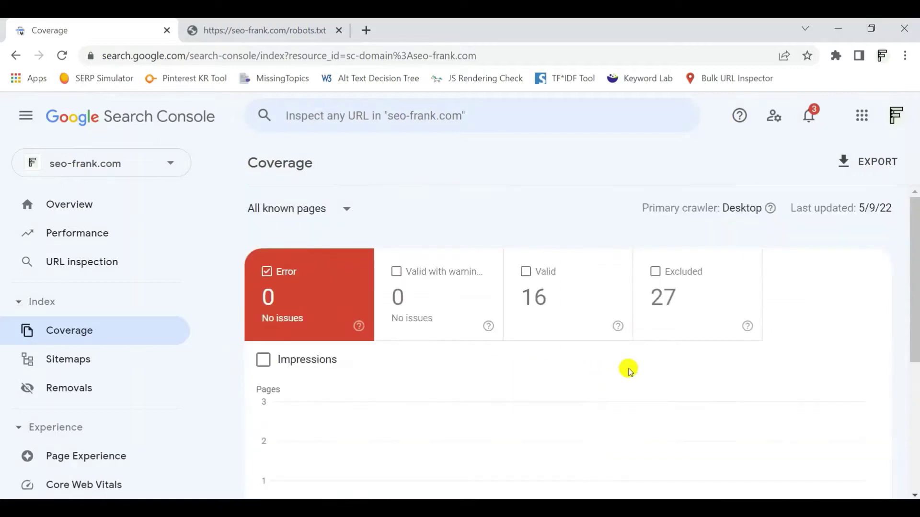
click(701, 306)
scroll(690, 336, down, 6)
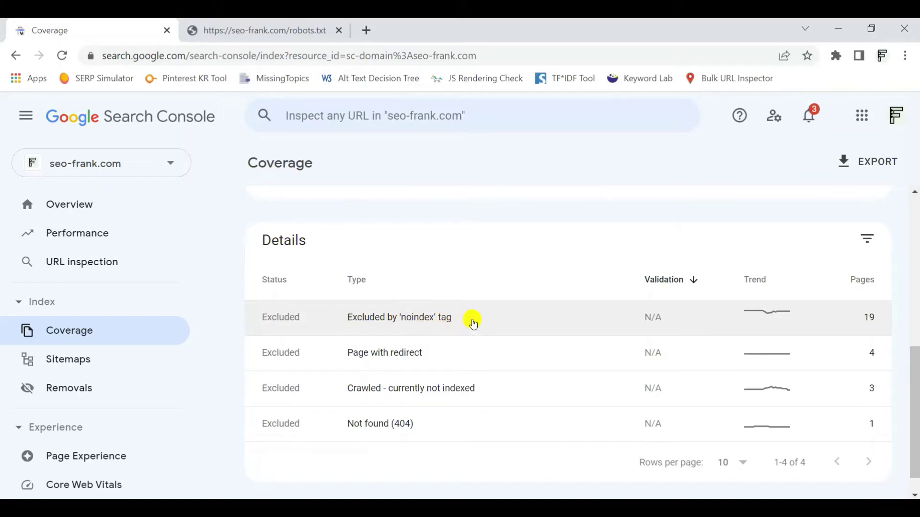
Open the Excluded by 'noindex' tag type and review its example URLs and last crawled dates
click(473, 323)
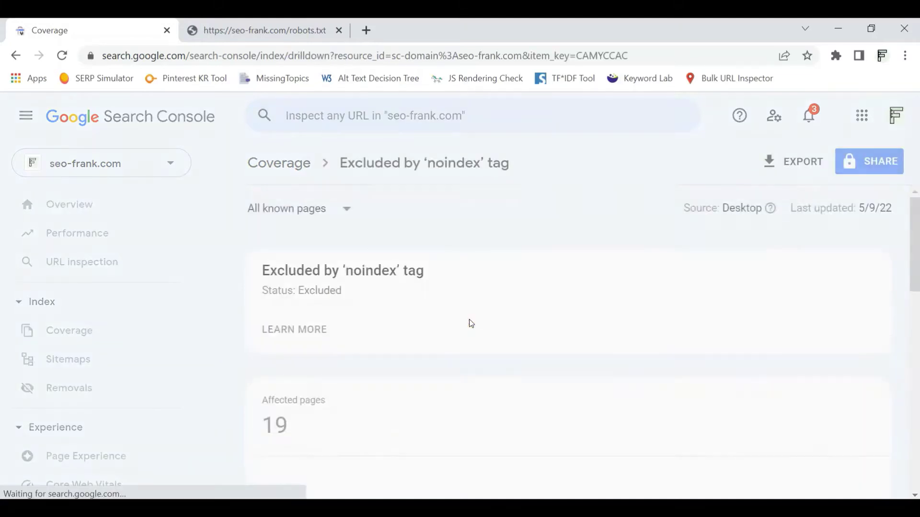
scroll(499, 294, down, 7)
scroll(502, 294, down, 3)
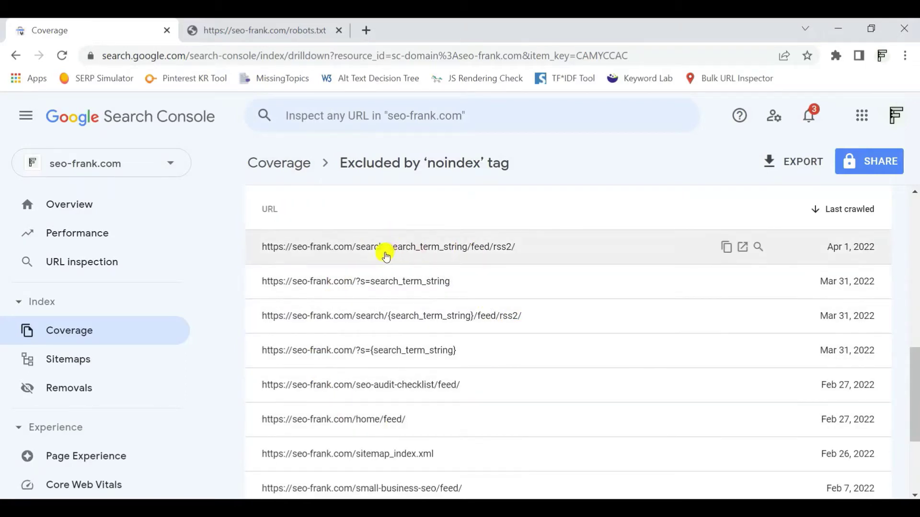
scroll(378, 253, down, 3)
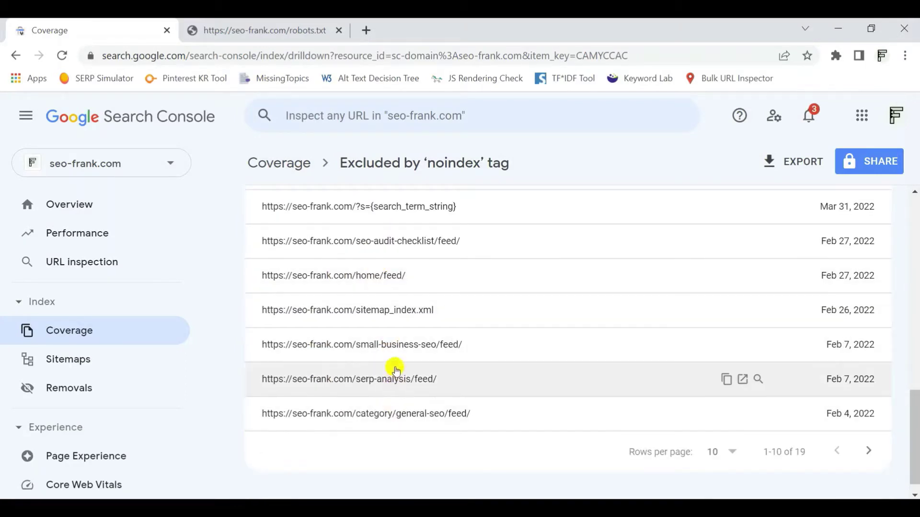
scroll(392, 345, up, 3)
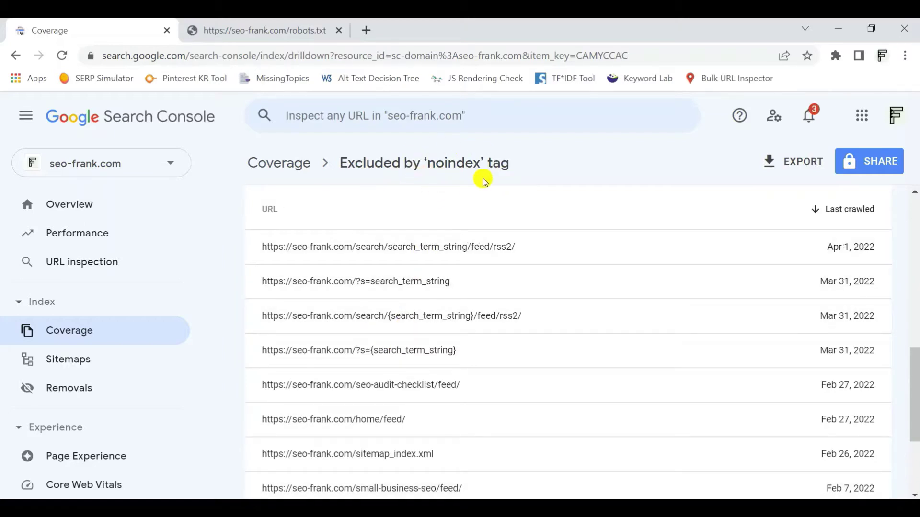
scroll(478, 269, down, 3)
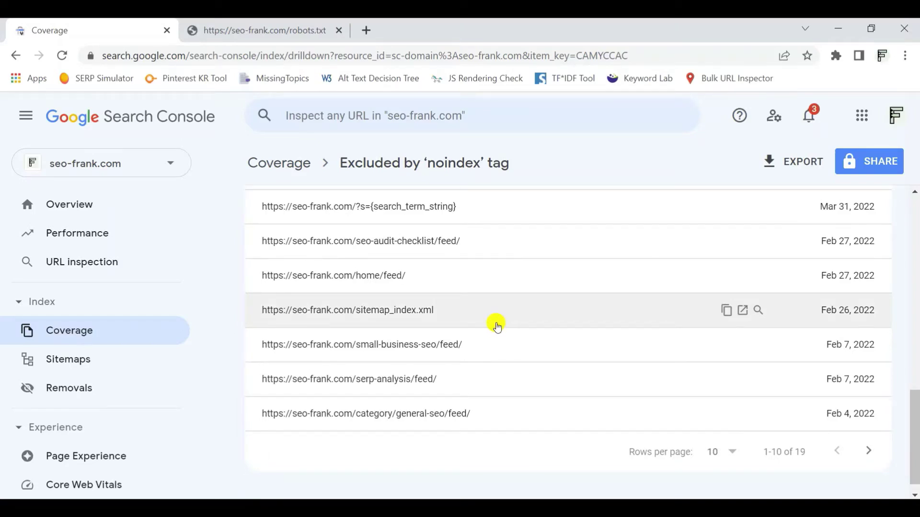
scroll(497, 326, up, 3)
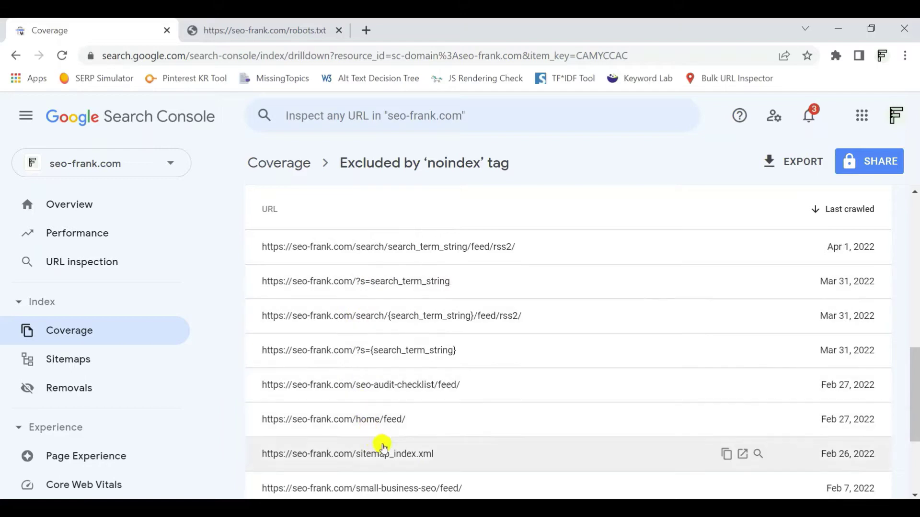
scroll(405, 423, down, 3)
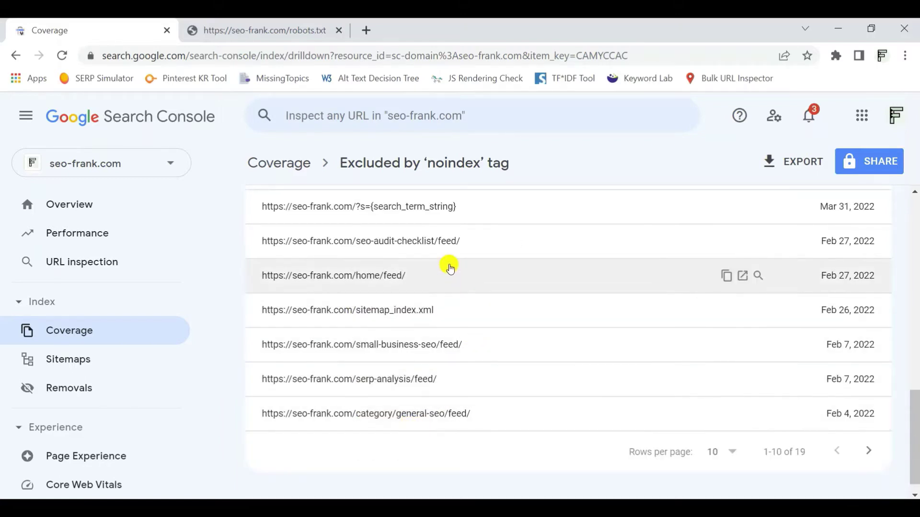
scroll(449, 267, up, 1)
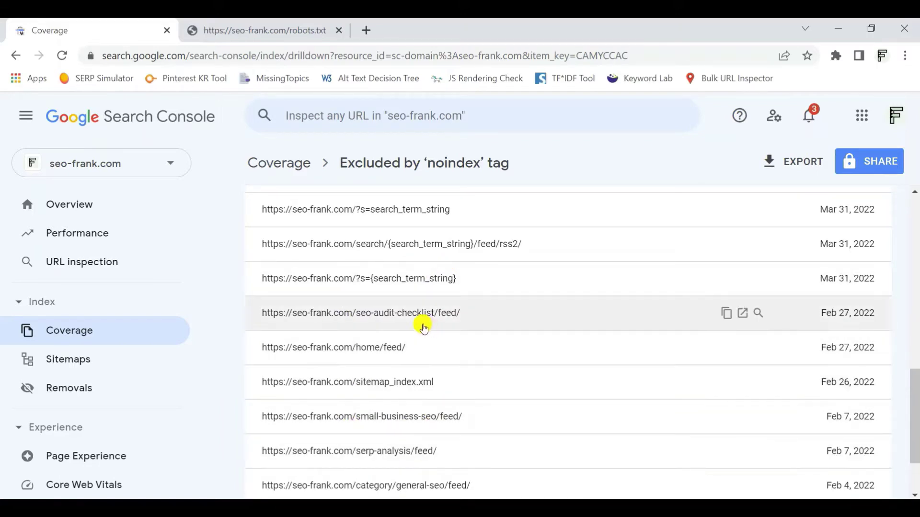
scroll(434, 383, down, 1)
scroll(448, 383, up, 1)
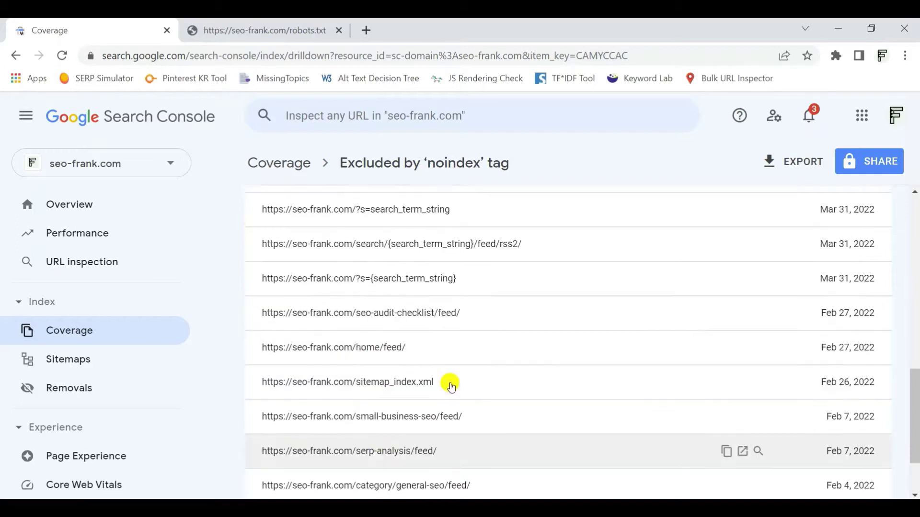
scroll(452, 268, up, 3)
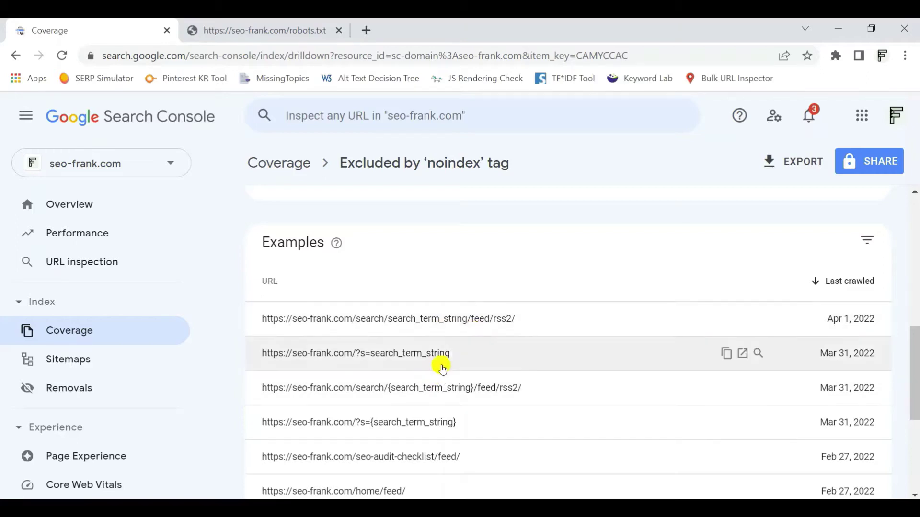
scroll(445, 345, down, 1)
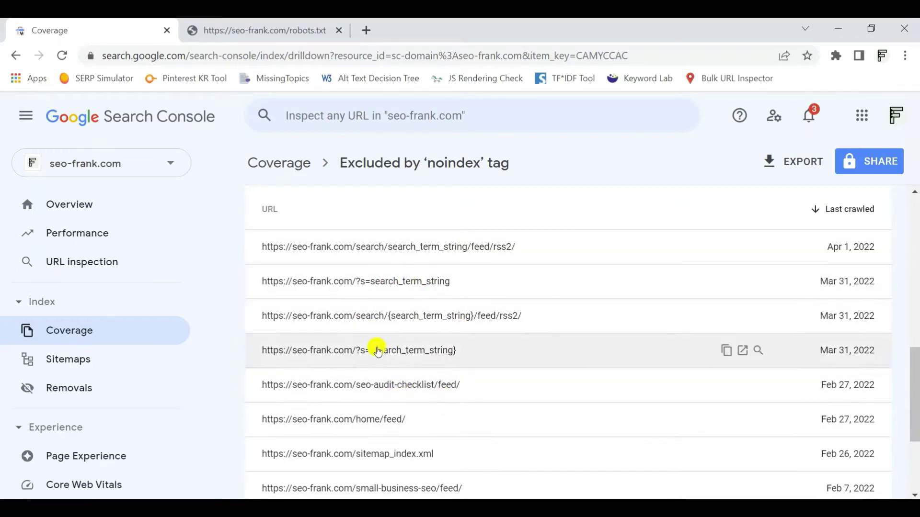
scroll(381, 350, down, 3)
scroll(427, 283, up, 3)
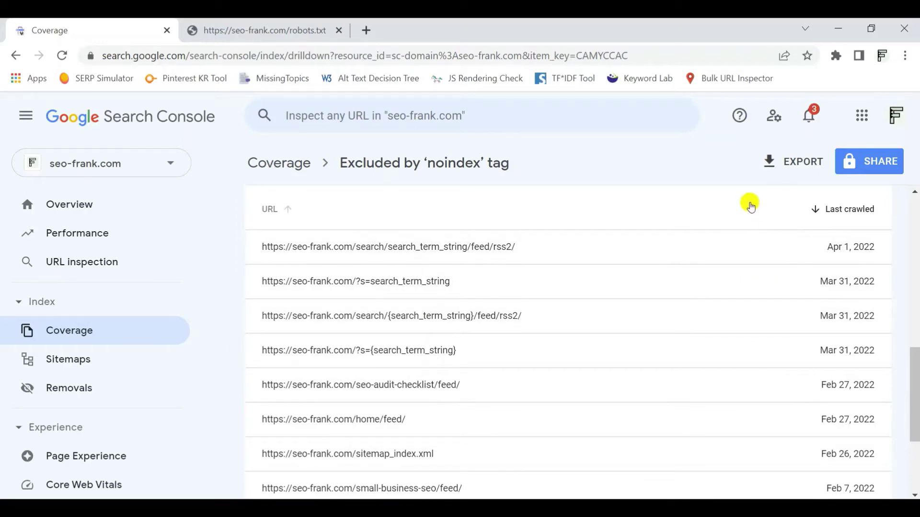
Open the seo-frank.com homepage in a new browser tab
click(366, 31)
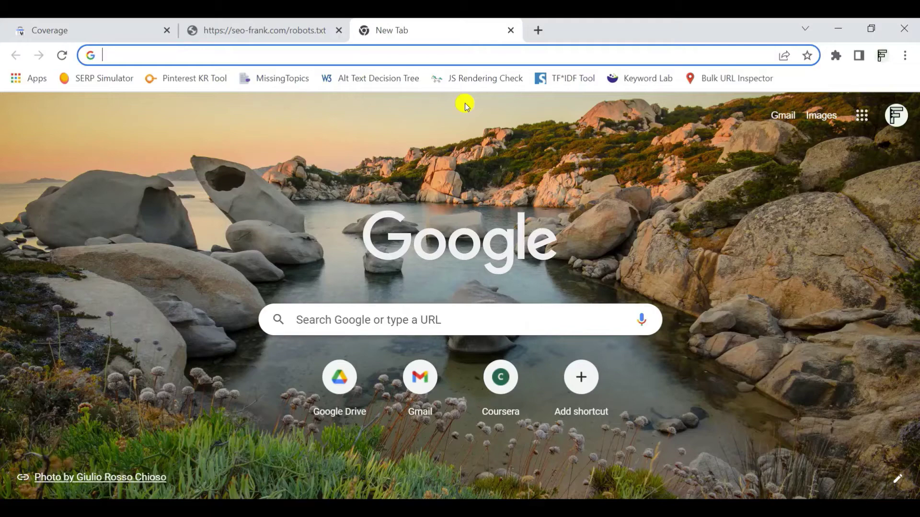
text(seo-frfa)
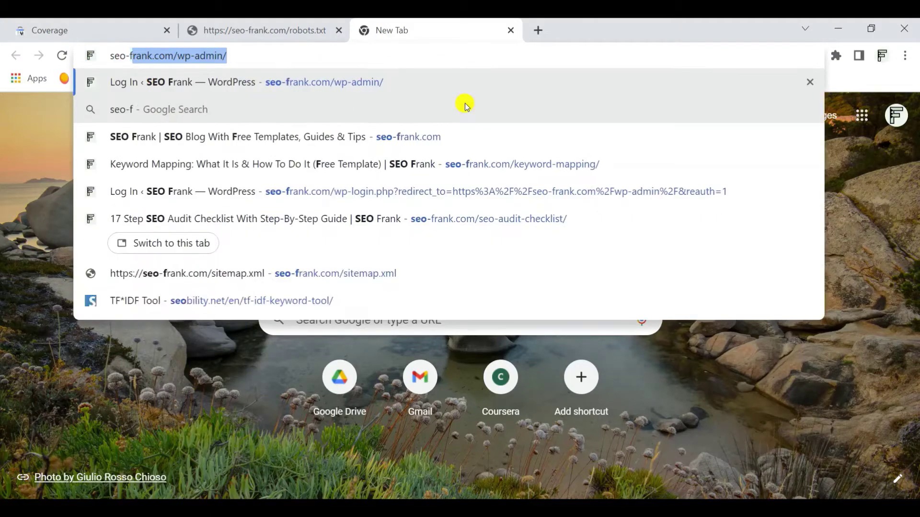
key(BackSpace)
key(BackSpace)
text(a)
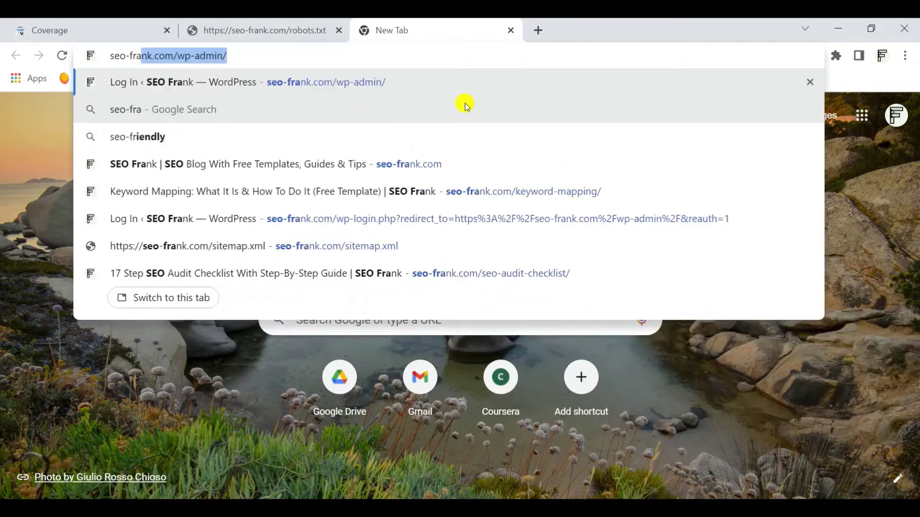
text(nk.com)
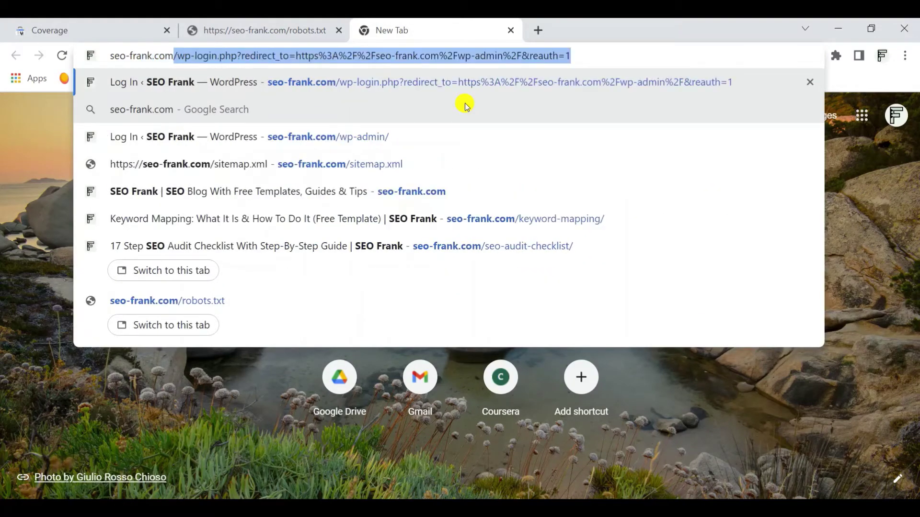
key(Return)
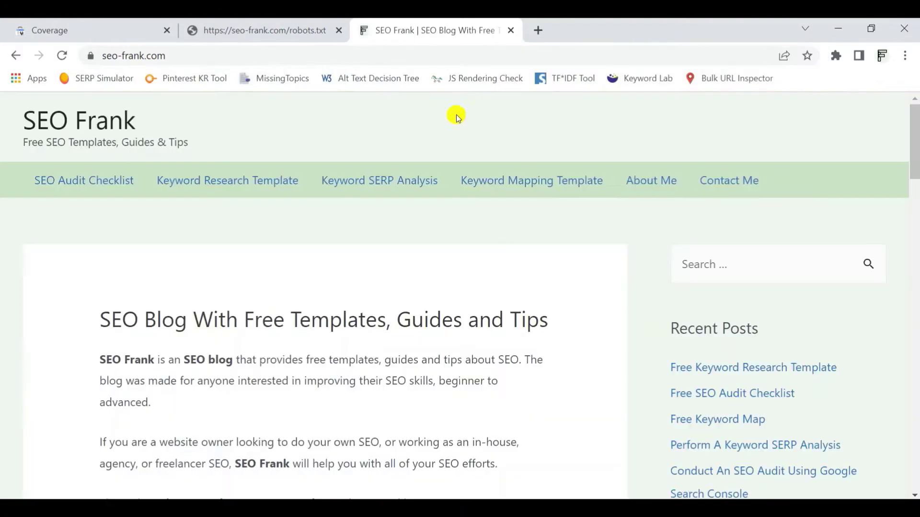
click(153, 53)
double_click(154, 54)
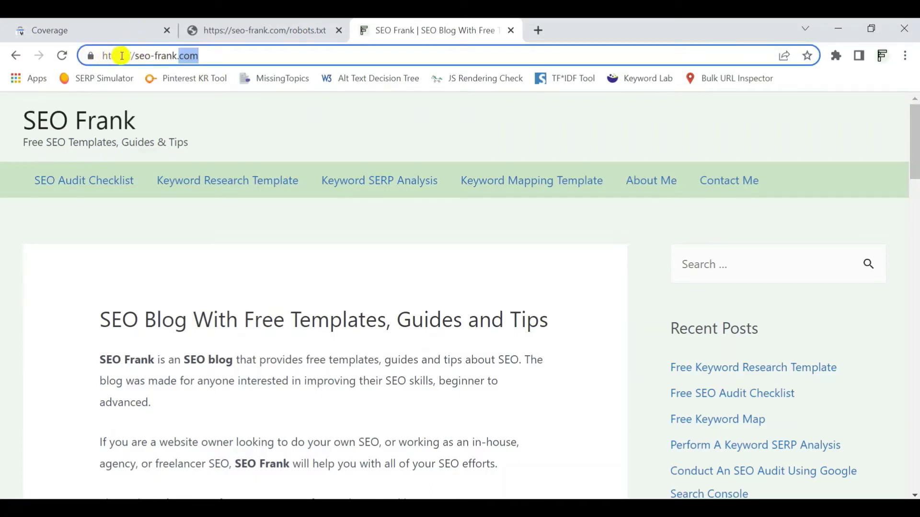
triple_click(211, 56)
text(w)
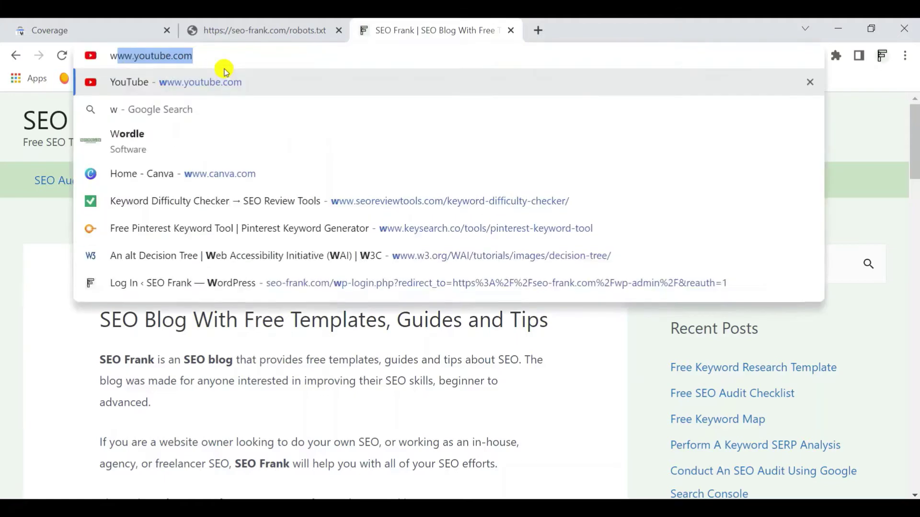
text(ww.seo-fra)
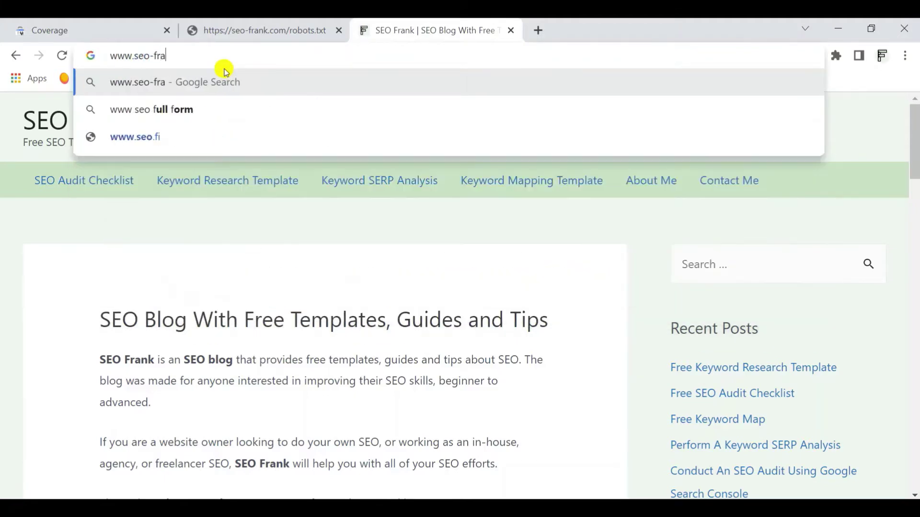
text(nk.com)
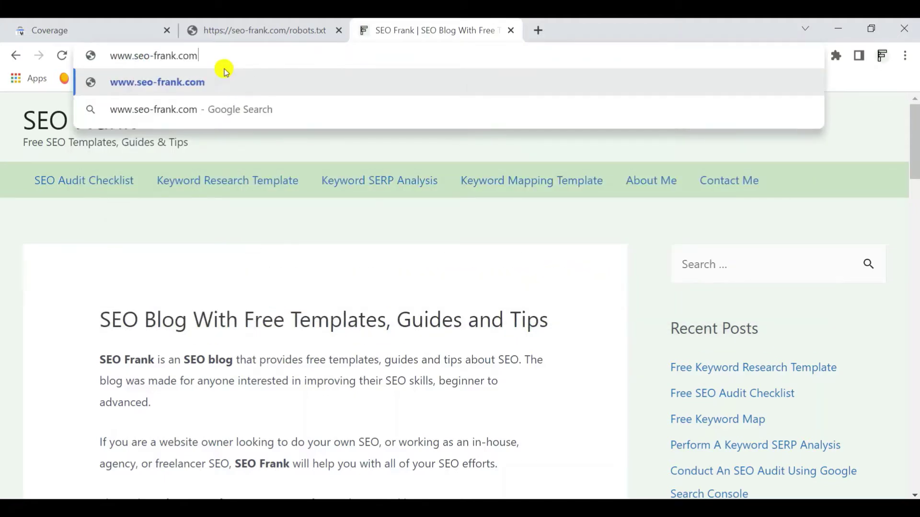
key(Return)
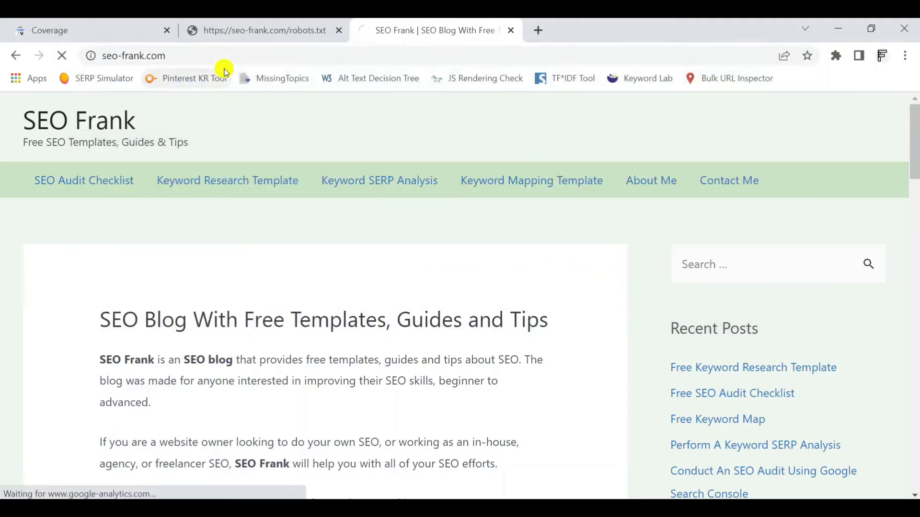
click(144, 57)
click(95, 61)
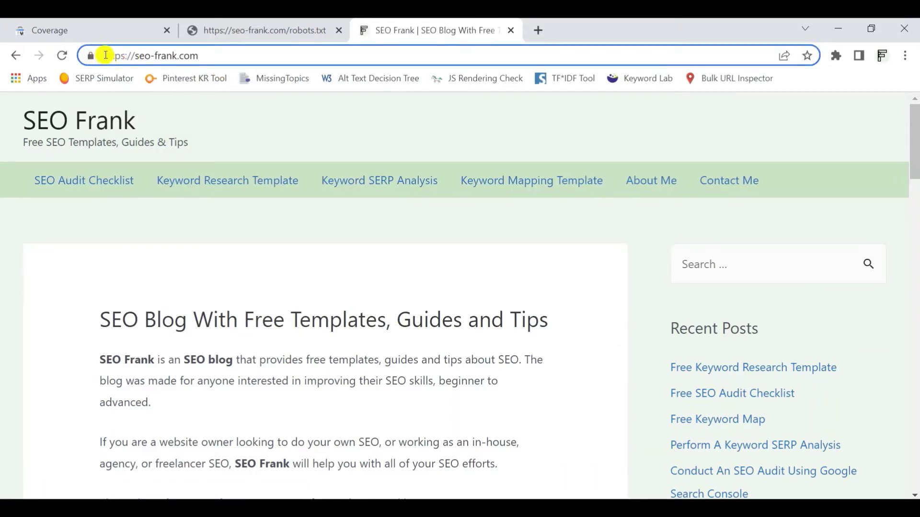
drag(102, 57, 211, 61)
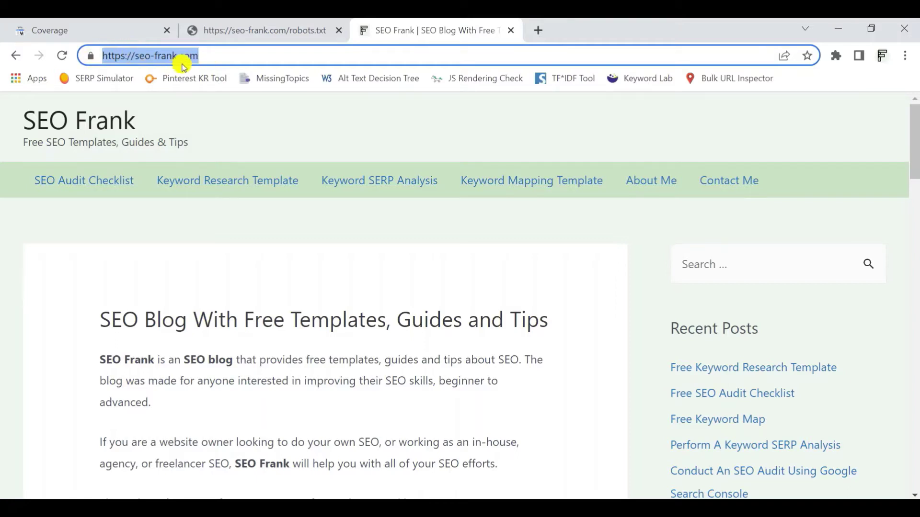
click(214, 54)
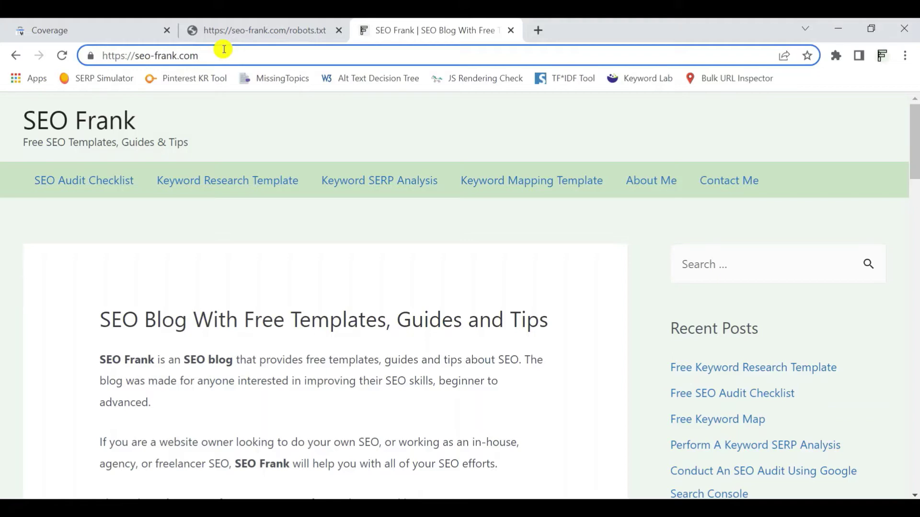
triple_click(240, 54)
text(h)
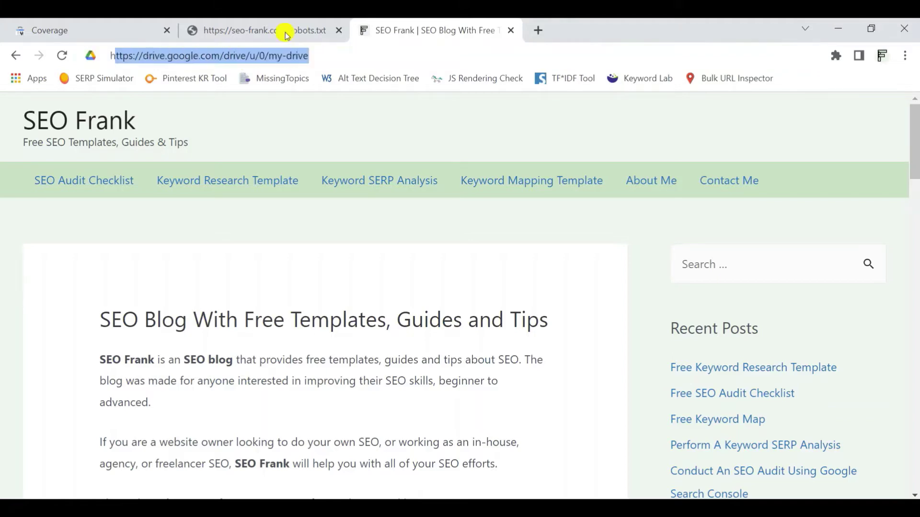
text(ttps)
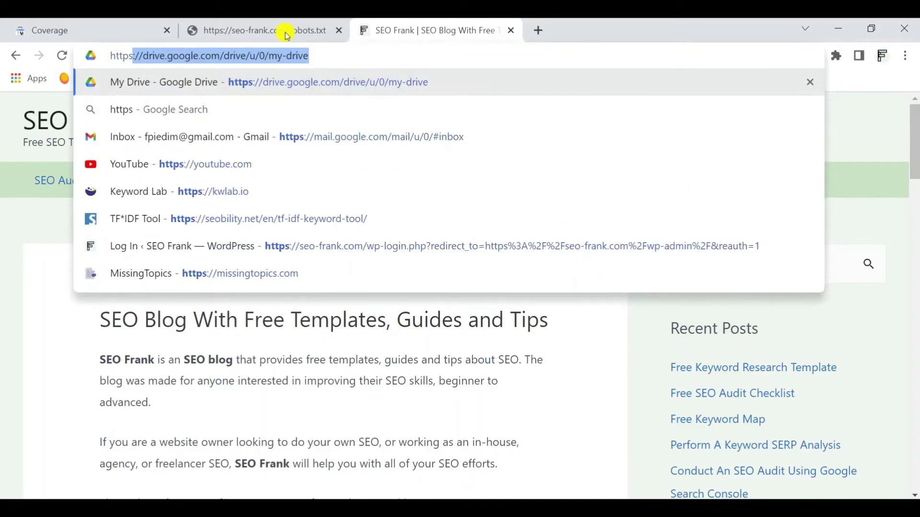
key(BackSpace)
key(BackSpace)
text(://)
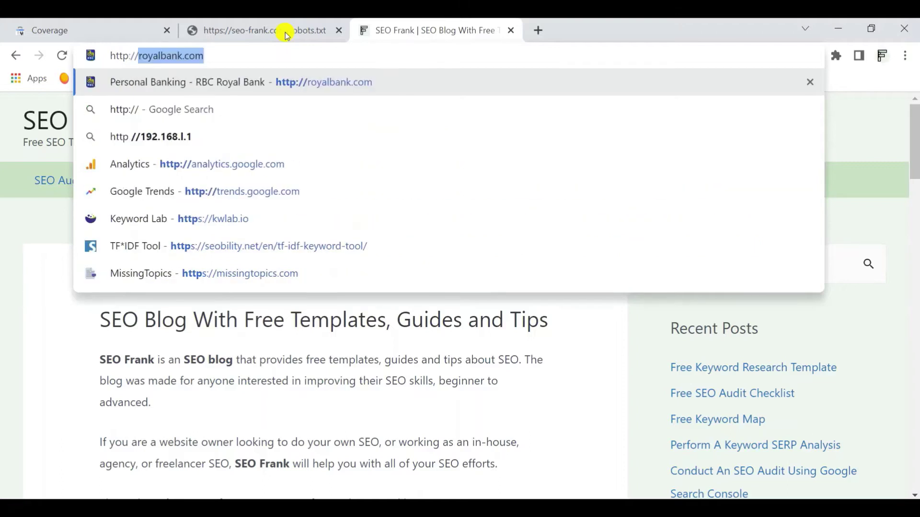
text(seo-frank.com)
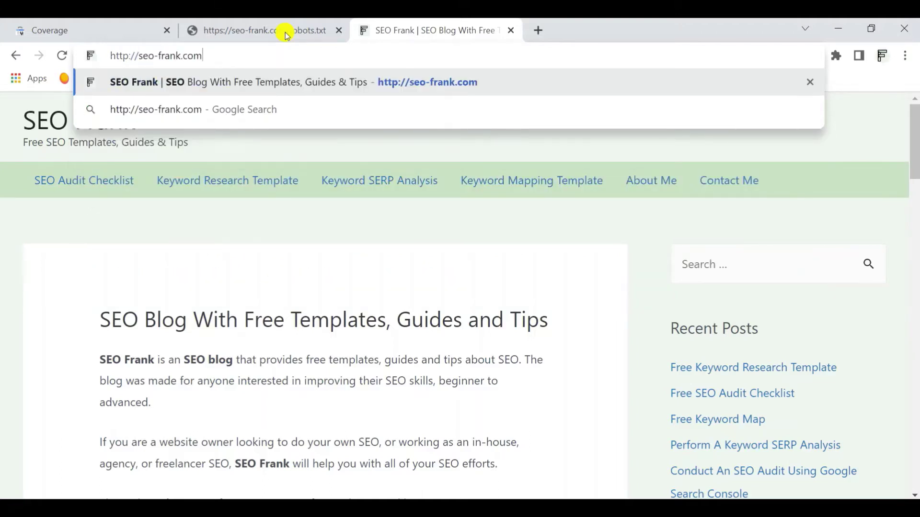
key(Return)
click(189, 54)
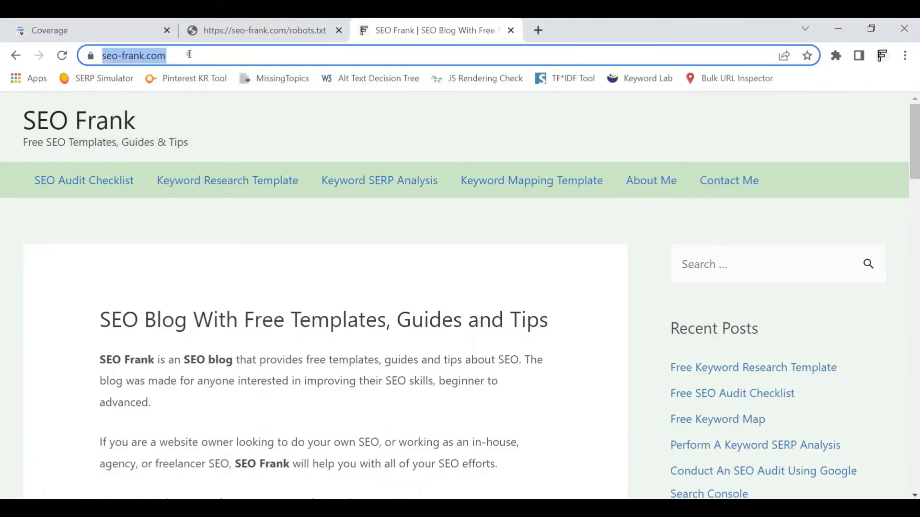
double_click(189, 54)
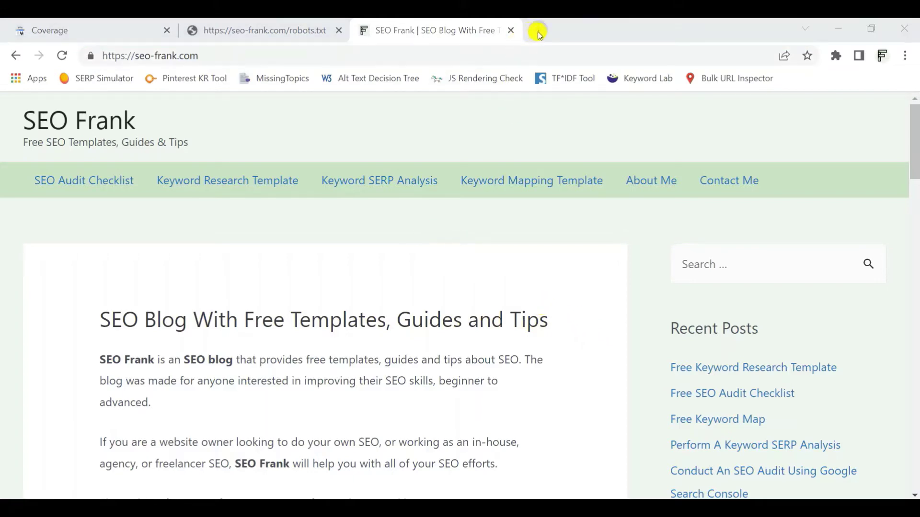
click(538, 30)
text(https://www.siteliner.com/)
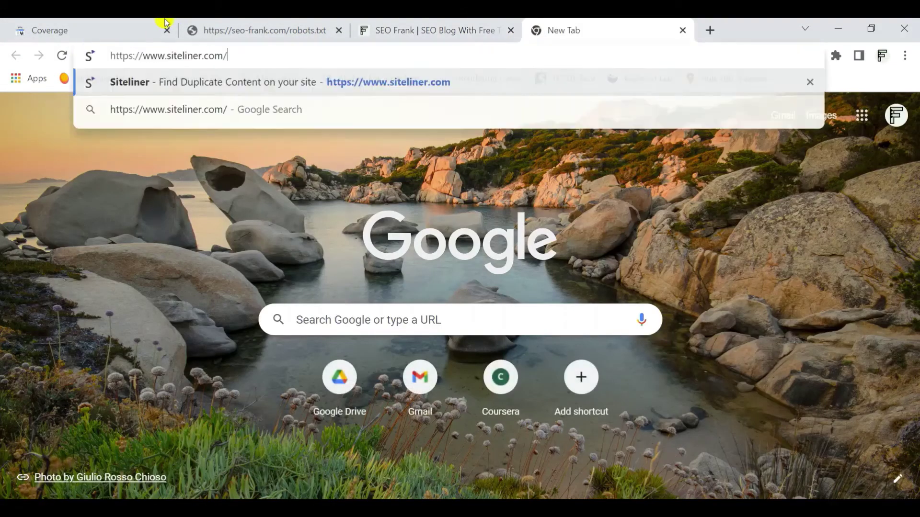
key(Return)
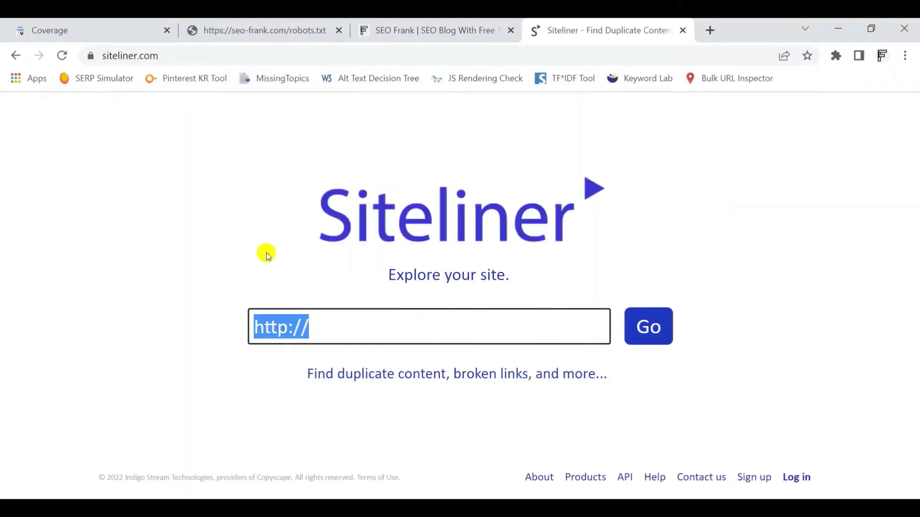
click(357, 327)
click(376, 419)
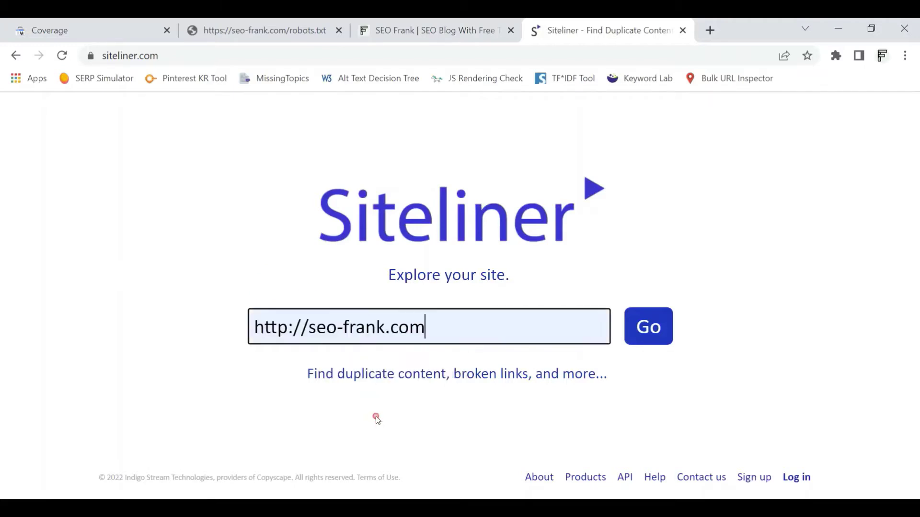
click(652, 332)
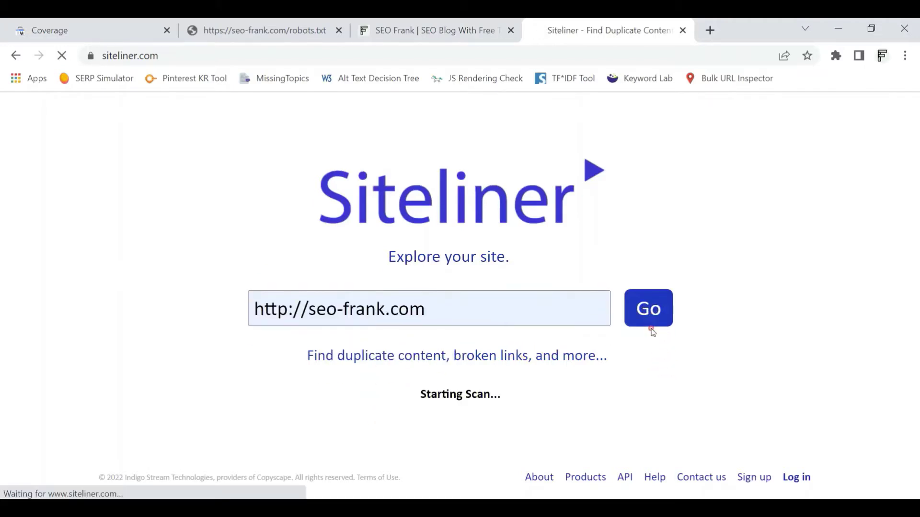
mouse_move(319, 153)
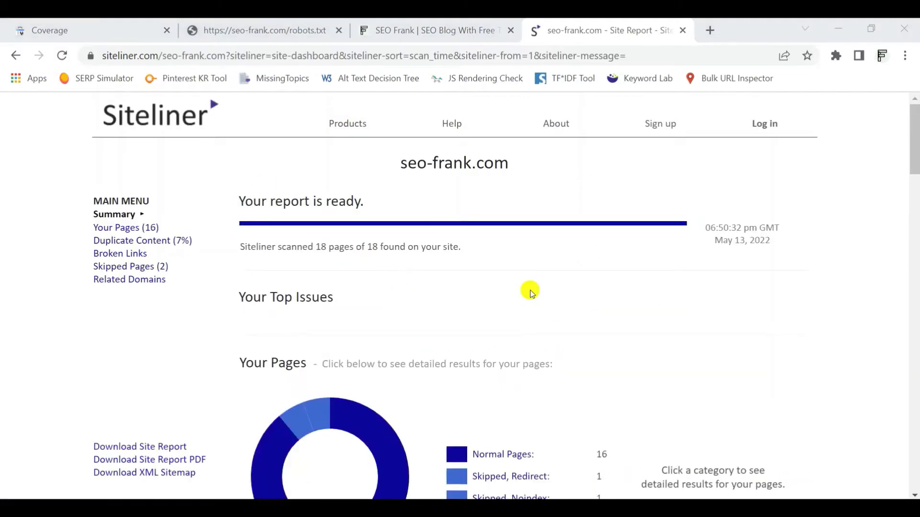
Open the Duplicate Content report, review the highlighted matches on the google-search-console-seo-audit page, and return to the page list
click(161, 244)
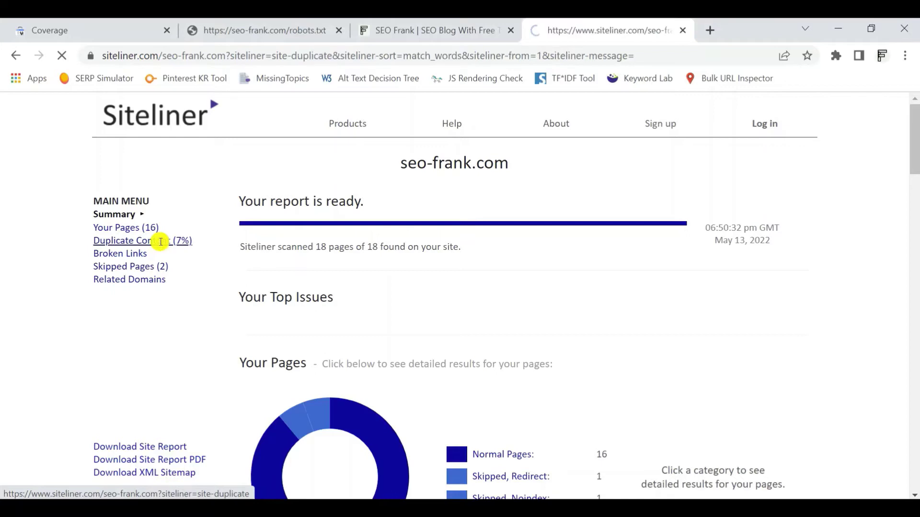
scroll(448, 265, down, 1)
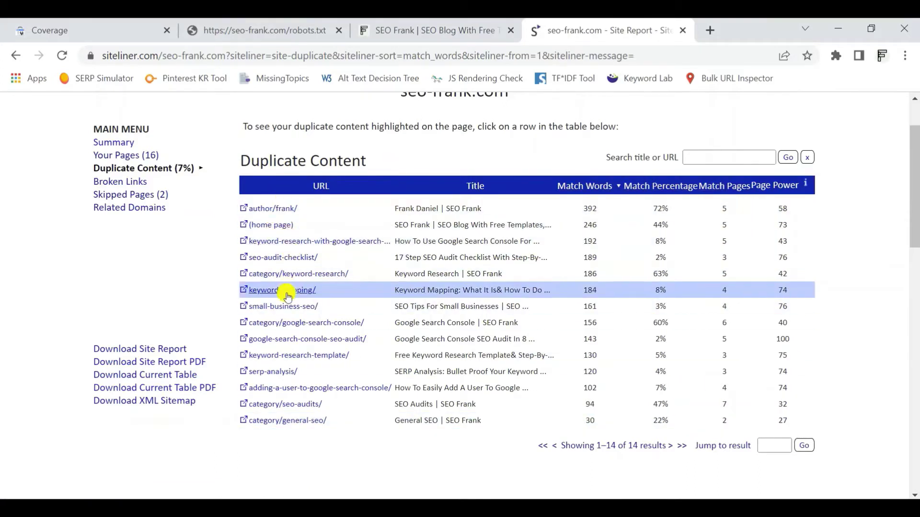
click(303, 344)
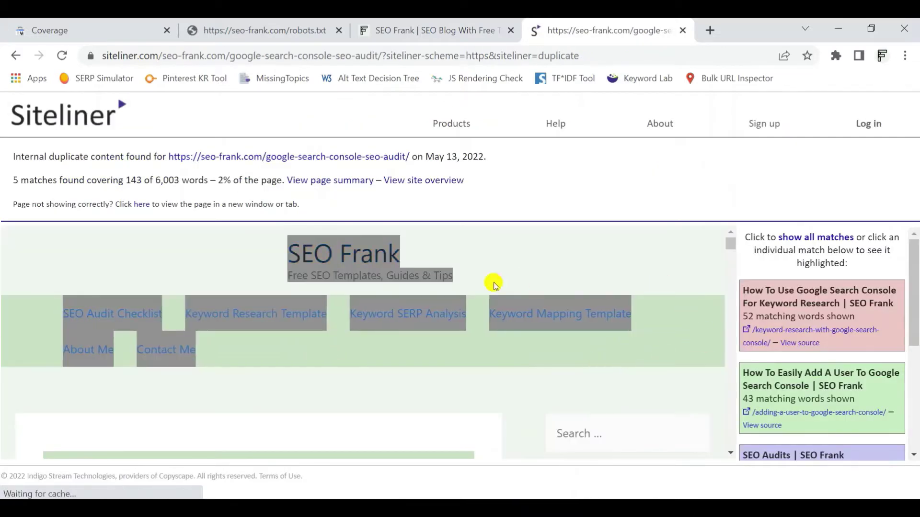
scroll(329, 312, down, 8)
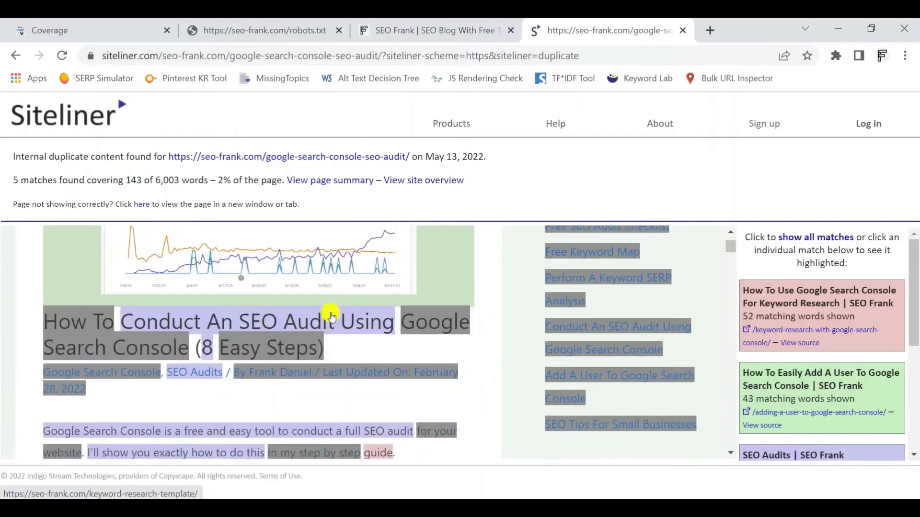
scroll(334, 309, down, 5)
scroll(335, 309, up, 12)
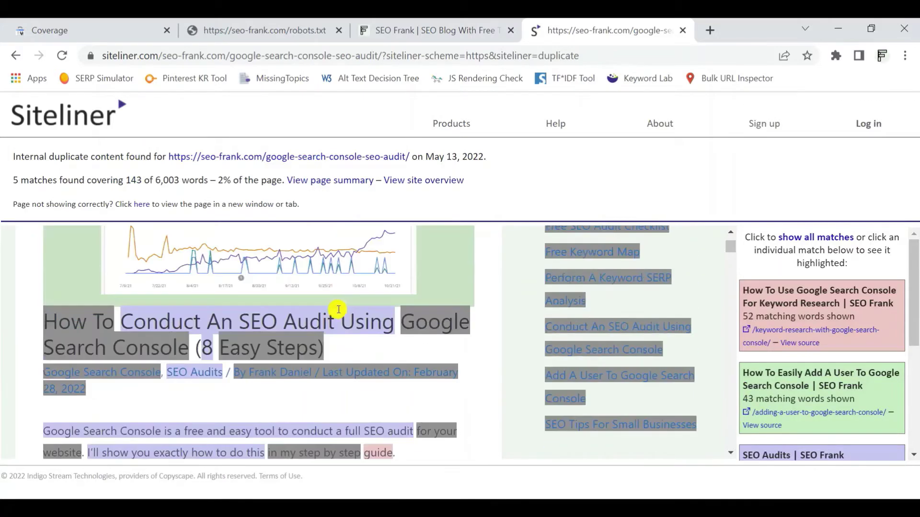
click(16, 55)
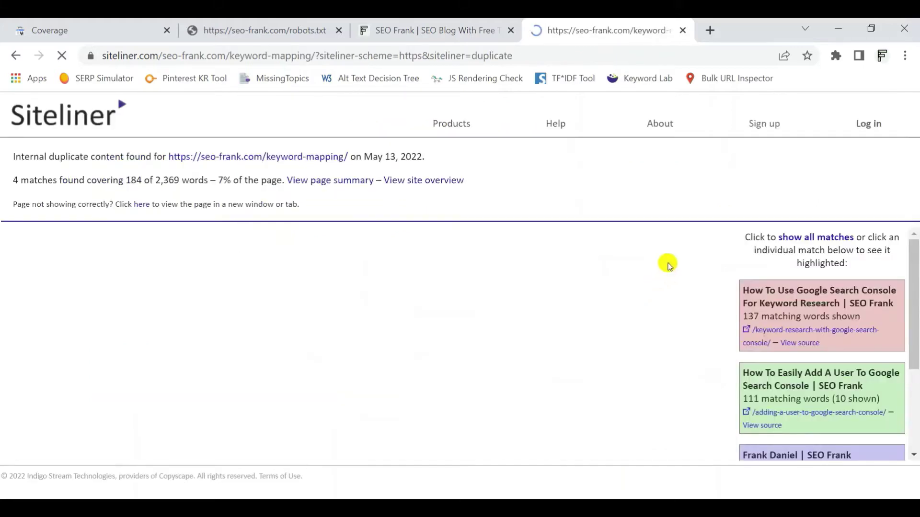
Leave the keyword-mapping match view, inspect the author page's match percentage and duplicate content, and return to the list
click(22, 55)
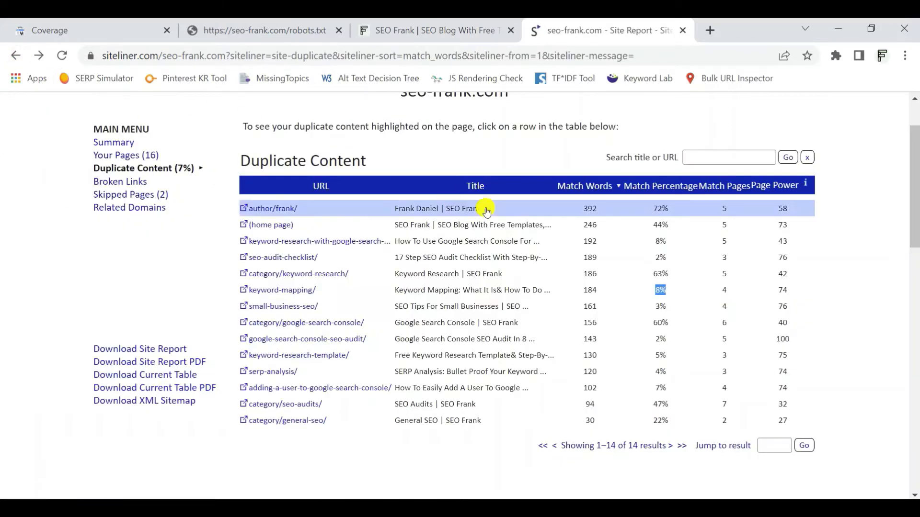
click(663, 210)
drag(669, 210, 665, 211)
click(652, 211)
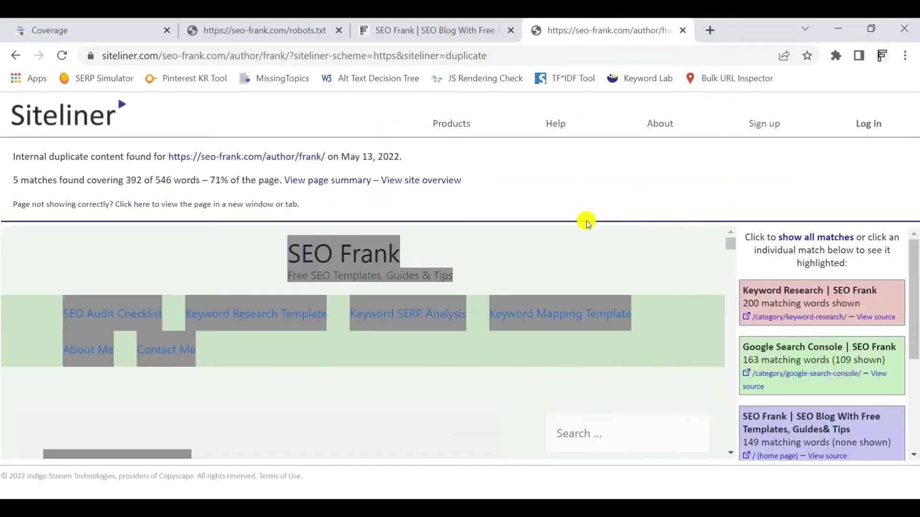
click(15, 56)
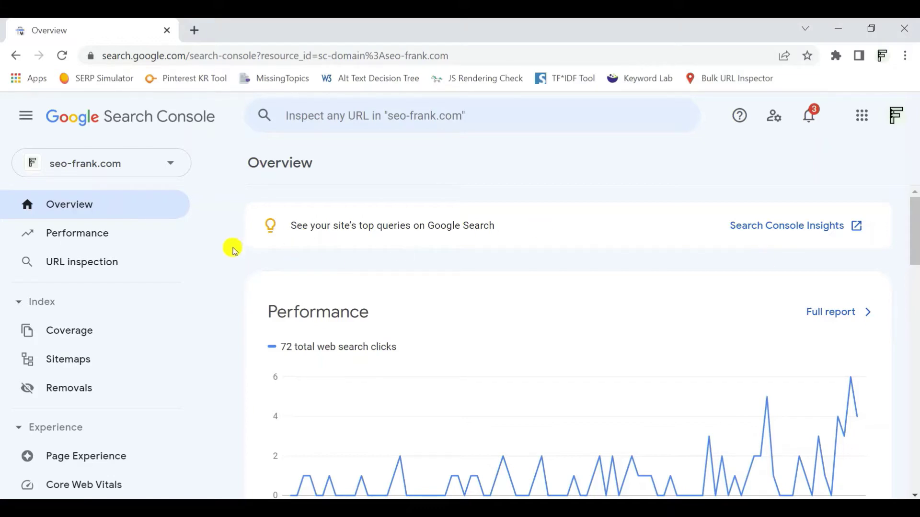
Open the Links report for seo-frank.com in Google Search Console
scroll(135, 306, down, 4)
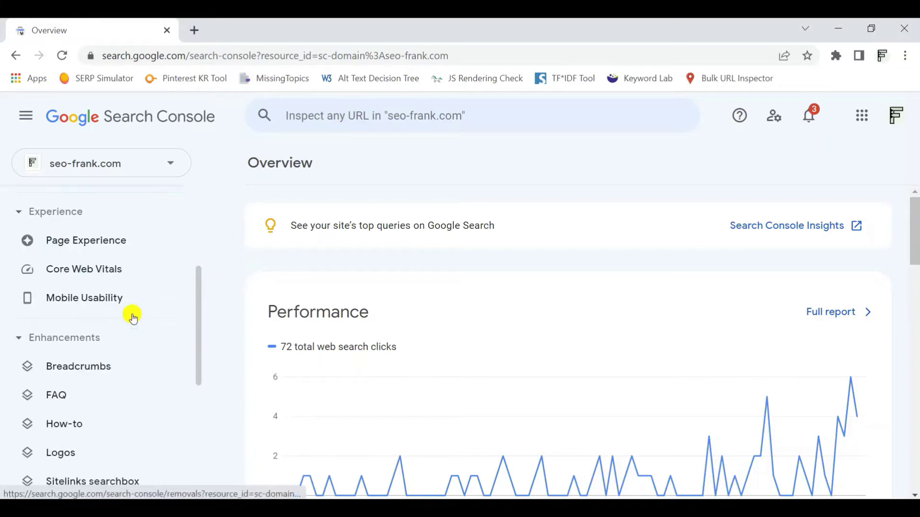
scroll(135, 317, down, 3)
scroll(135, 316, up, 2)
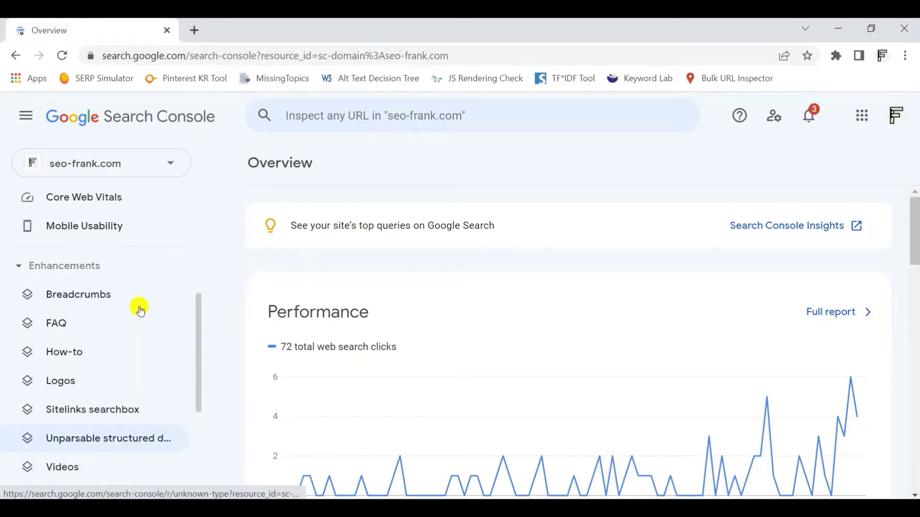
scroll(135, 319, down, 5)
click(83, 354)
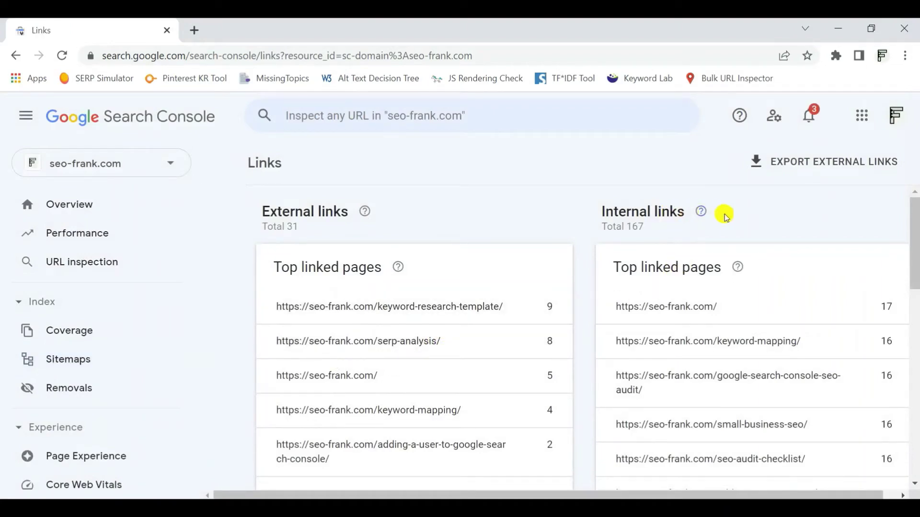
Review the top linked pages under Internal links and open the full list of top internally linked pages
scroll(767, 259, down, 5)
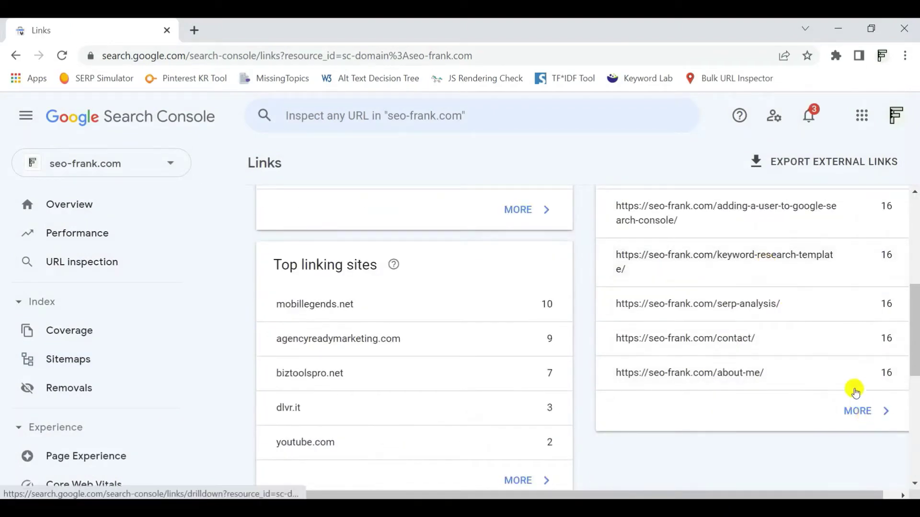
scroll(852, 390, up, 5)
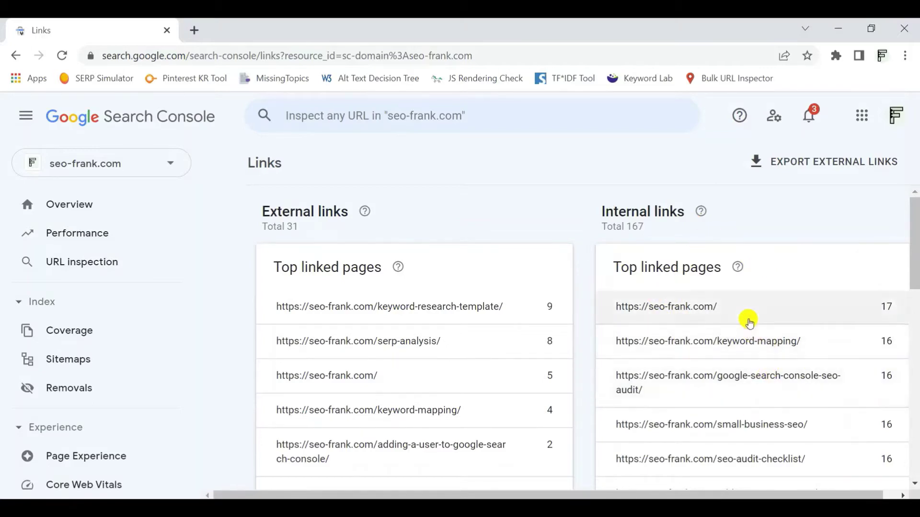
scroll(752, 331, down, 3)
scroll(761, 354, down, 2)
click(861, 482)
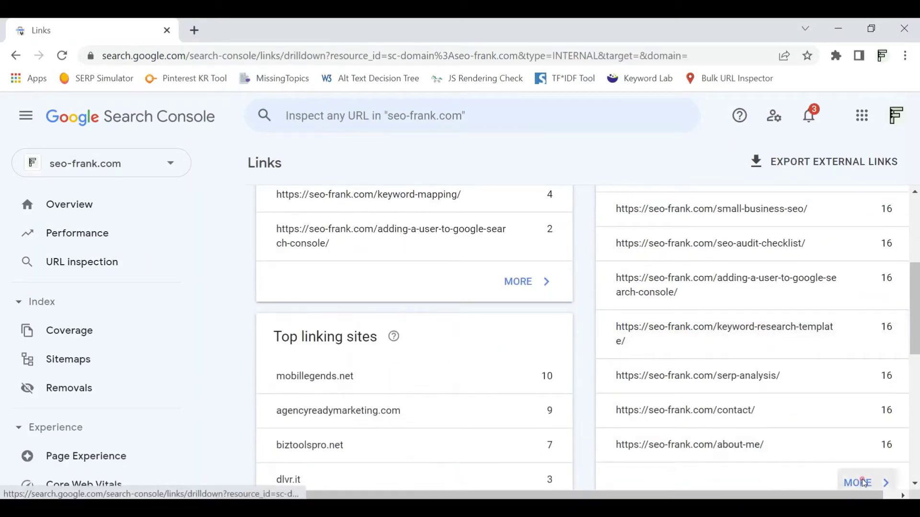
scroll(465, 301, down, 1)
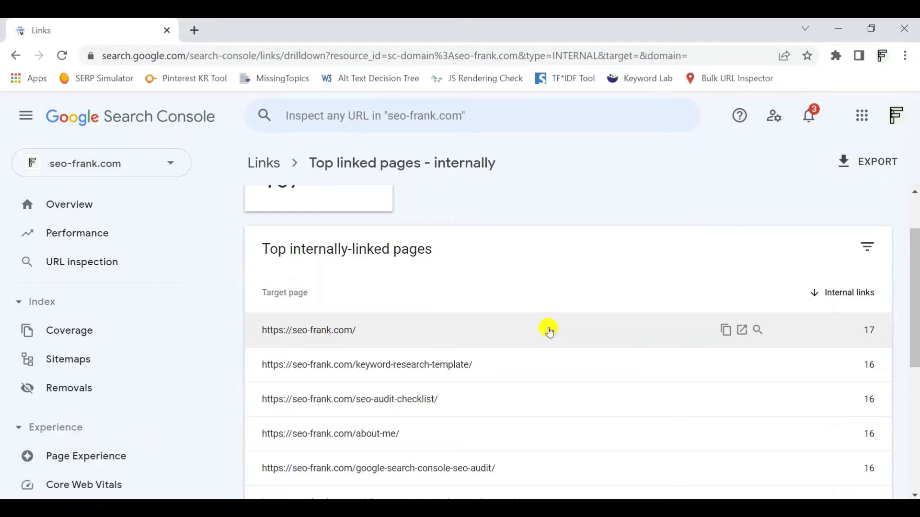
View the available export formats for the internal links list, and examine the internal link counts of all target pages
click(883, 164)
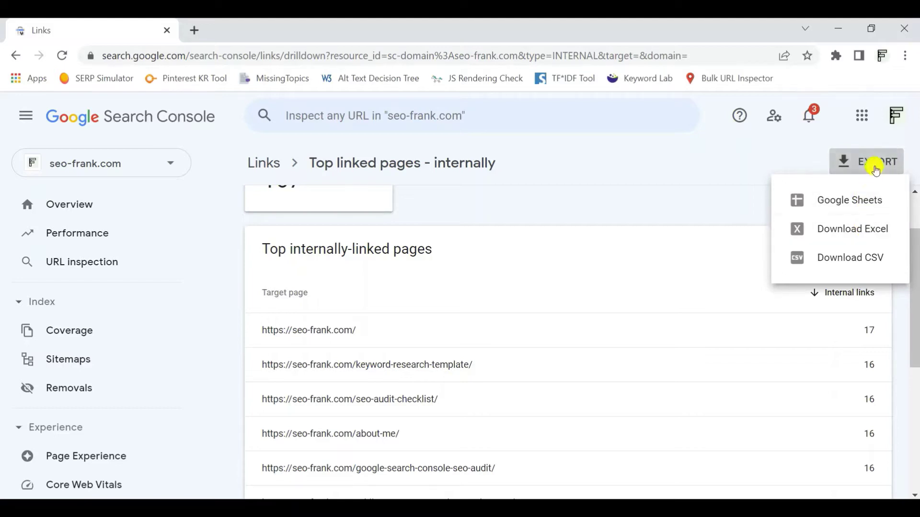
click(733, 207)
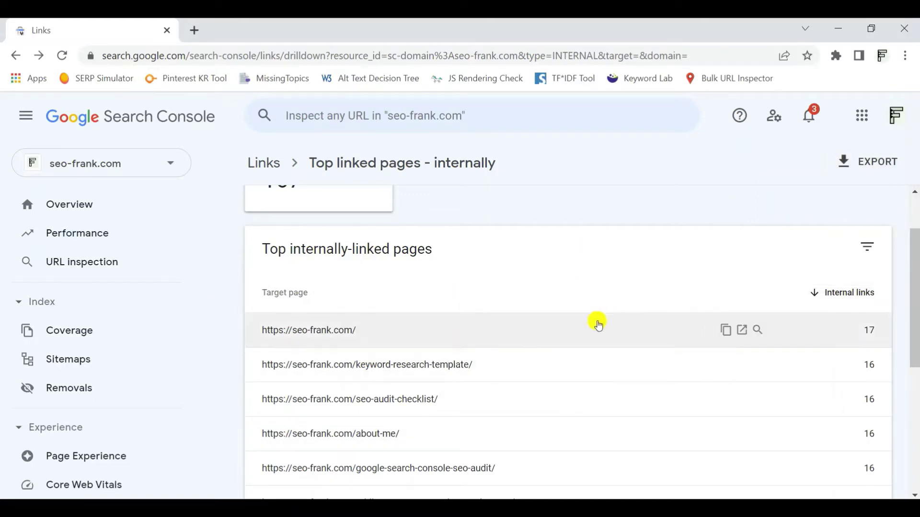
scroll(595, 316, down, 2)
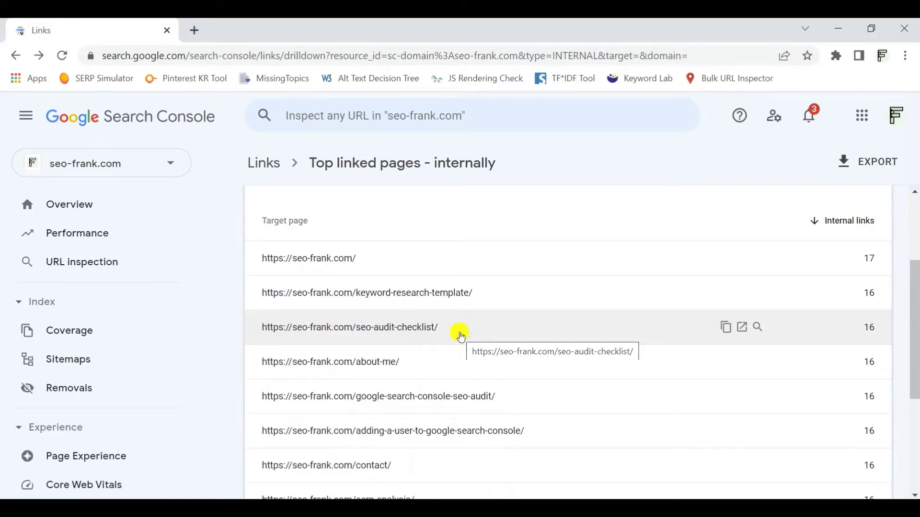
scroll(457, 318, down, 4)
scroll(459, 313, up, 6)
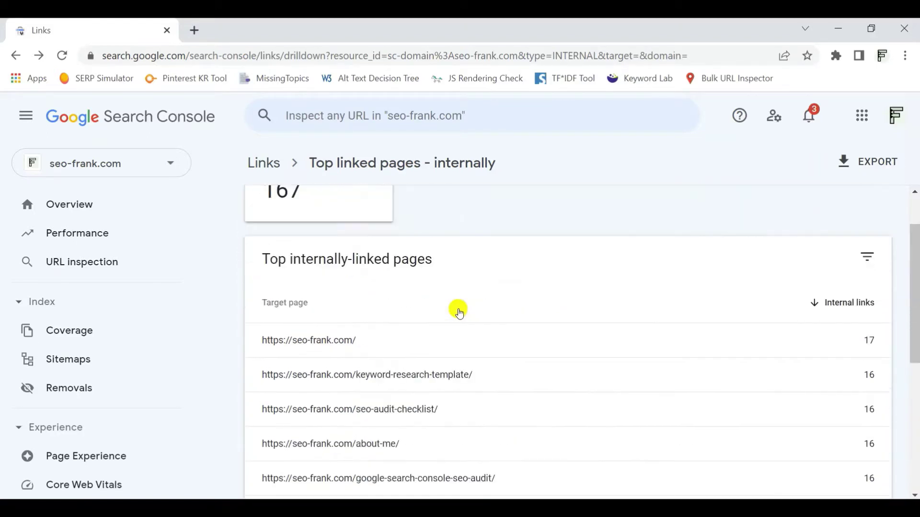
scroll(620, 331, down, 2)
scroll(389, 317, down, 4)
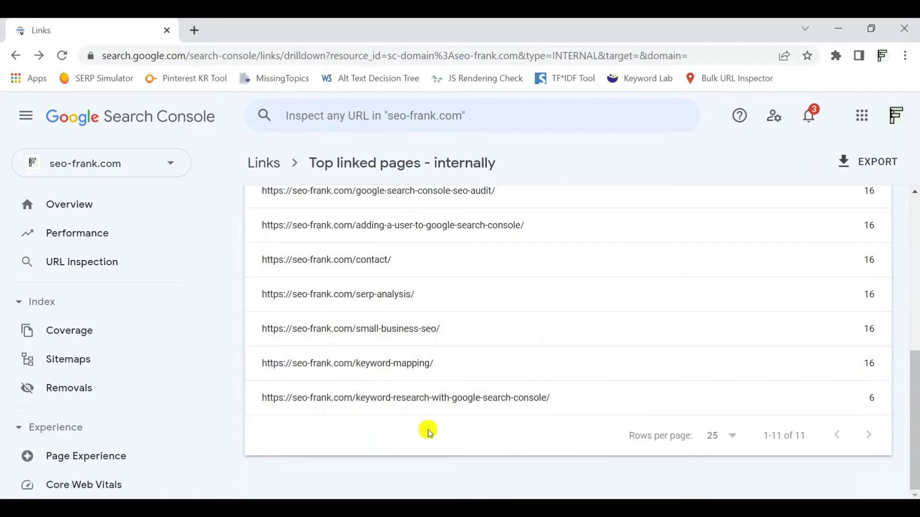
scroll(428, 430, up, 5)
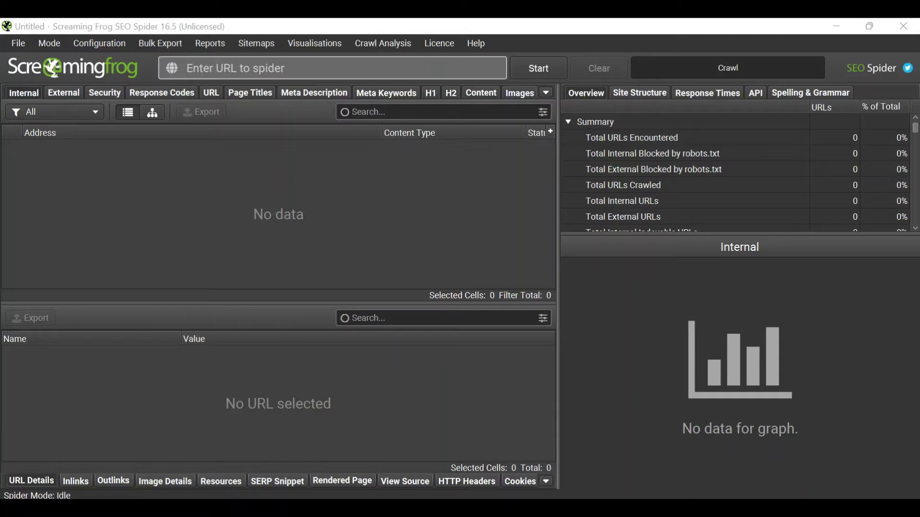
Switch to Screaming Frog SEO Spider and crawl the site seo-frank.com
click(221, 67)
text(seo)
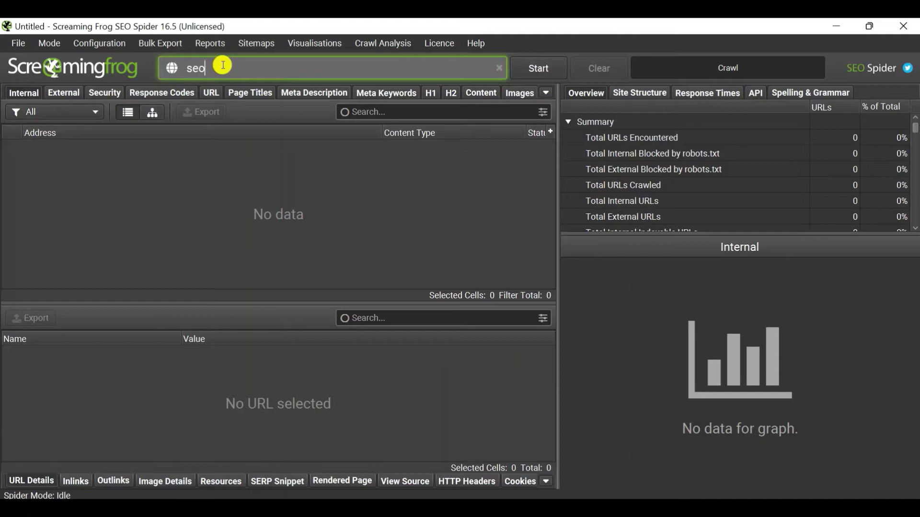
text(-freak.com)
click(546, 70)
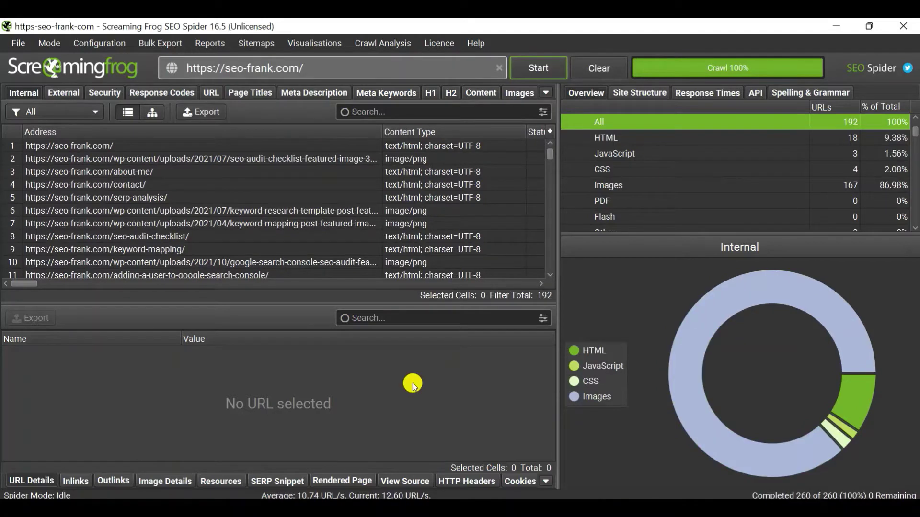
Filter the crawl's response codes by Client Error (4xx) and by Server Error (5xx) to check for broken URLs
click(174, 93)
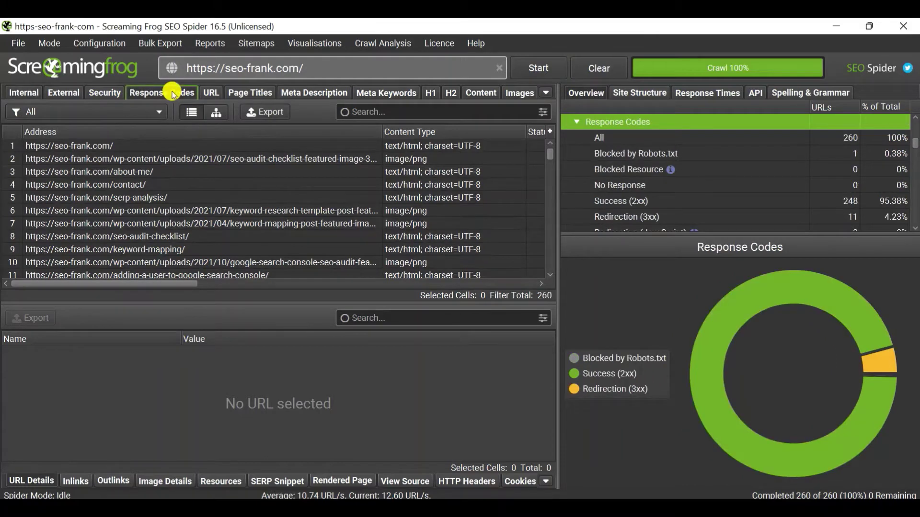
click(88, 113)
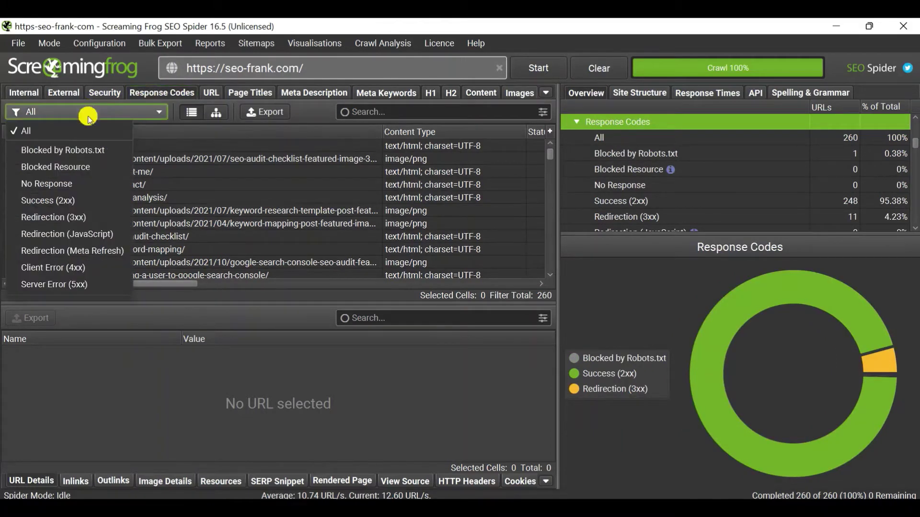
click(93, 269)
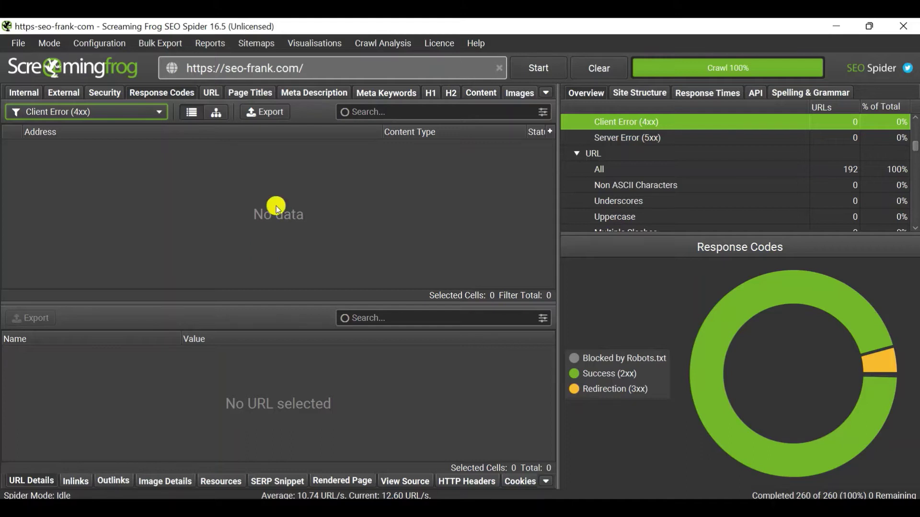
click(154, 117)
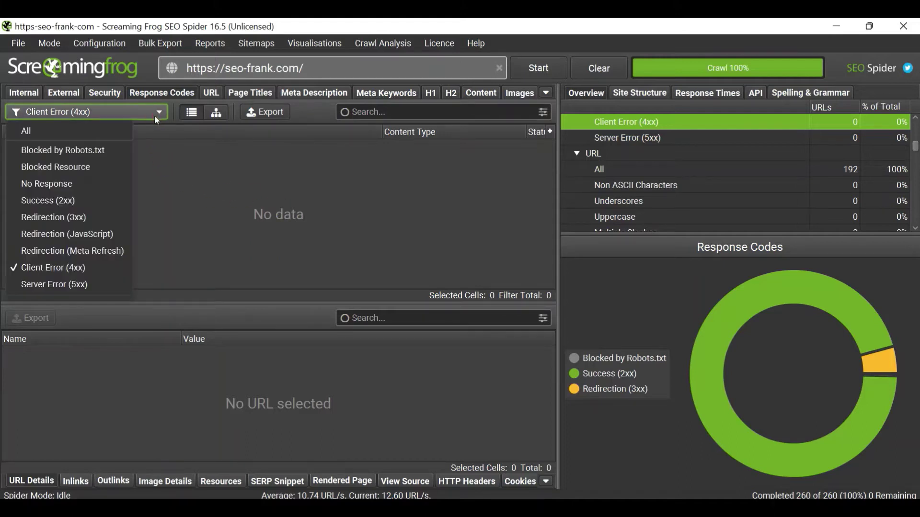
click(105, 284)
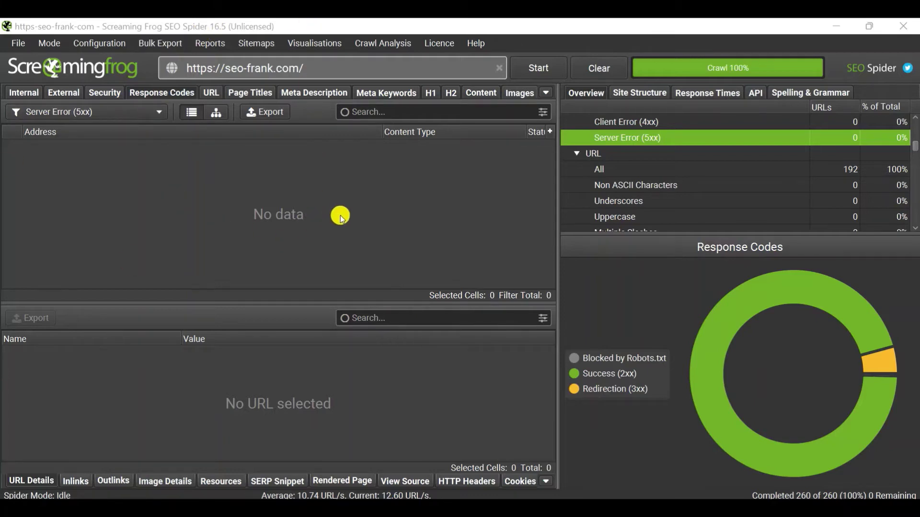
Filter the response codes by Redirection (3xx) and review the status code and indexability of the redirected URLs
click(143, 112)
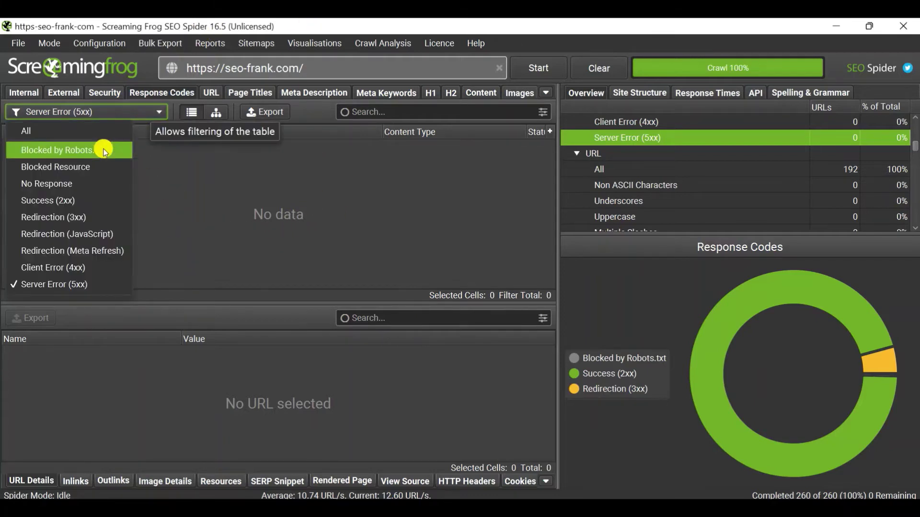
click(143, 93)
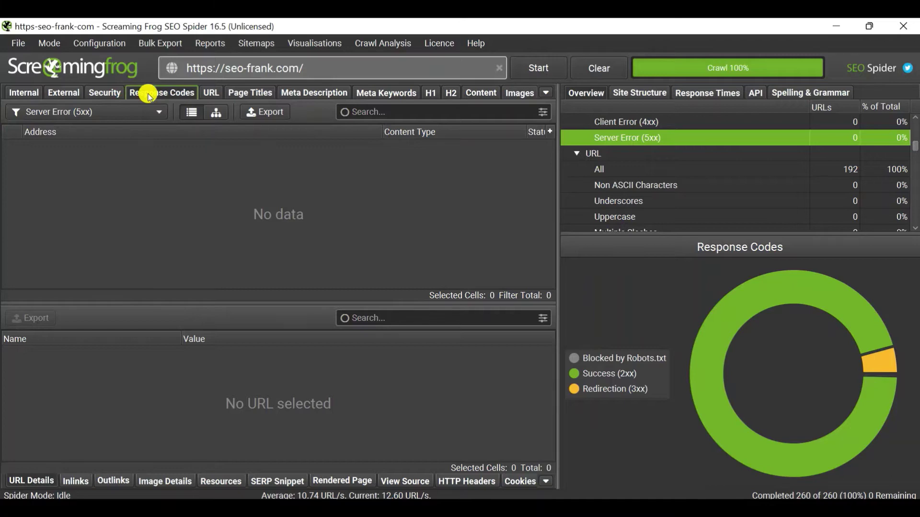
click(127, 111)
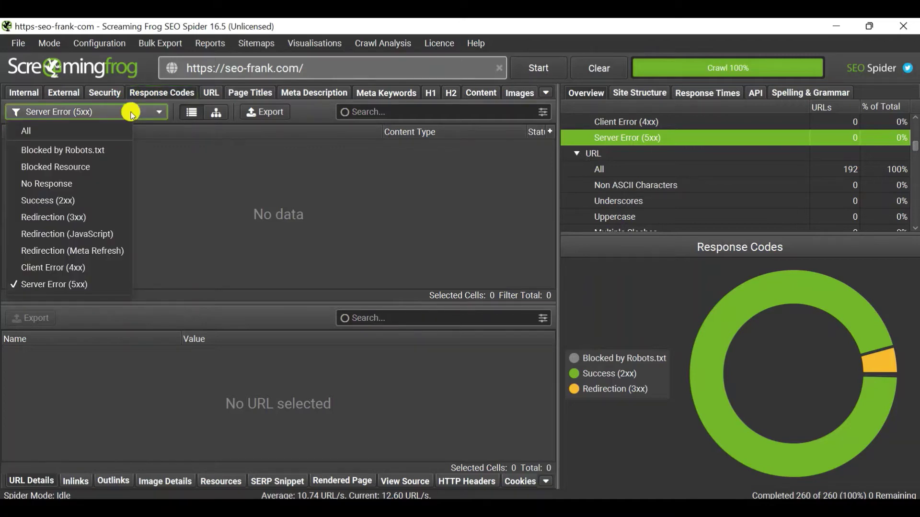
click(106, 218)
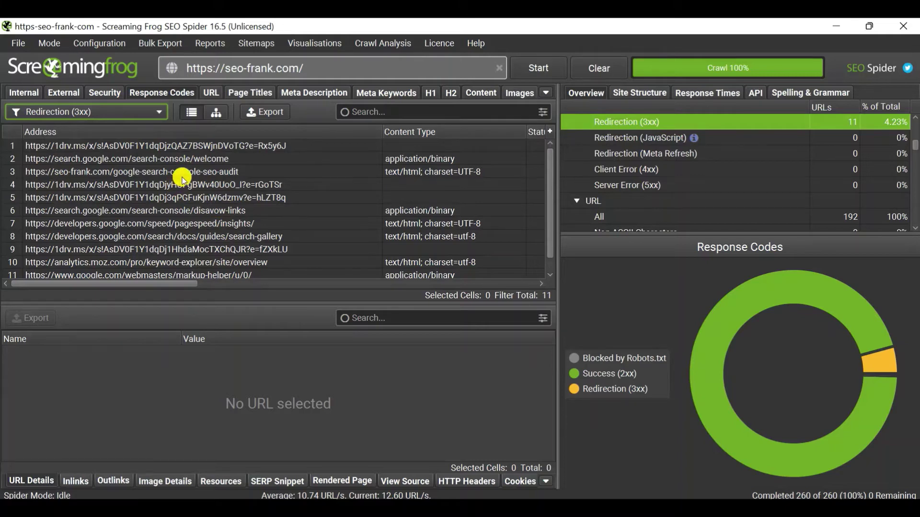
key(Tab)
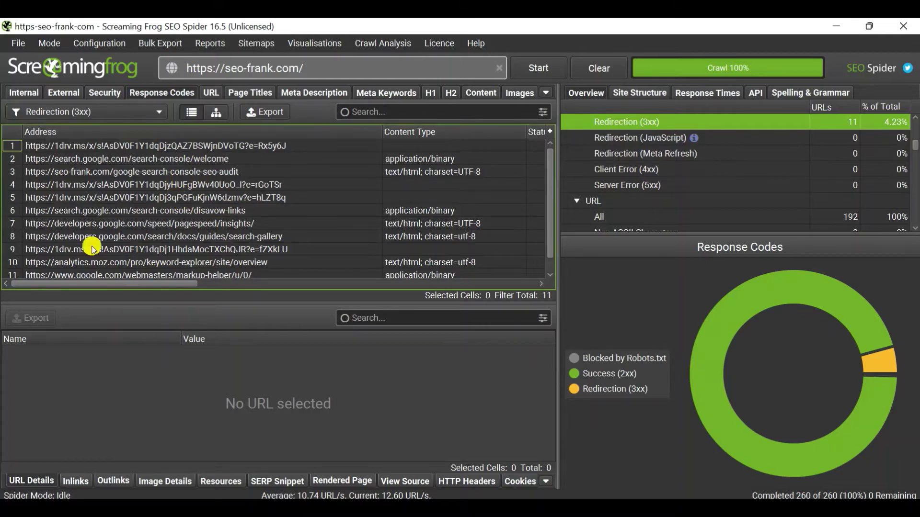
drag(114, 283, 226, 285)
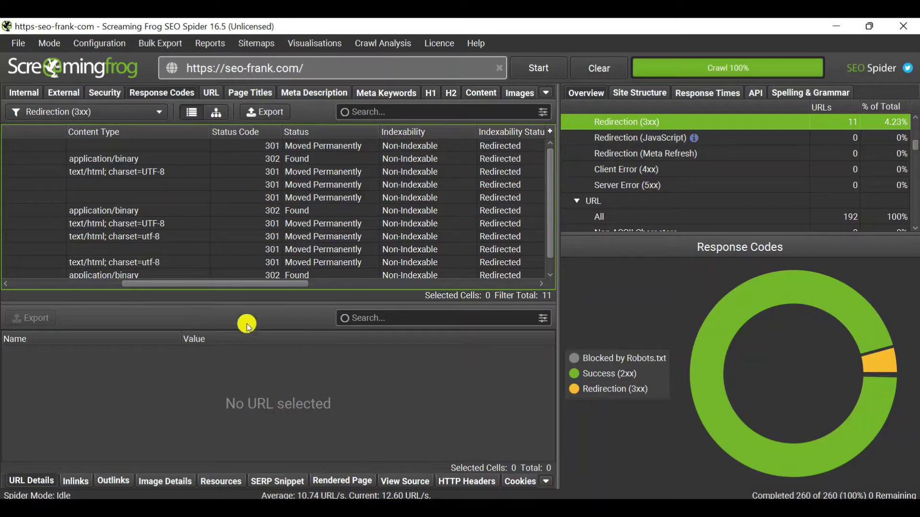
drag(257, 286, 99, 286)
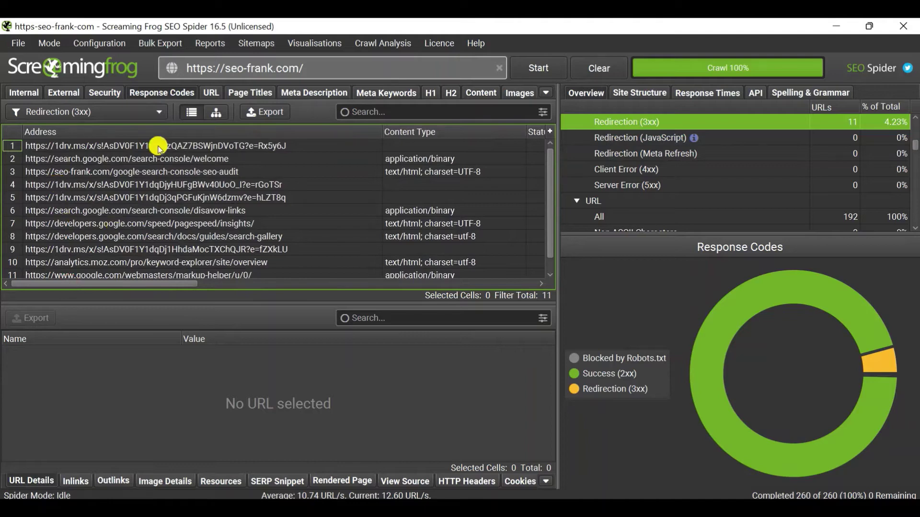
drag(175, 283, 114, 275)
Bring up the save settings for the Redirect Chains report and view the available file types
click(216, 46)
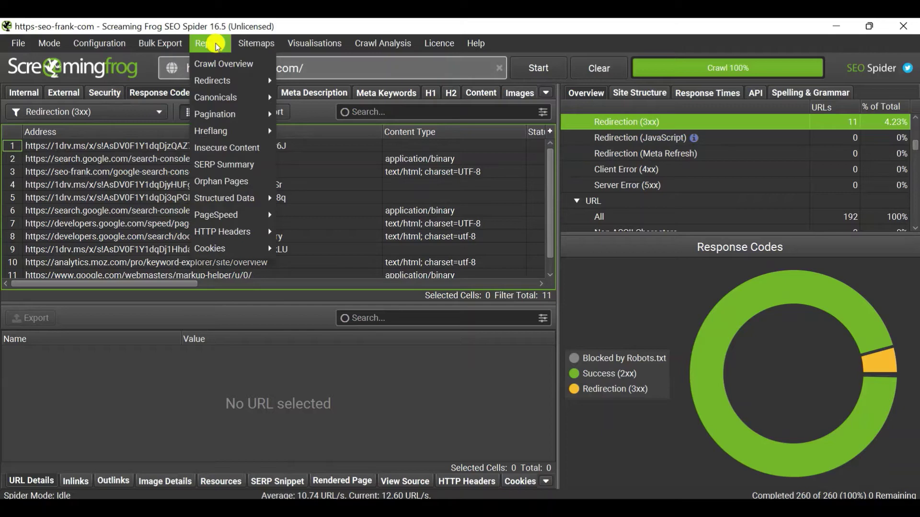
mouse_move(220, 82)
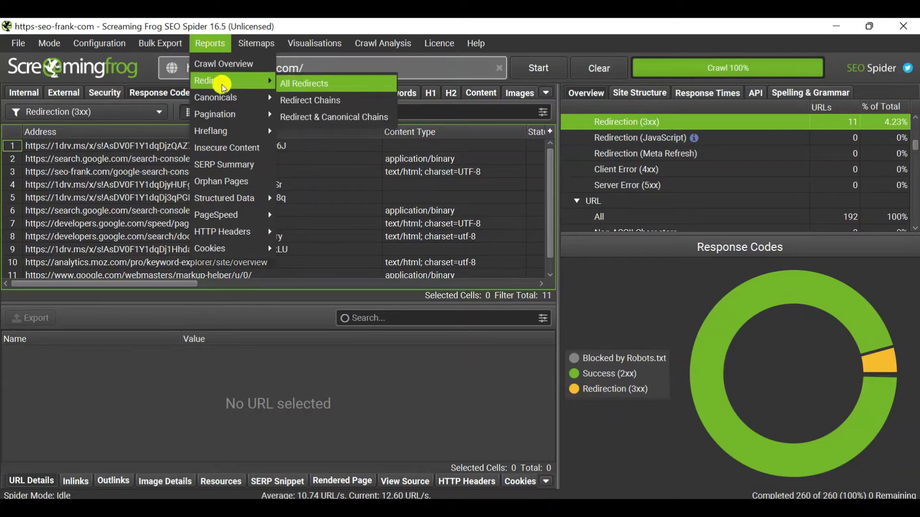
click(344, 101)
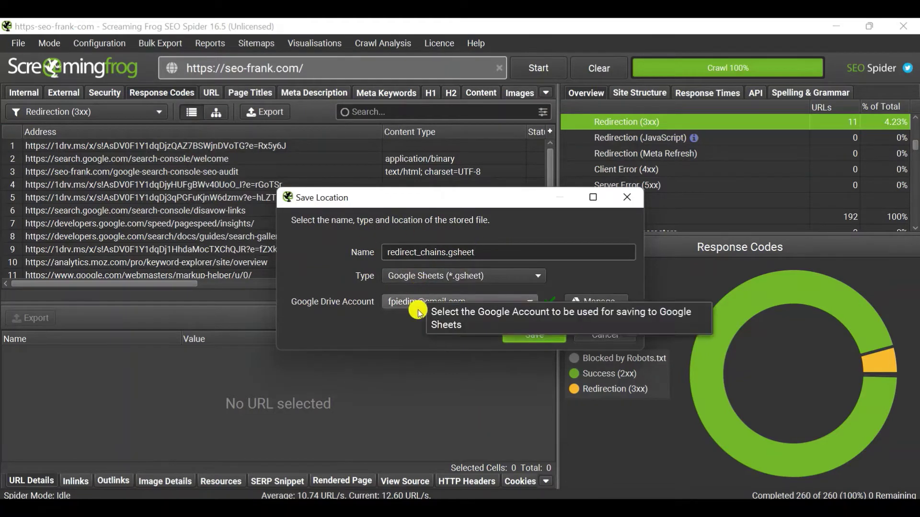
click(485, 279)
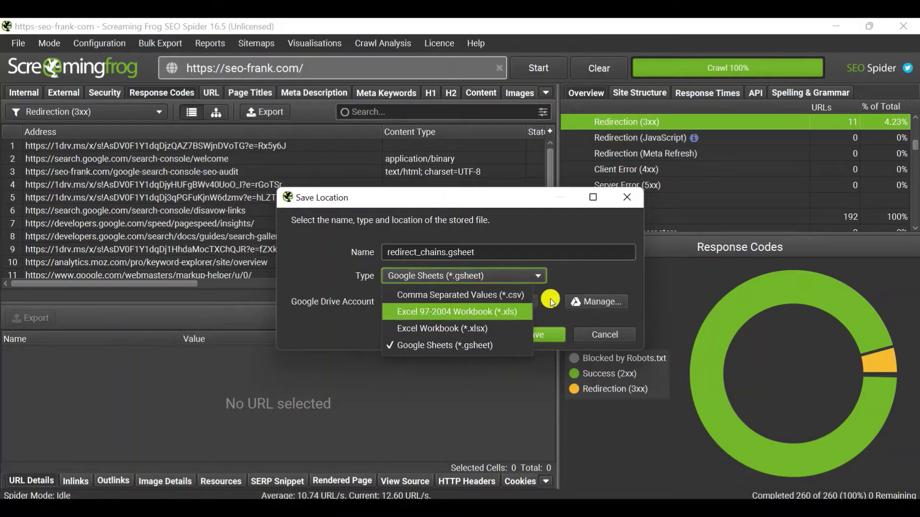
click(573, 273)
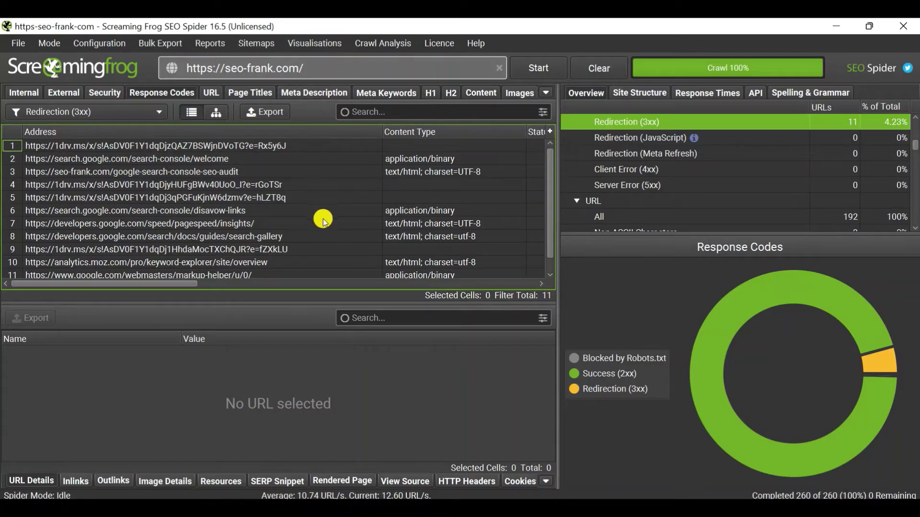
Examine the site's structure in a maximized Directory Tree Graph and close the graph
click(324, 45)
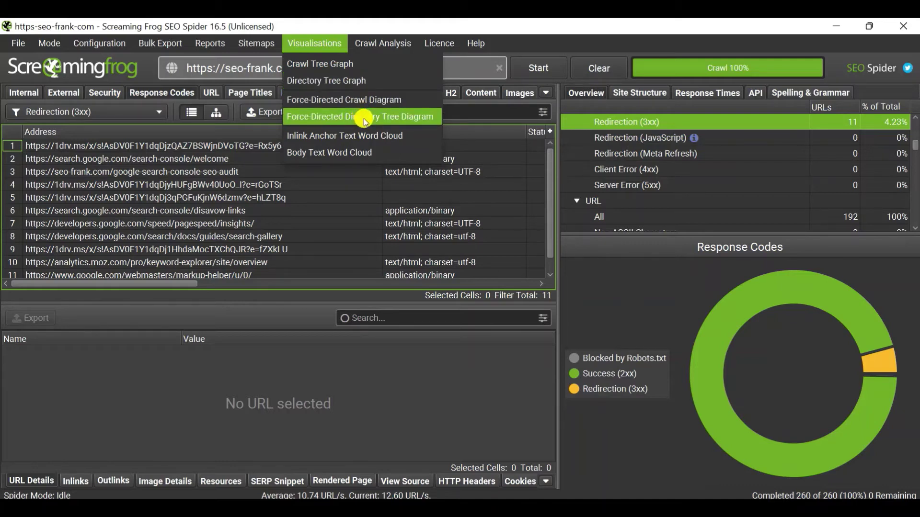
click(366, 82)
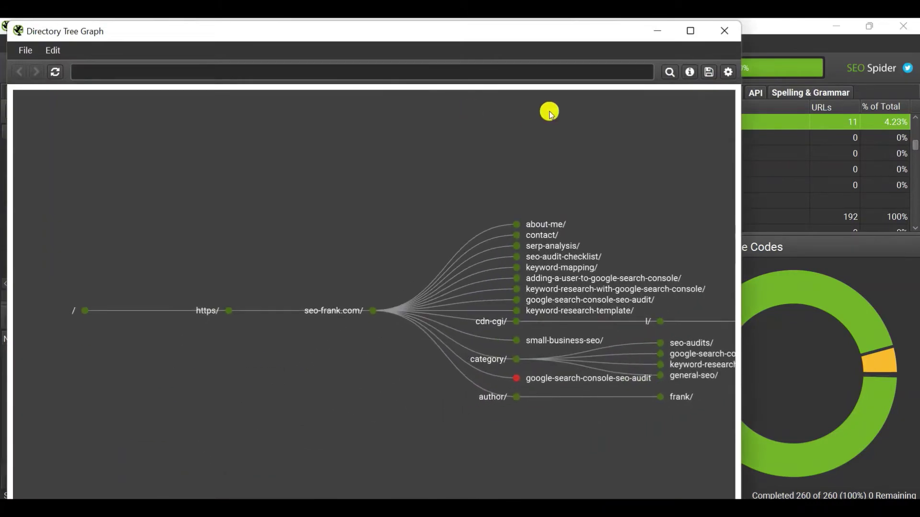
click(690, 31)
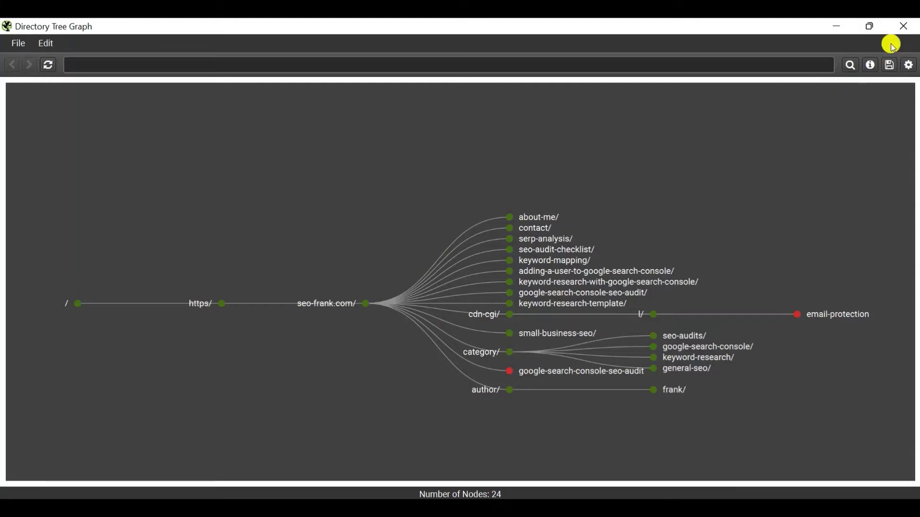
click(902, 27)
Open the Force-Directed Directory Tree Diagram in a maximized window and examine how its nodes connect to seo-frank.com
click(309, 42)
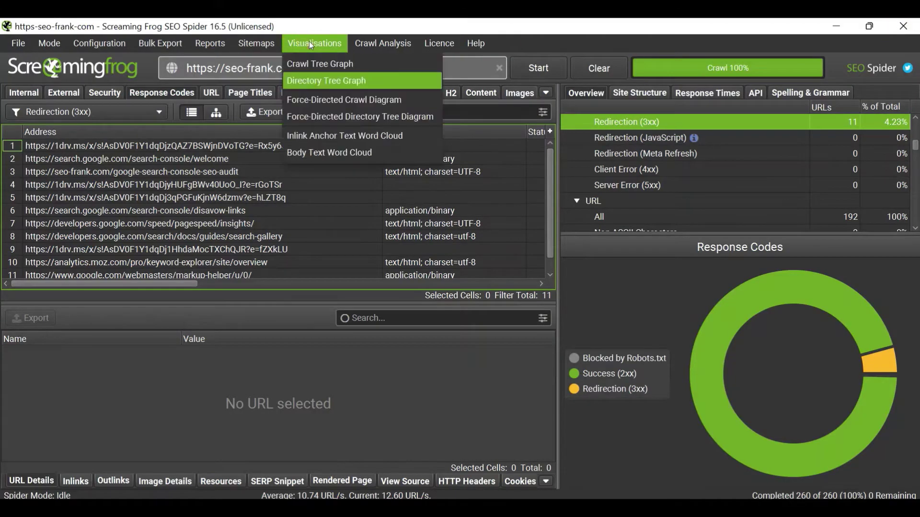
click(383, 118)
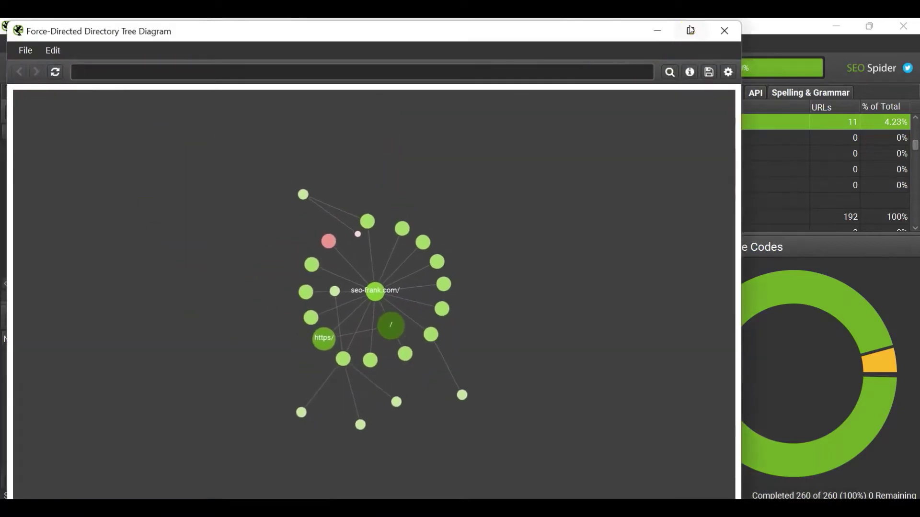
click(690, 30)
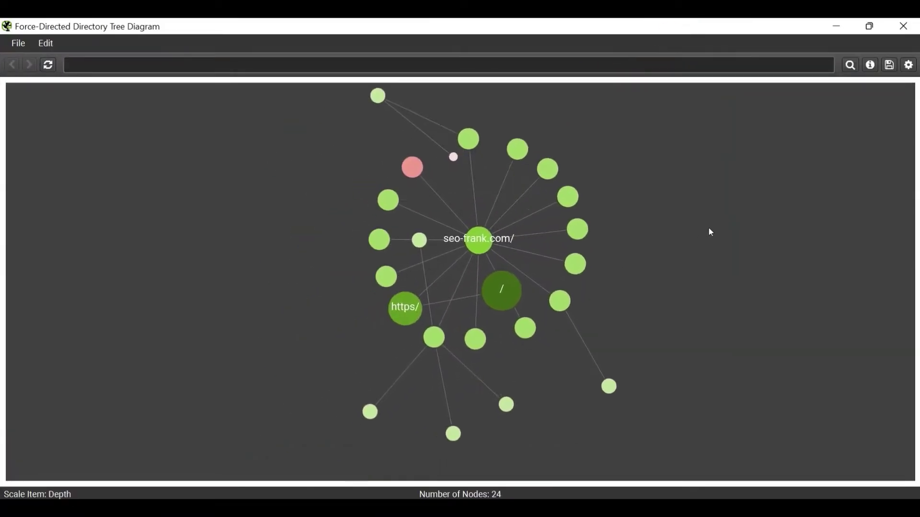
drag(335, 234, 375, 330)
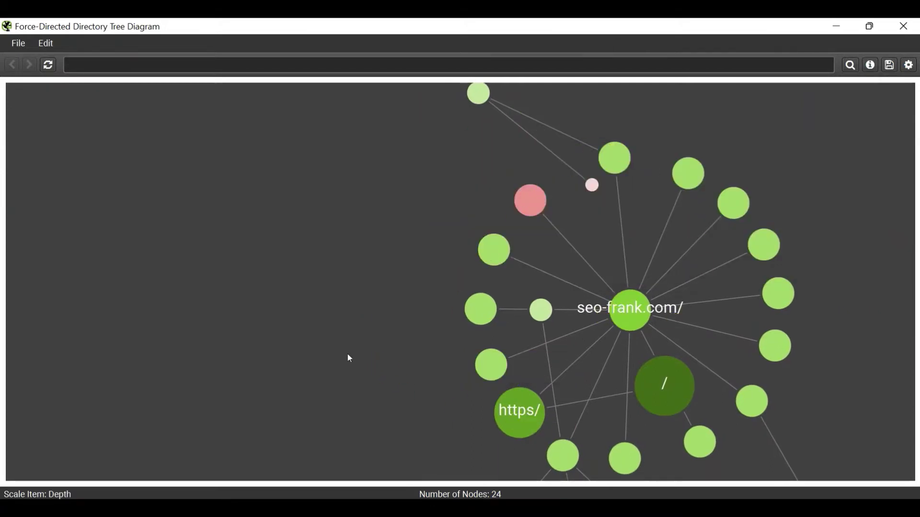
drag(349, 359, 295, 321)
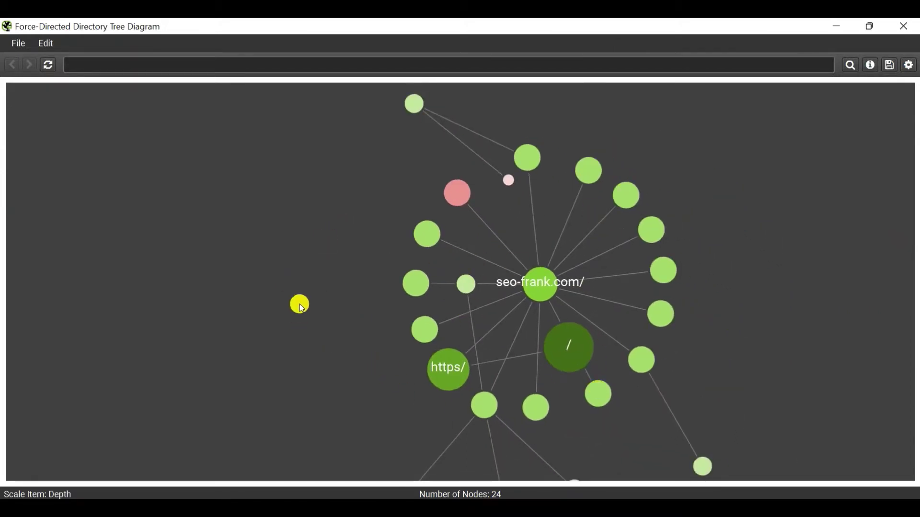
scroll(292, 317, down, 1)
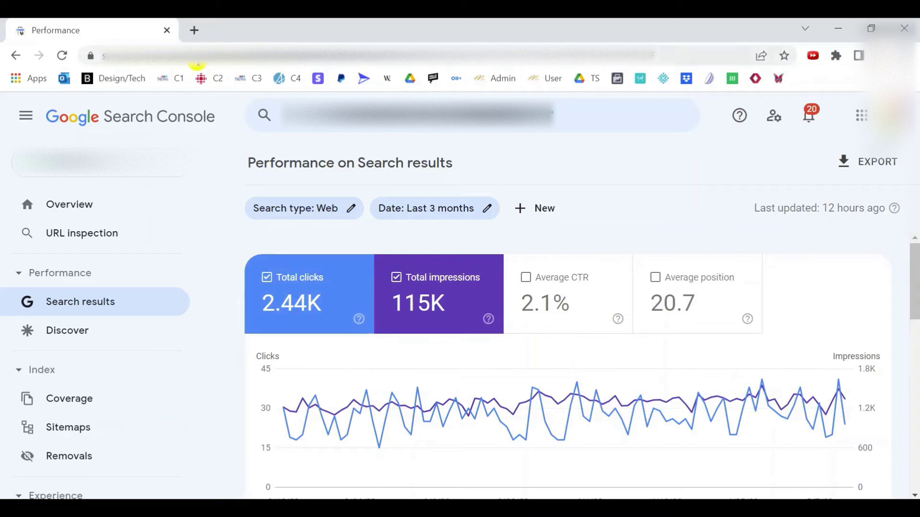
Switch to Google Search Console, open the Core Web Vitals report and review the Mobile chart
scroll(139, 259, down, 5)
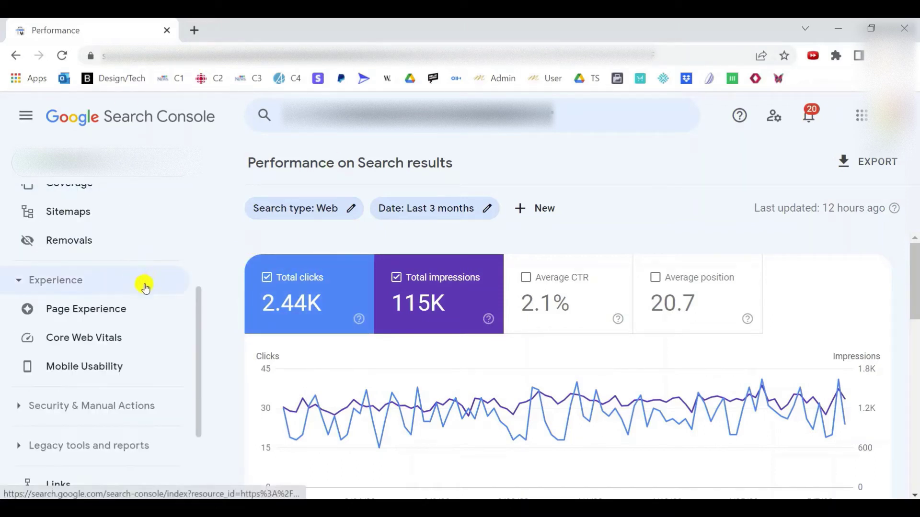
click(151, 339)
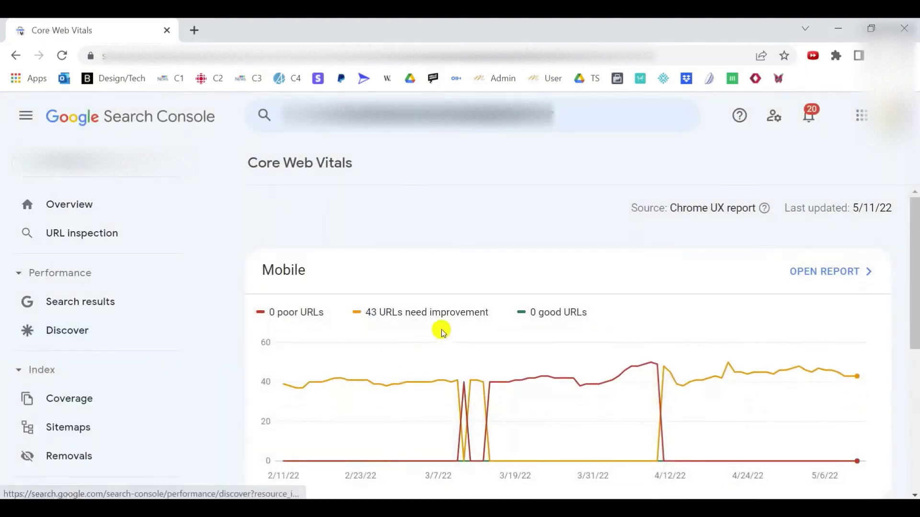
scroll(441, 329, down, 1)
mouse_move(445, 333)
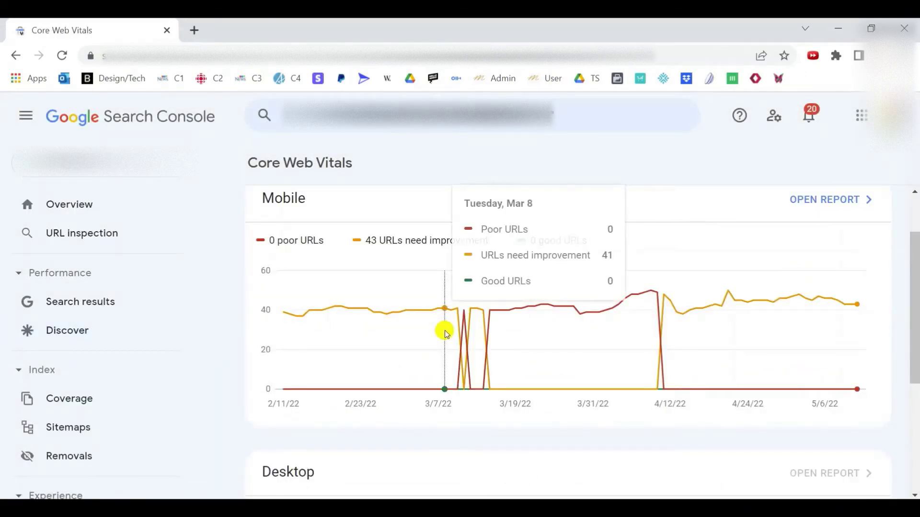
Check the Desktop section of Core Web Vitals and open the detailed Mobile report
scroll(493, 274, up, 1)
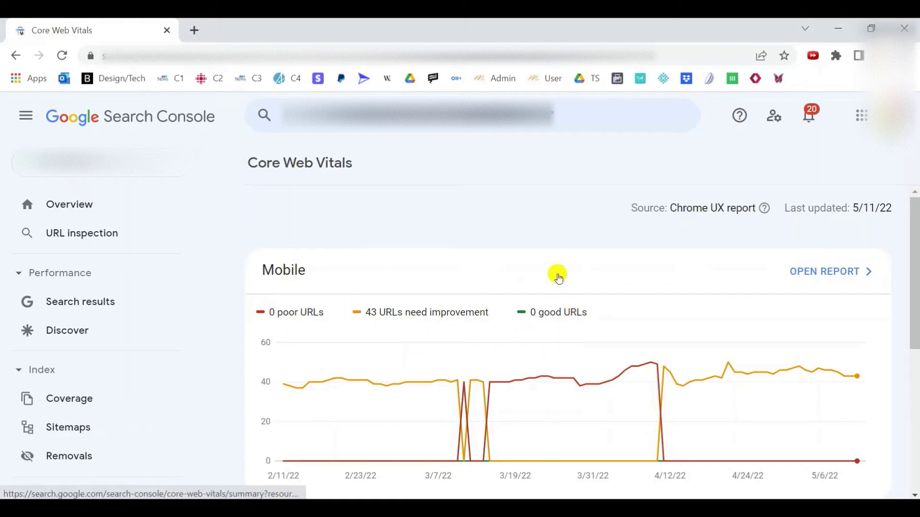
scroll(507, 251, down, 4)
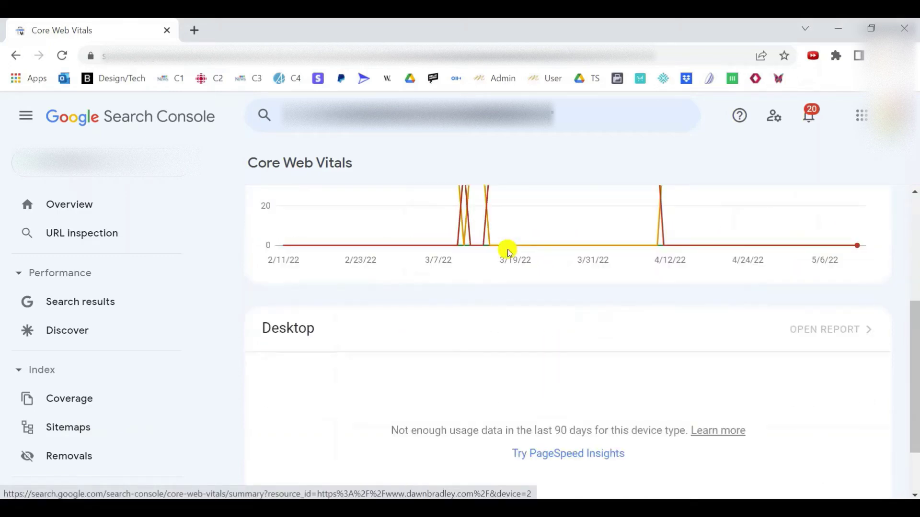
scroll(546, 242, up, 4)
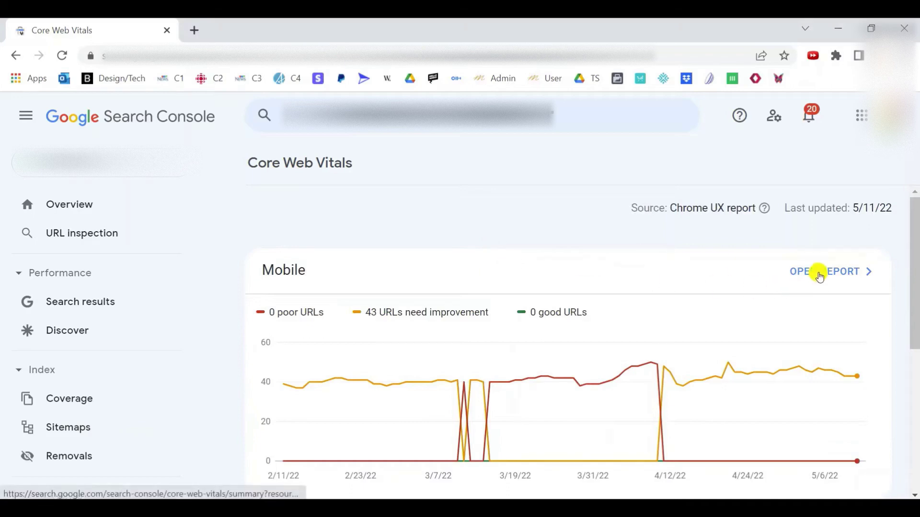
click(809, 278)
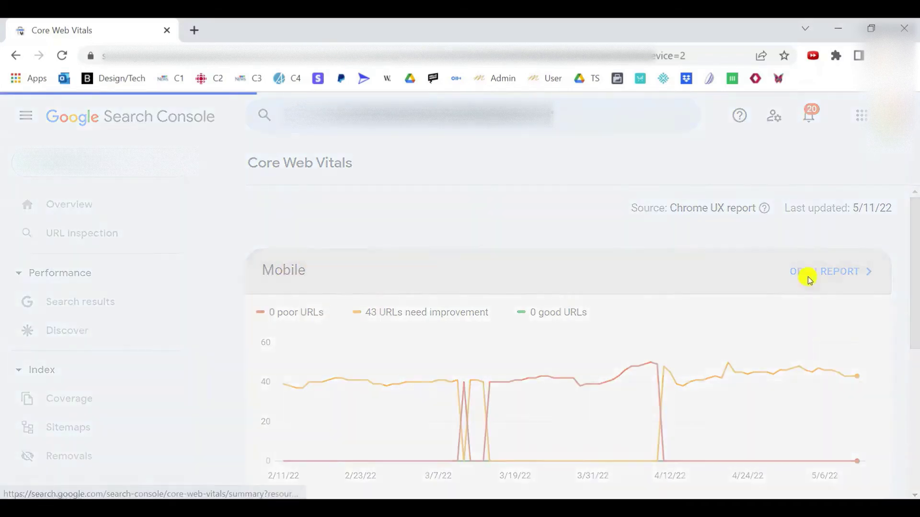
Include the Need improvement and Good URLs in the Mobile Core Web Vitals chart and review the issues under Details
click(424, 317)
click(530, 302)
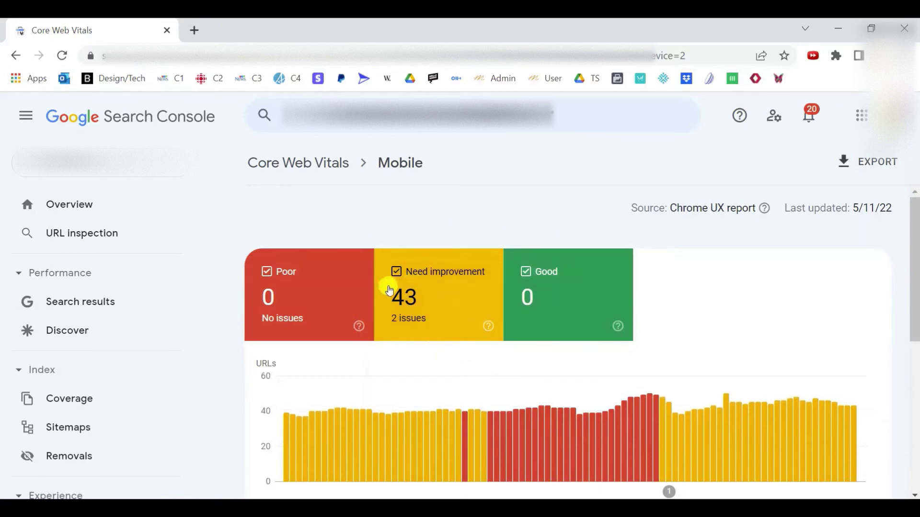
scroll(556, 306, down, 6)
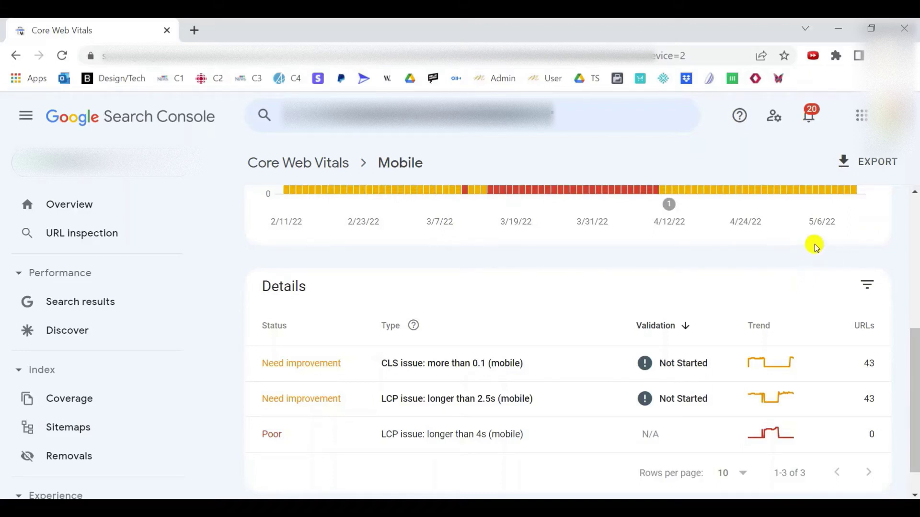
Open the Mobile Usability report, add valid pages to the chart and review the issue types under Details
scroll(160, 277, down, 3)
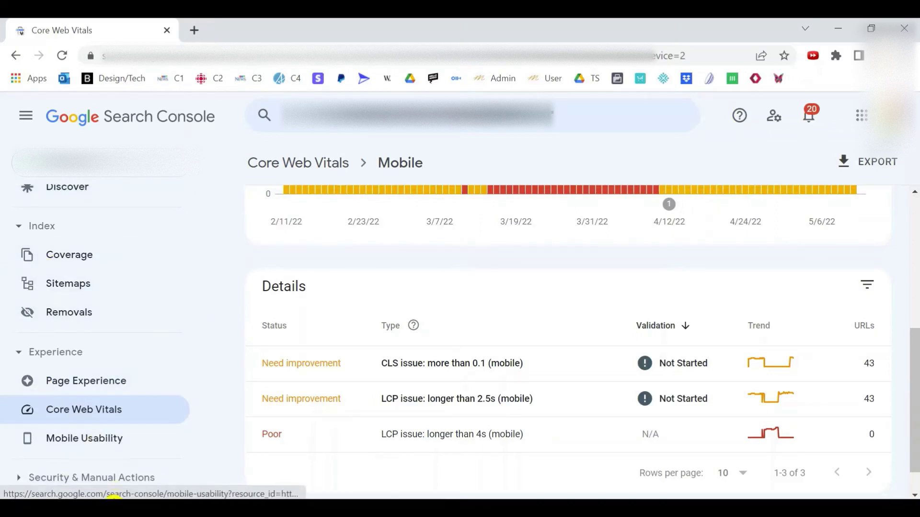
click(139, 439)
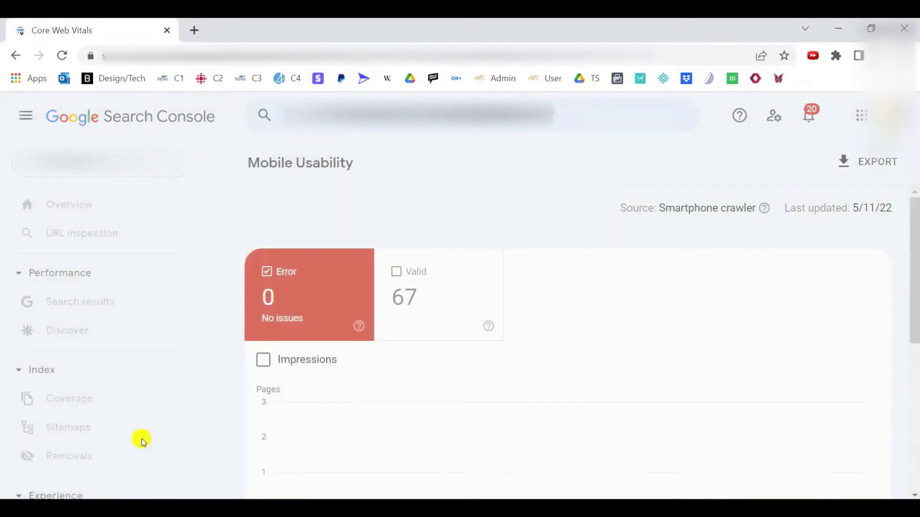
click(451, 277)
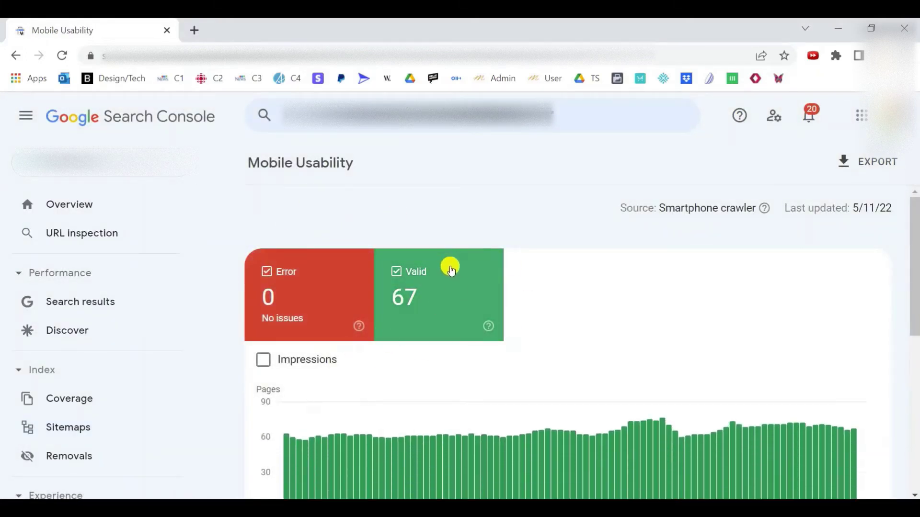
scroll(534, 281, down, 2)
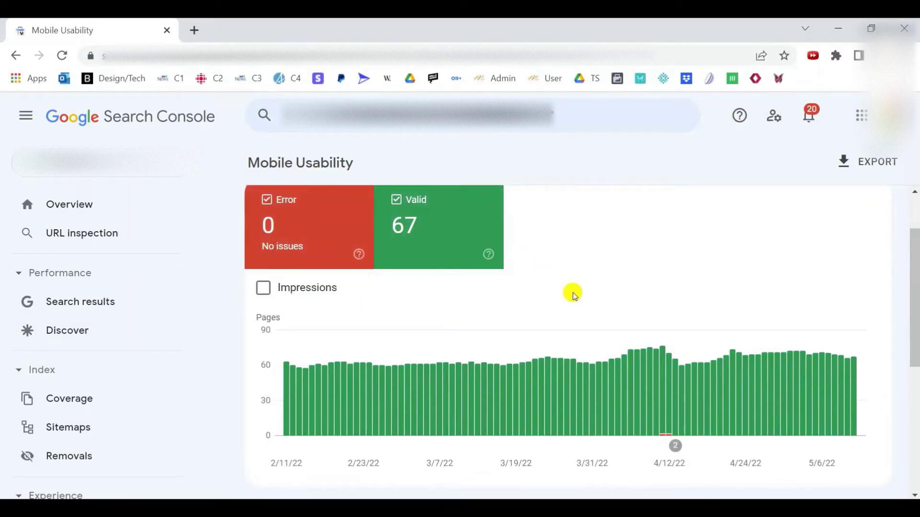
scroll(574, 295, down, 5)
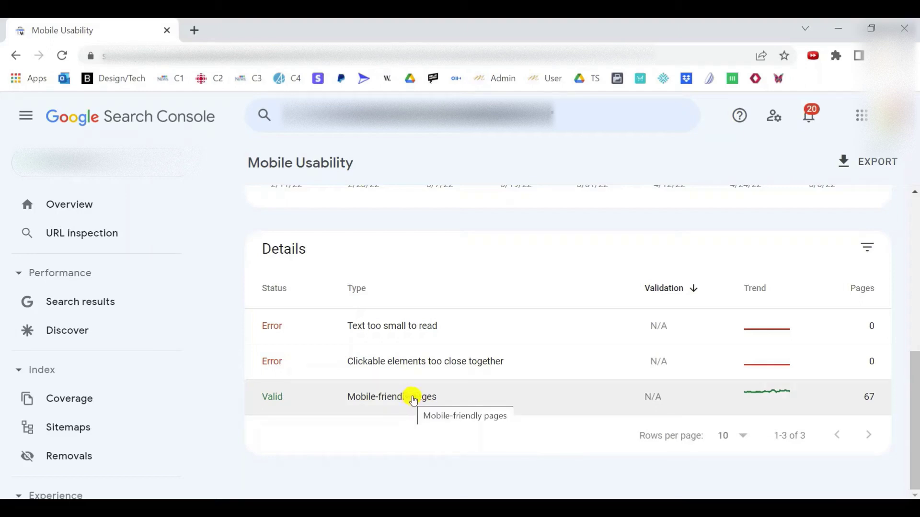
Open the Mobile-friendly pages entry and review its chart and example URLs
click(481, 397)
scroll(460, 347, down, 4)
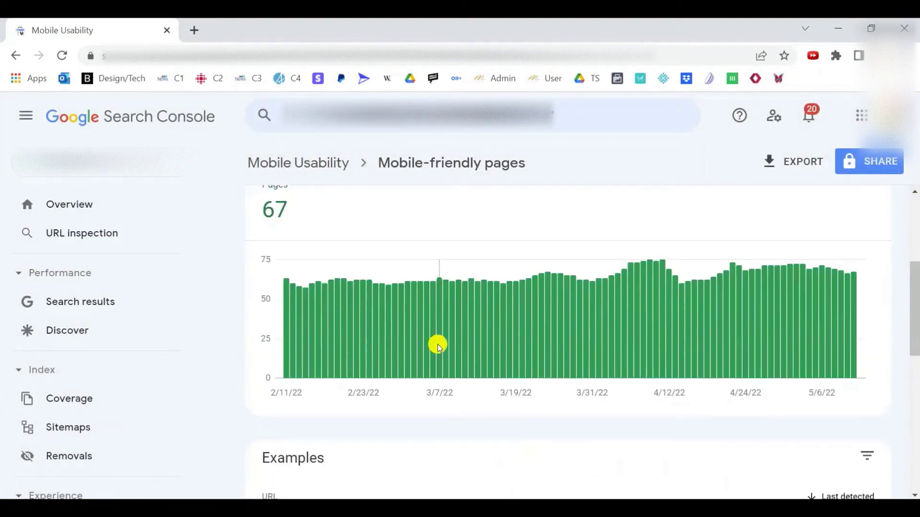
scroll(437, 344, down, 4)
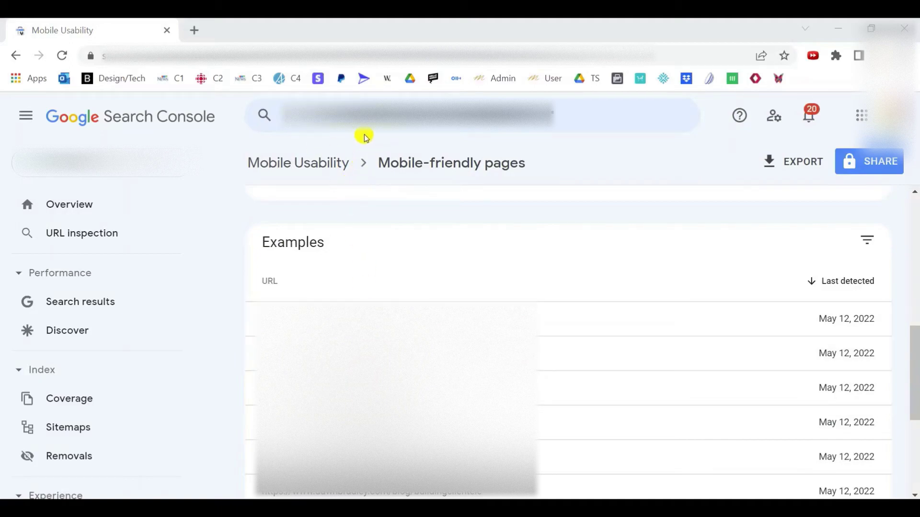
Open search.google.com/test/mobile-friendly in a new tab and run the Mobile-Friendly Test on seo-frank.com
click(194, 30)
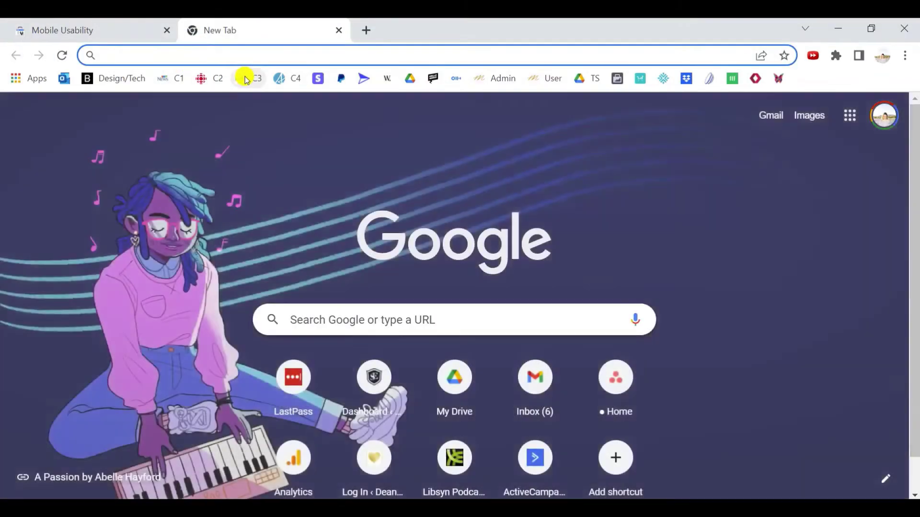
text(https://search.google.com/test/mobile-friendly)
key(Return)
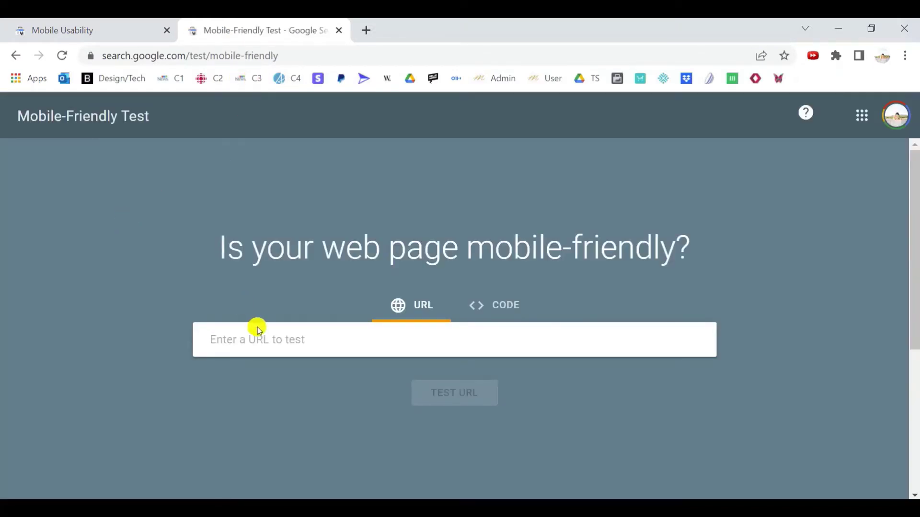
click(265, 340)
text(seo-fr)
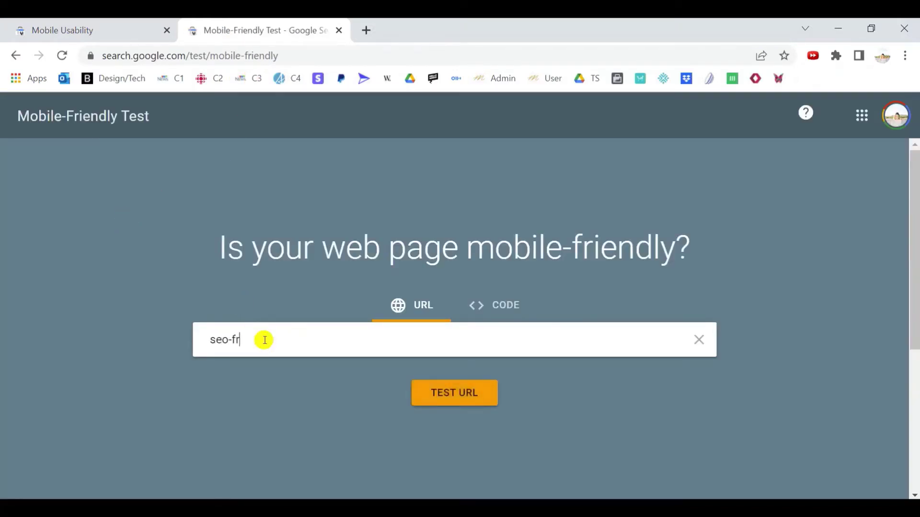
text(ank.com)
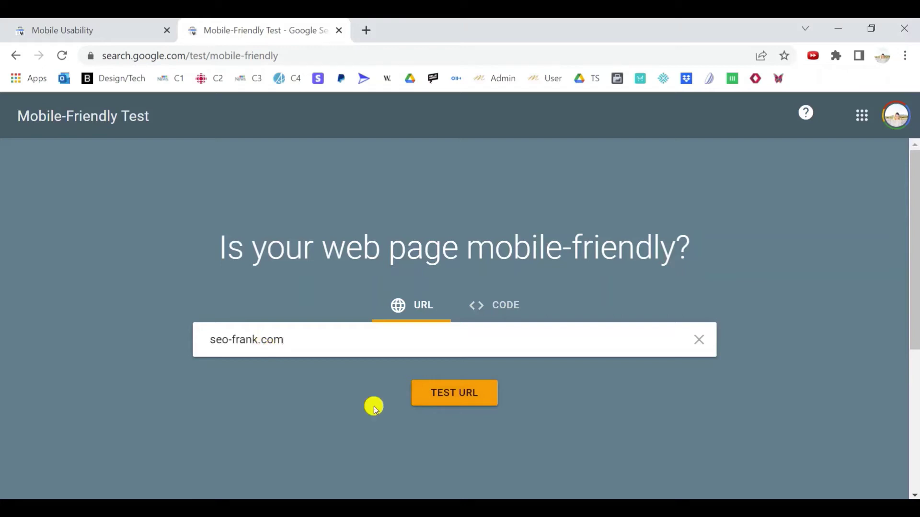
click(464, 398)
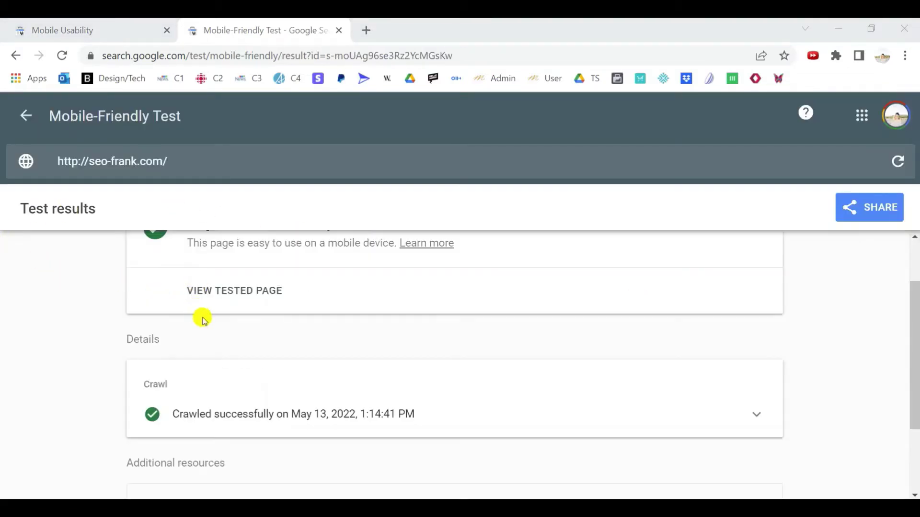
Review the mobile-friendly test results for seo-frank.com and expand the crawl details
scroll(201, 316, up, 2)
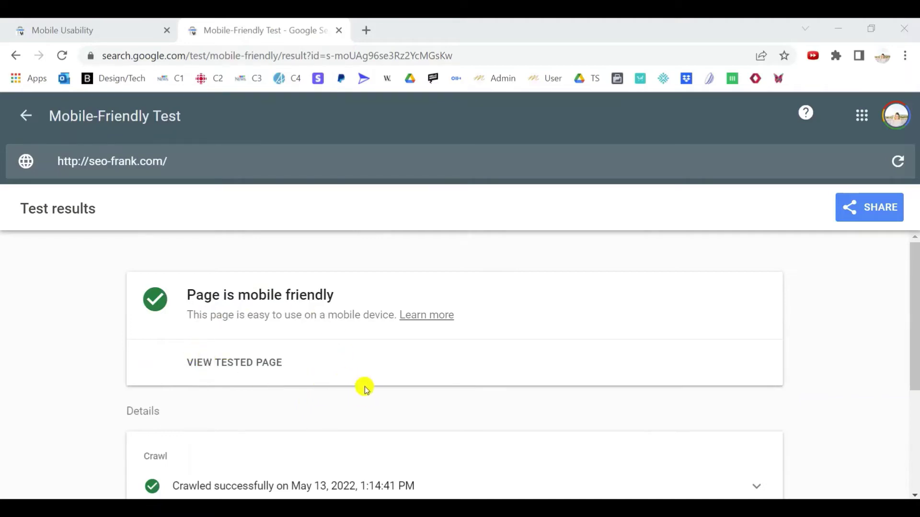
scroll(367, 386, down, 2)
click(756, 415)
scroll(579, 361, down, 4)
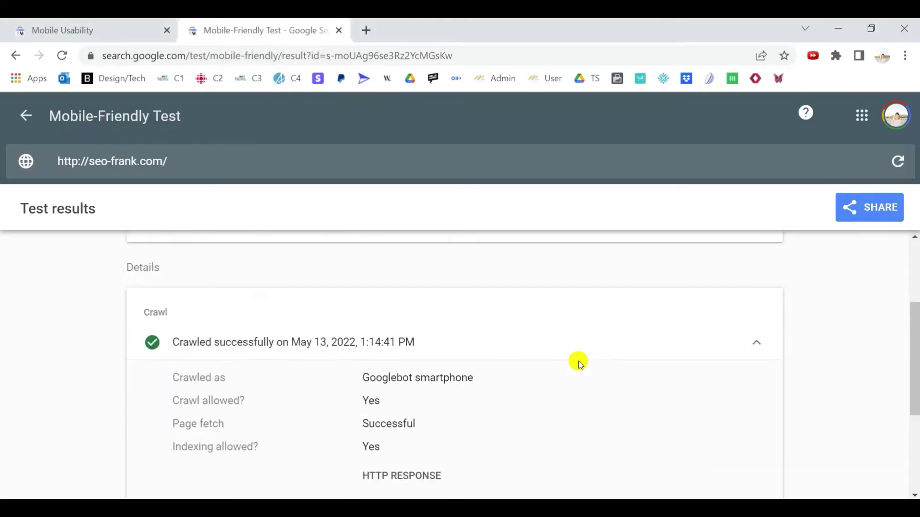
scroll(294, 404, down, 3)
scroll(295, 406, up, 7)
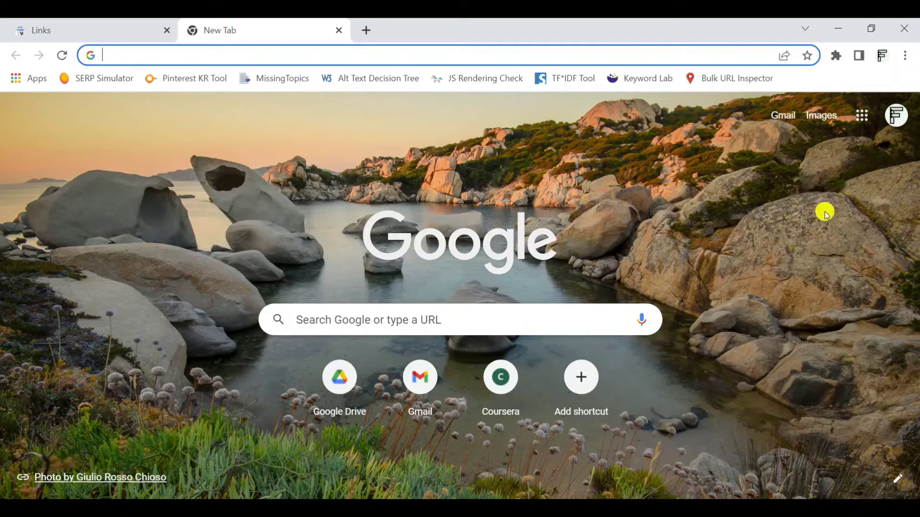
Load the seo-frank.com homepage and highlight https in its full address to check the site's protocol
click(305, 52)
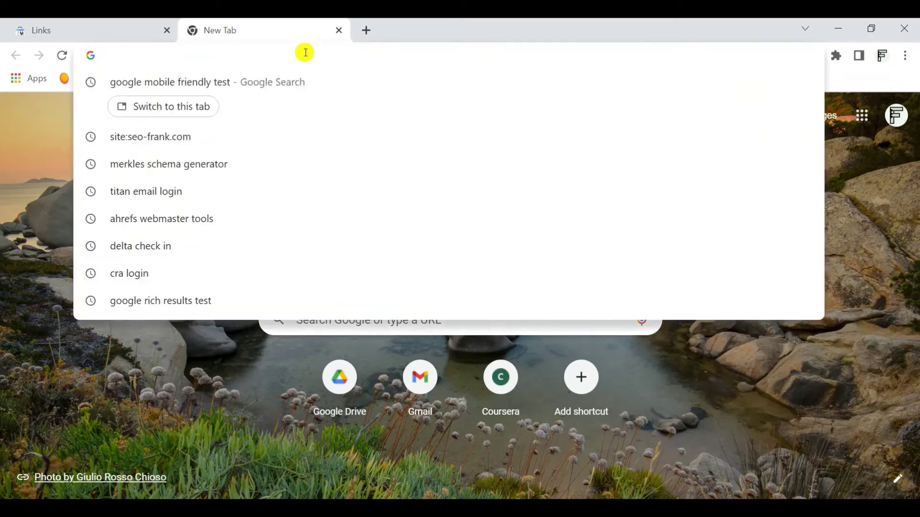
text(seo-frank.com)
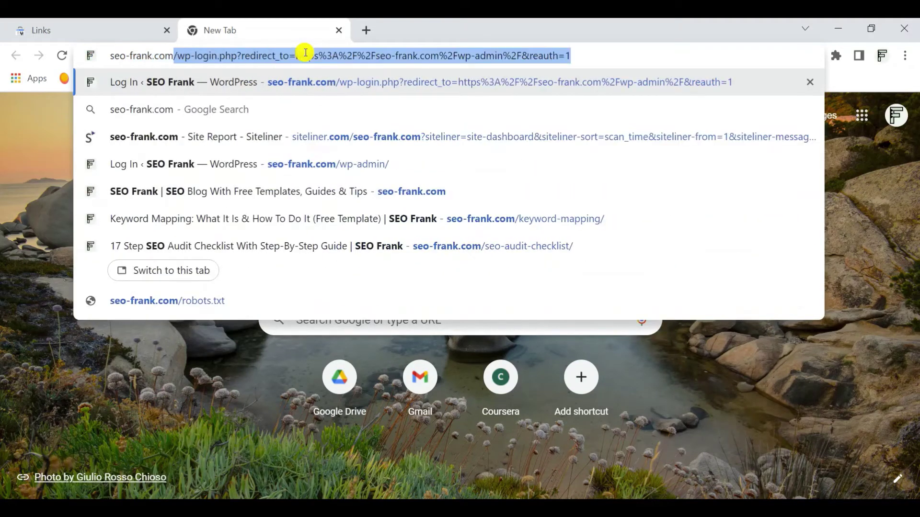
key(Delete)
key(Return)
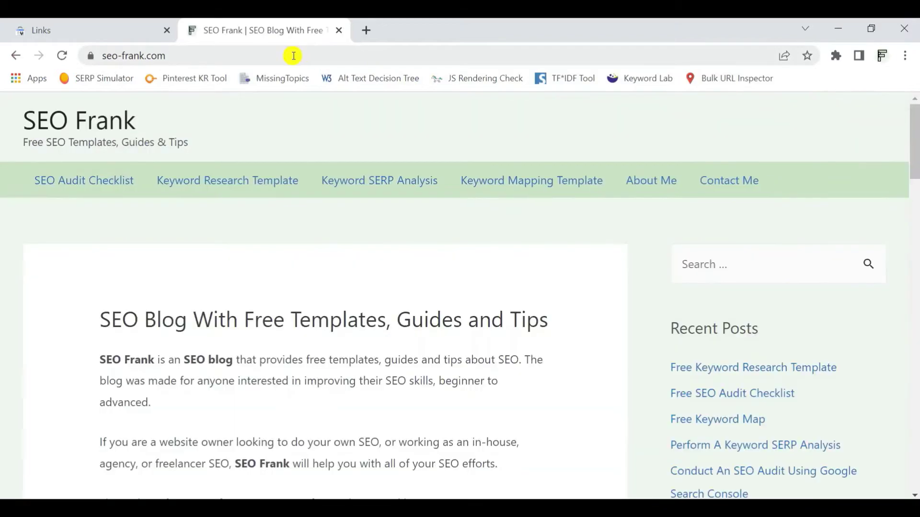
click(137, 54)
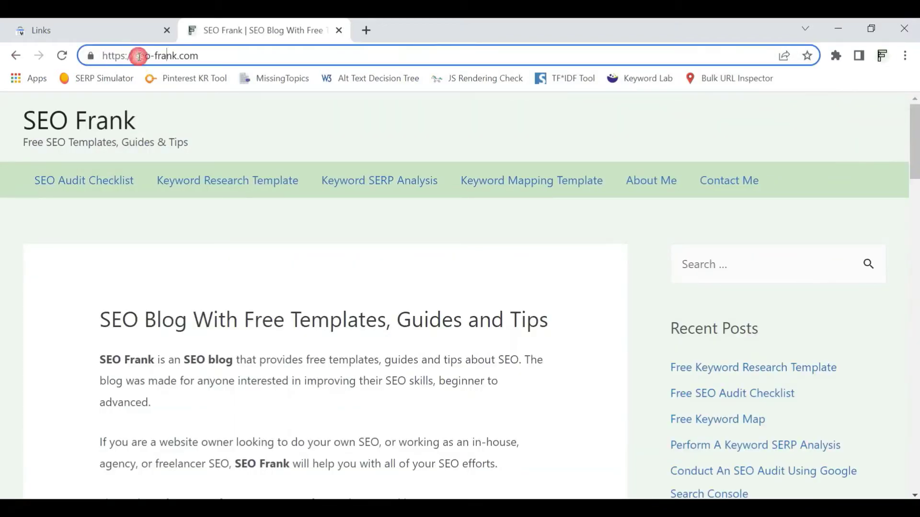
click(120, 59)
double_click(123, 56)
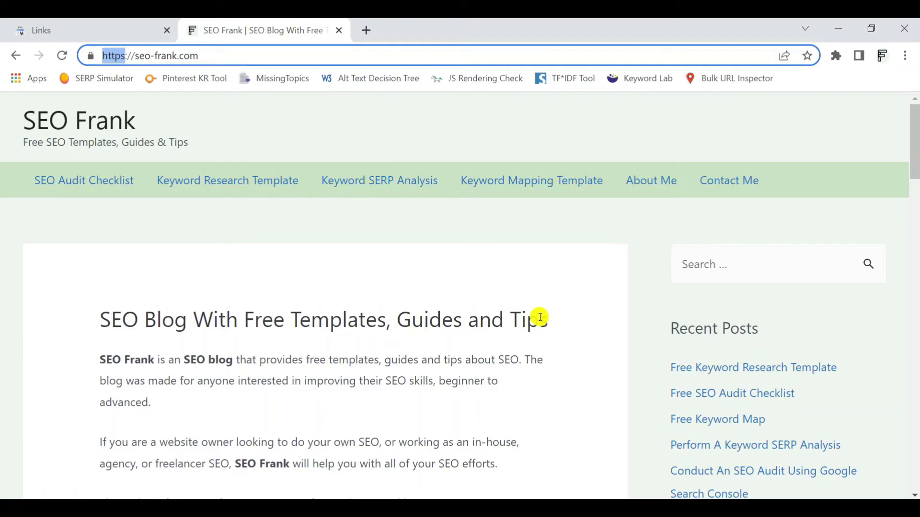
Look through the seo-frank.com homepage, open the Keyword Research Template page and skim its content
scroll(539, 309, down, 10)
scroll(541, 309, down, 8)
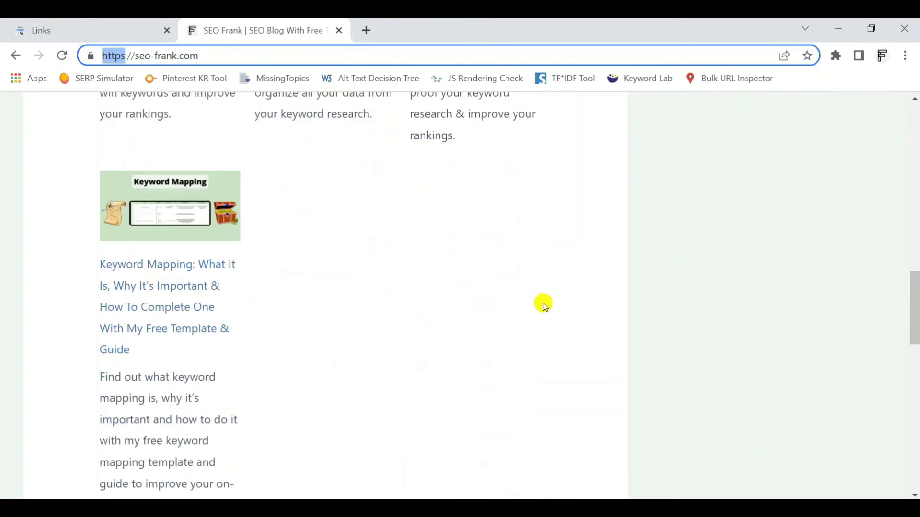
scroll(542, 301, up, 20)
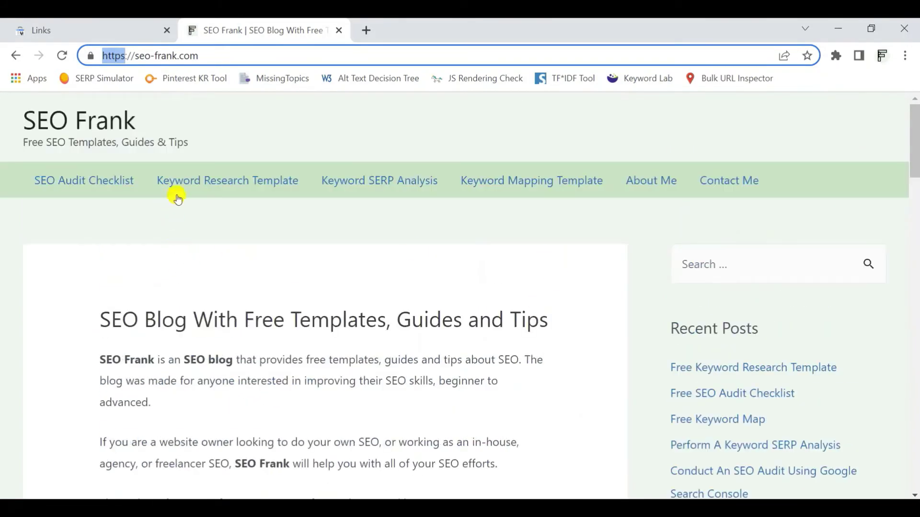
click(206, 181)
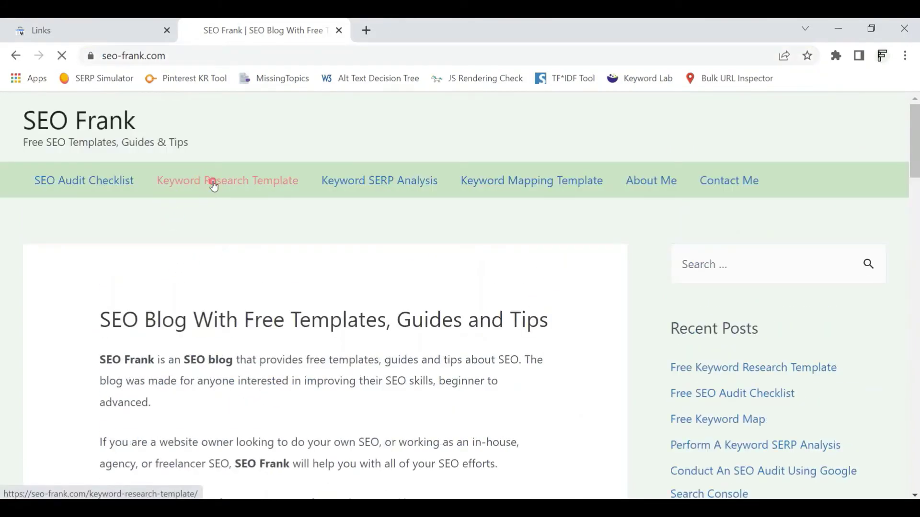
scroll(391, 280, down, 5)
scroll(391, 283, down, 15)
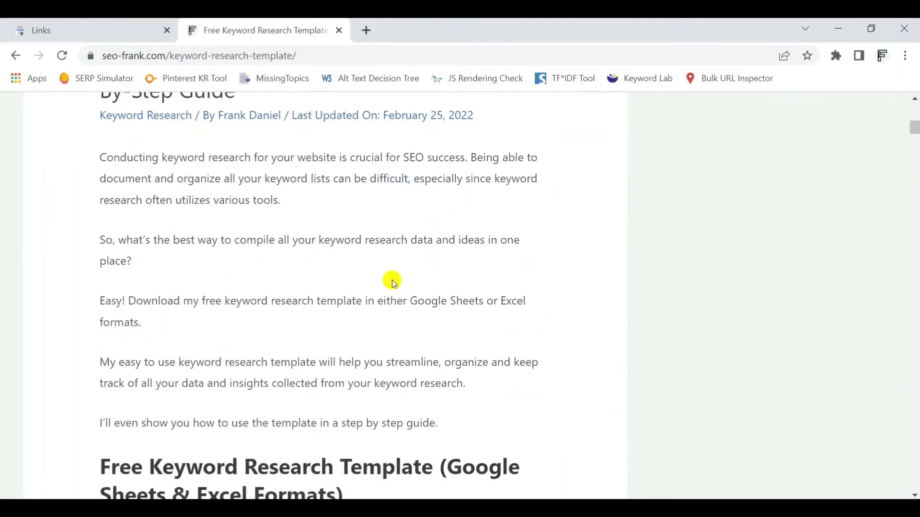
scroll(392, 283, up, 10)
scroll(392, 283, up, 10)
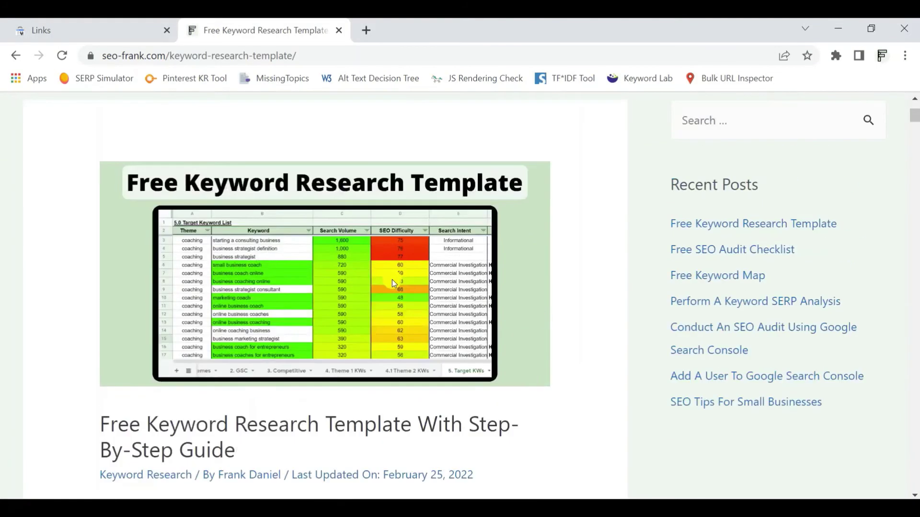
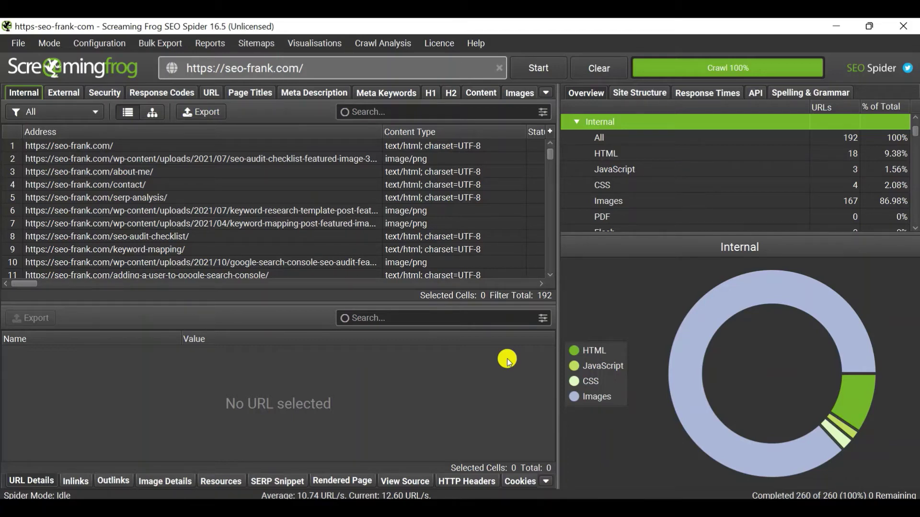
Switch to Screaming Frog and inspect the URL details of the seo-audit-checklist and keyword-mapping pages
click(173, 237)
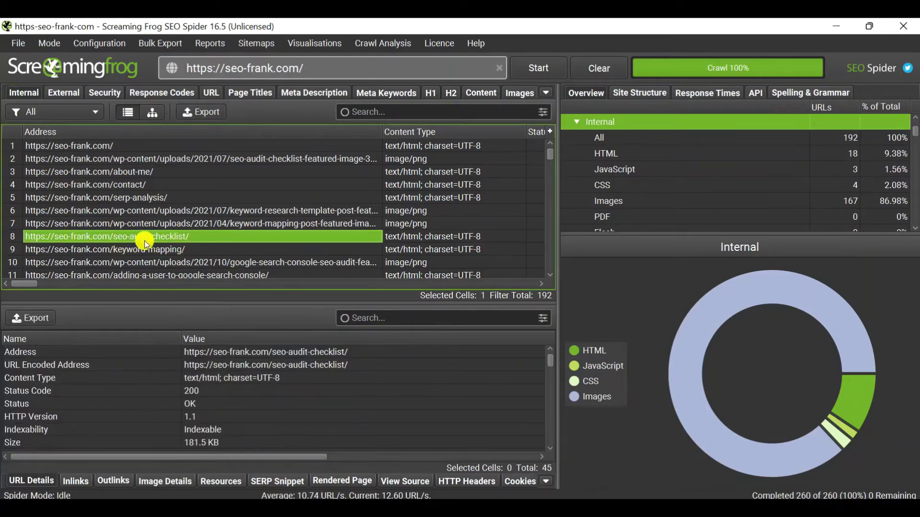
click(176, 252)
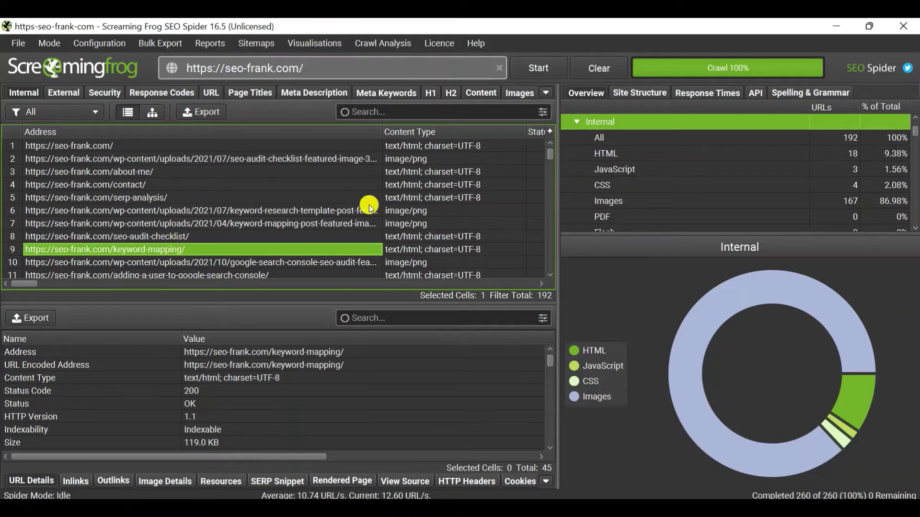
mouse_move(592, 402)
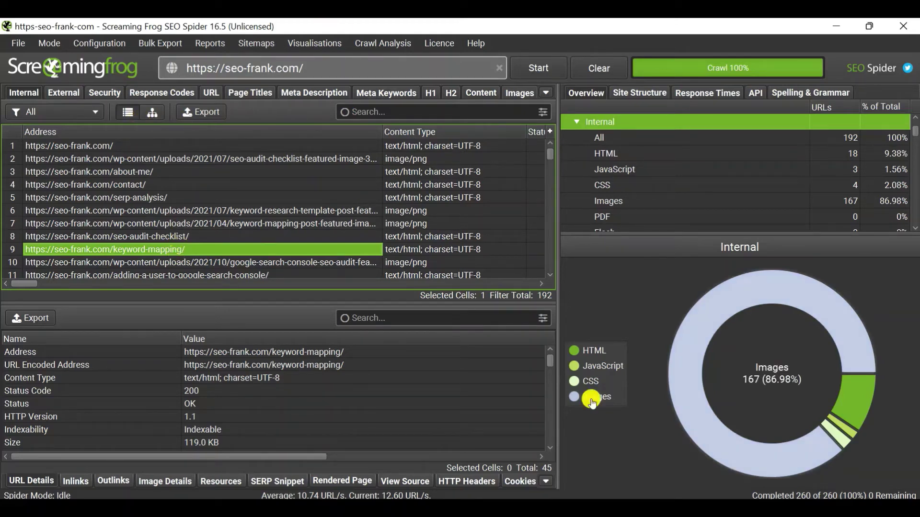
Open the URL report, check its filter options and examine the URL issue categories in the crawl overview
click(210, 95)
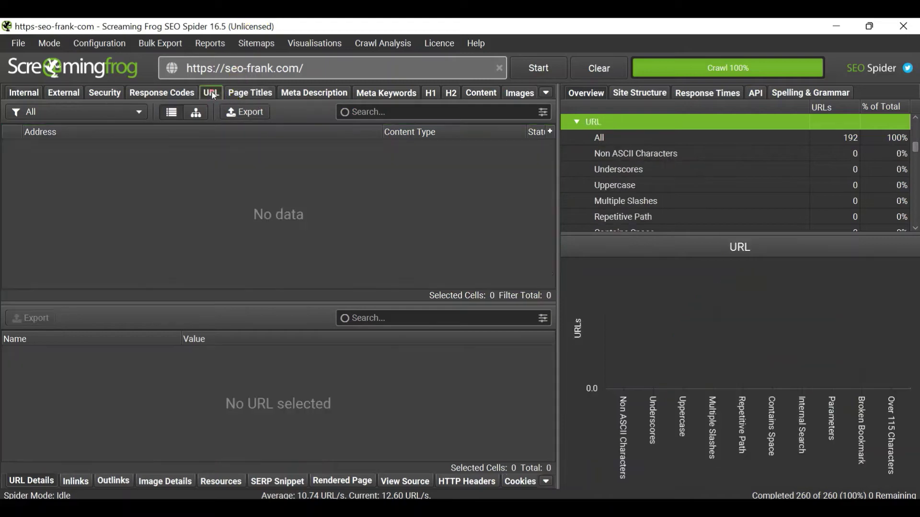
click(113, 110)
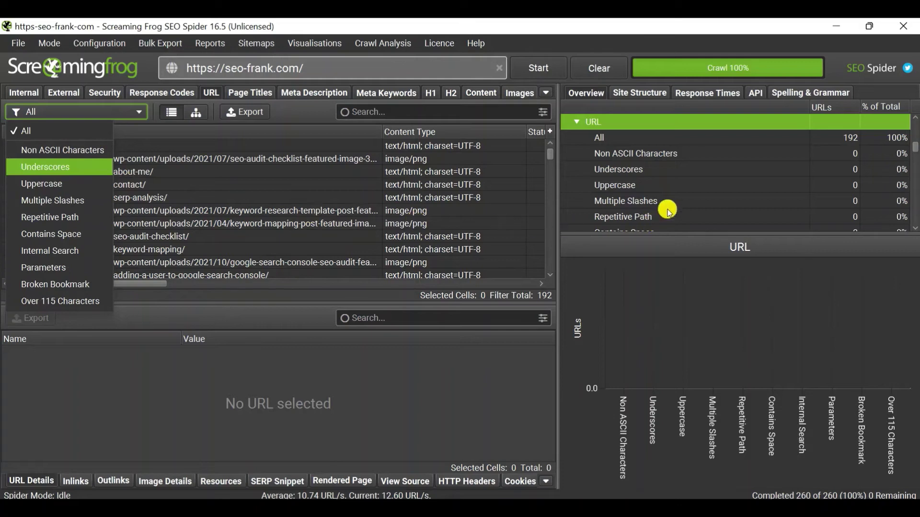
click(605, 140)
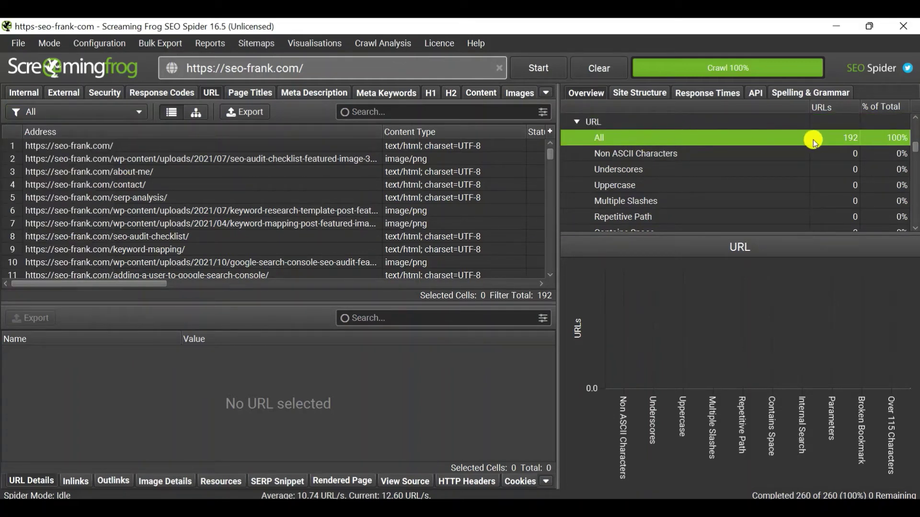
scroll(767, 172, down, 3)
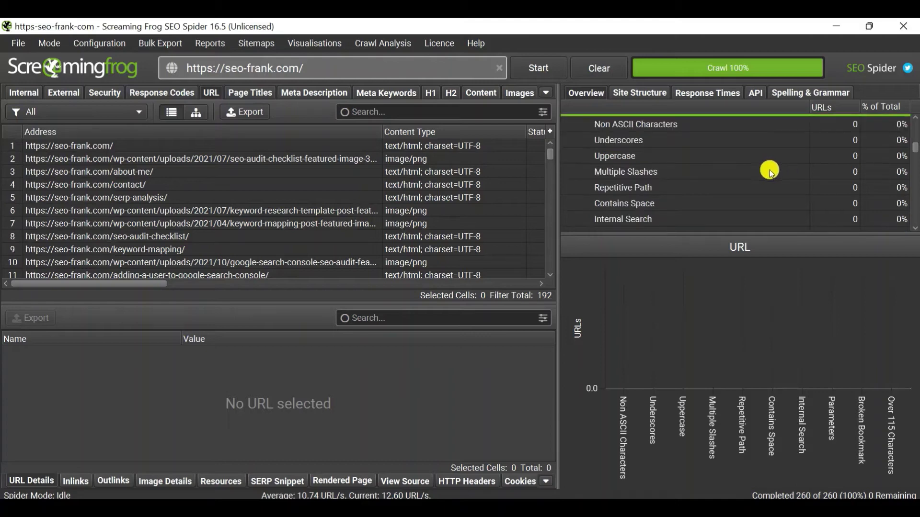
Filter the crawled URLs by non-ASCII characters, uppercase, over 115 characters and broken bookmarks to check for URL issues
scroll(677, 153, up, 3)
click(674, 169)
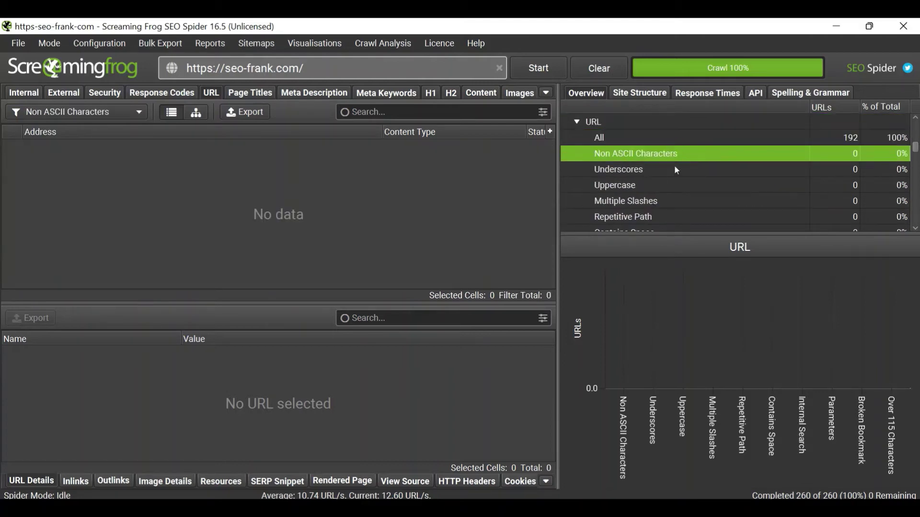
click(669, 185)
scroll(668, 185, down, 3)
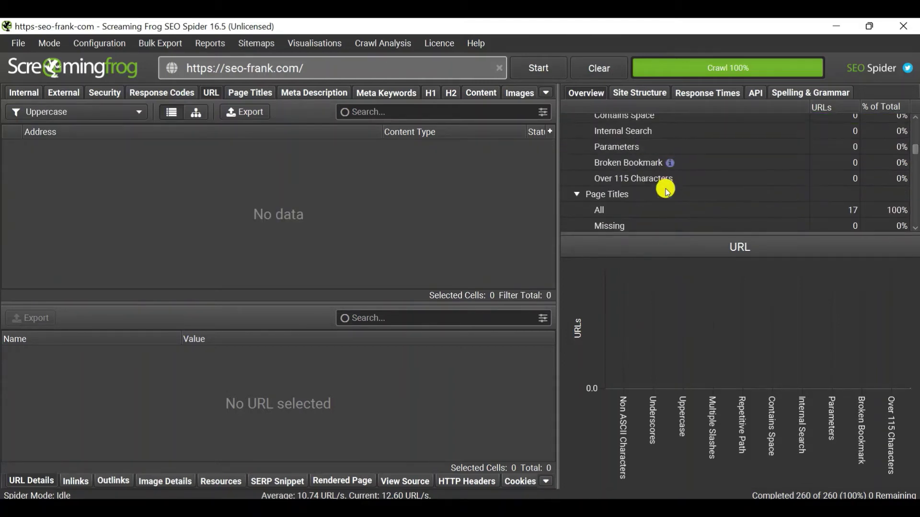
click(664, 180)
click(650, 164)
scroll(652, 164, up, 3)
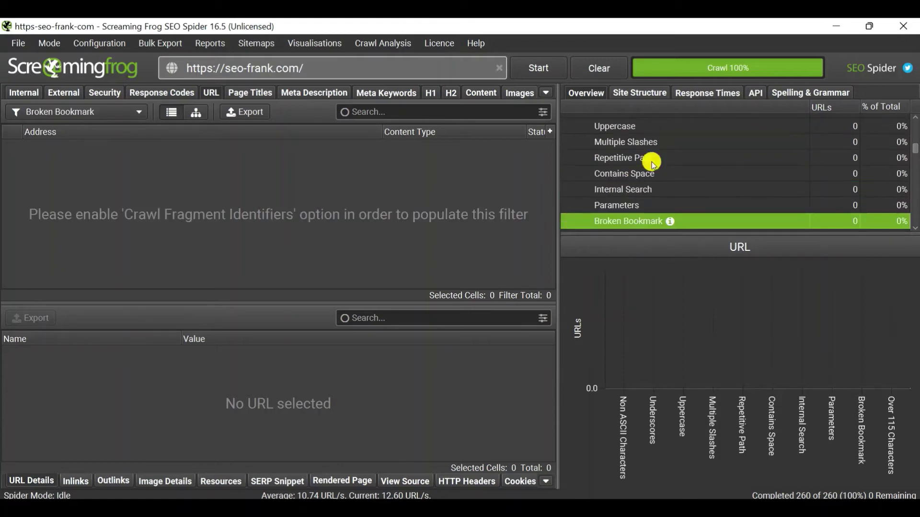
scroll(641, 173, down, 3)
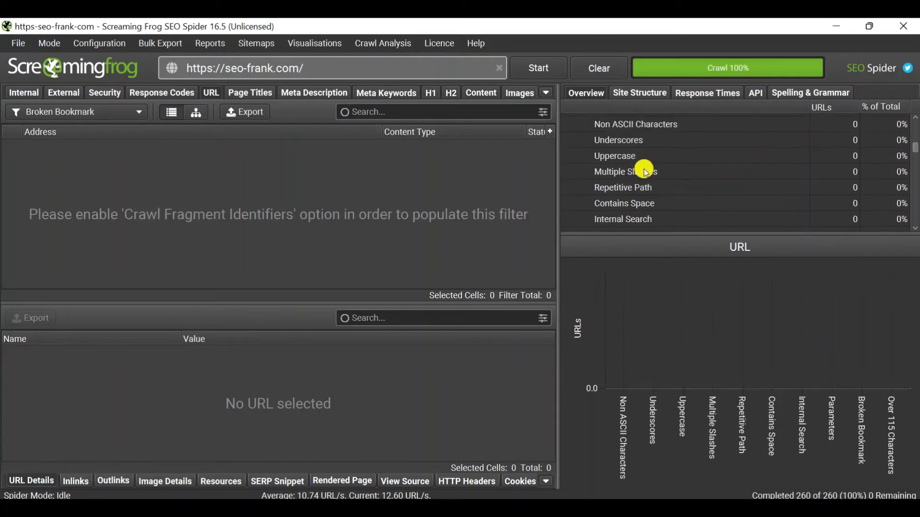
Check the URL report for internal search, spaces, repetitive paths, multiple slashes and uppercase issues
click(640, 205)
click(639, 190)
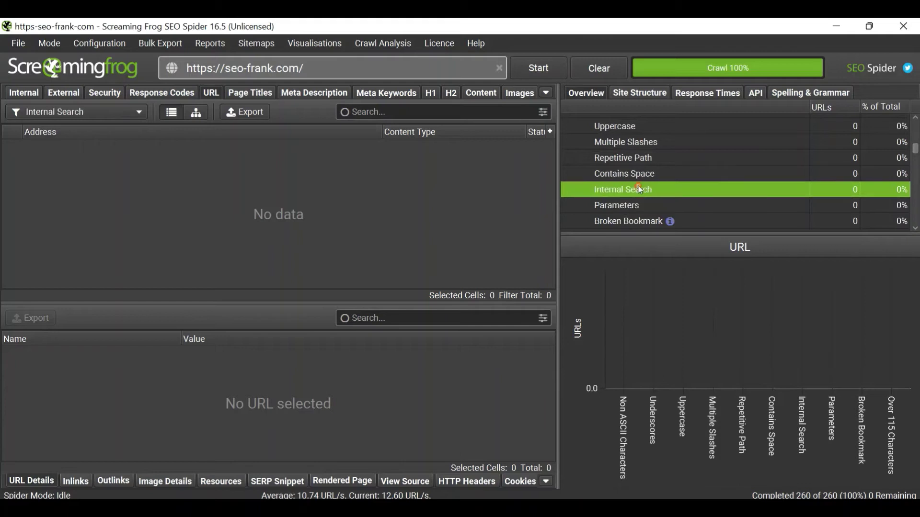
click(637, 174)
click(637, 158)
click(637, 142)
click(637, 126)
scroll(634, 129, up, 3)
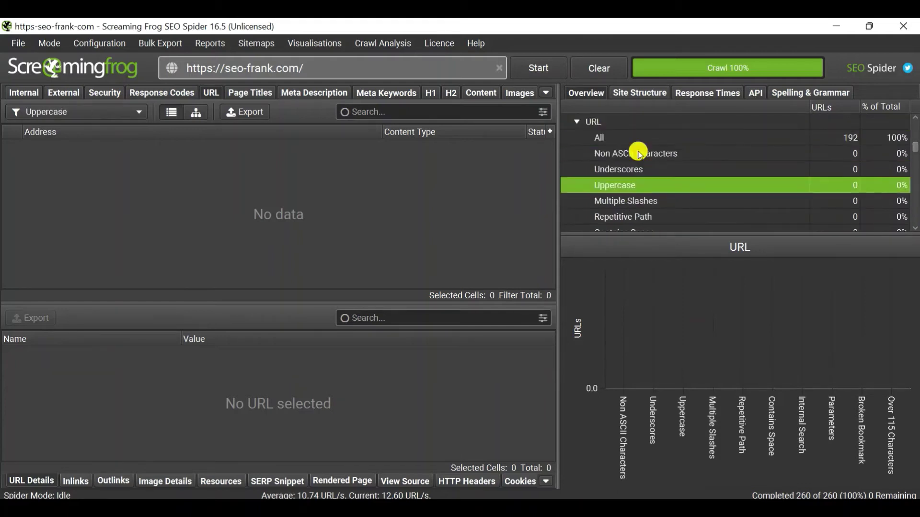
Go through the URL issue filters again in order, from Non ASCII Characters and Underscores to Contains Space and Internal Search
click(641, 154)
click(632, 168)
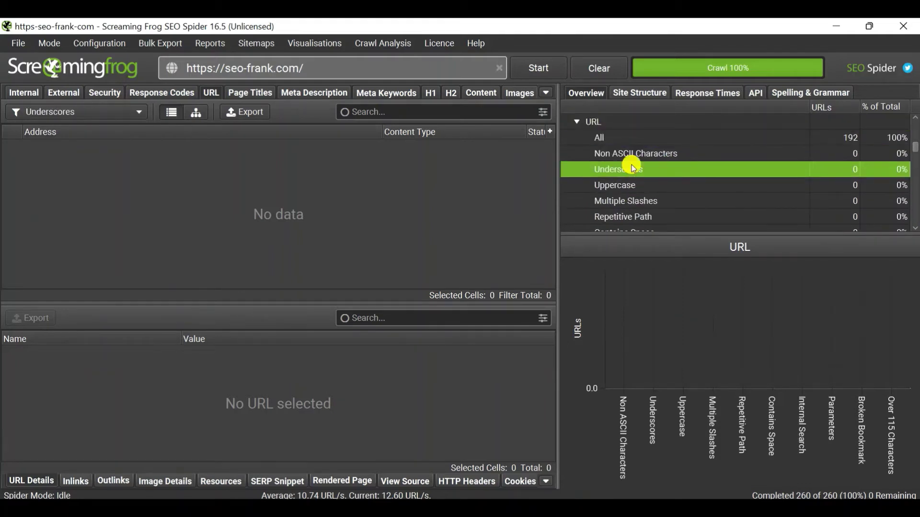
click(634, 153)
click(634, 170)
click(636, 184)
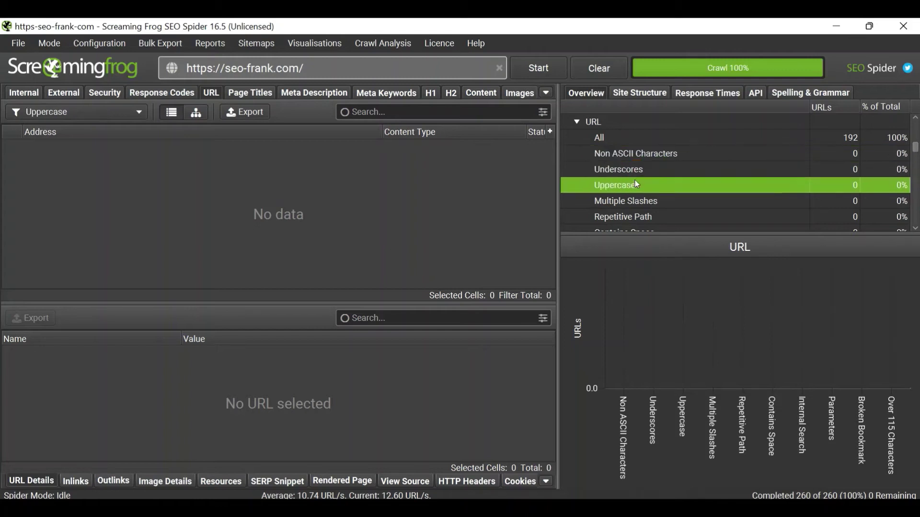
click(627, 201)
scroll(644, 189, down, 1)
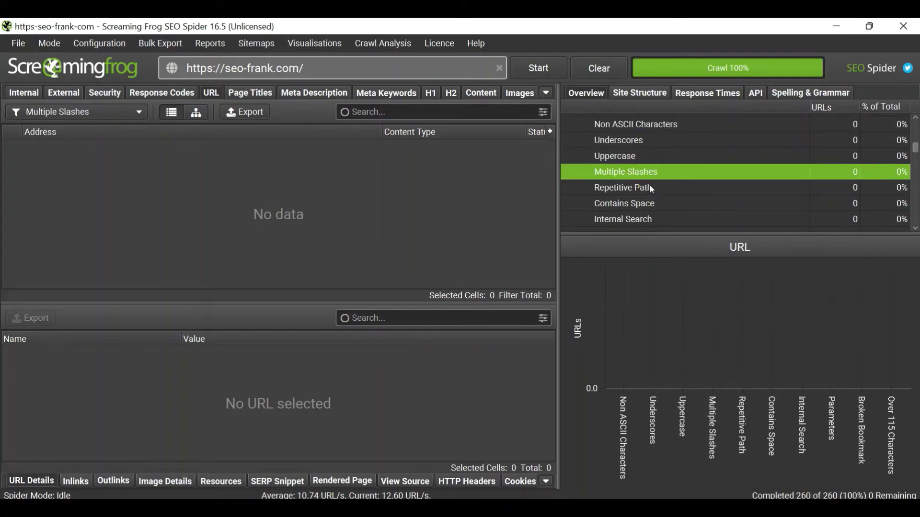
click(644, 192)
click(640, 203)
click(637, 218)
click(626, 139)
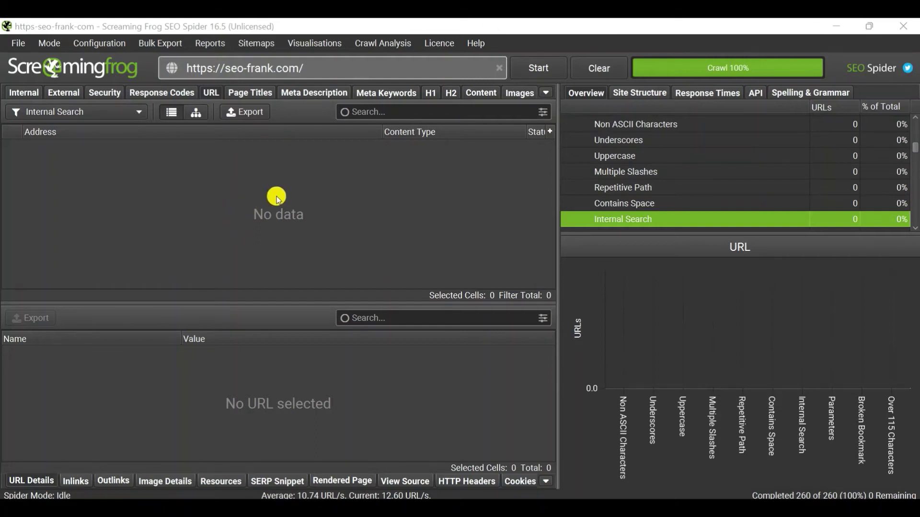
View the Page Titles and Meta Description reports and examine the filter options available for page titles
click(261, 93)
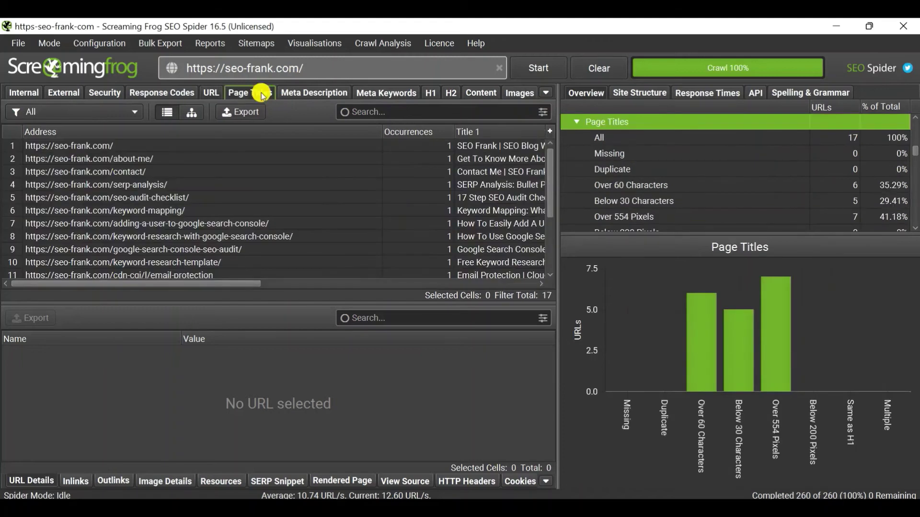
click(317, 93)
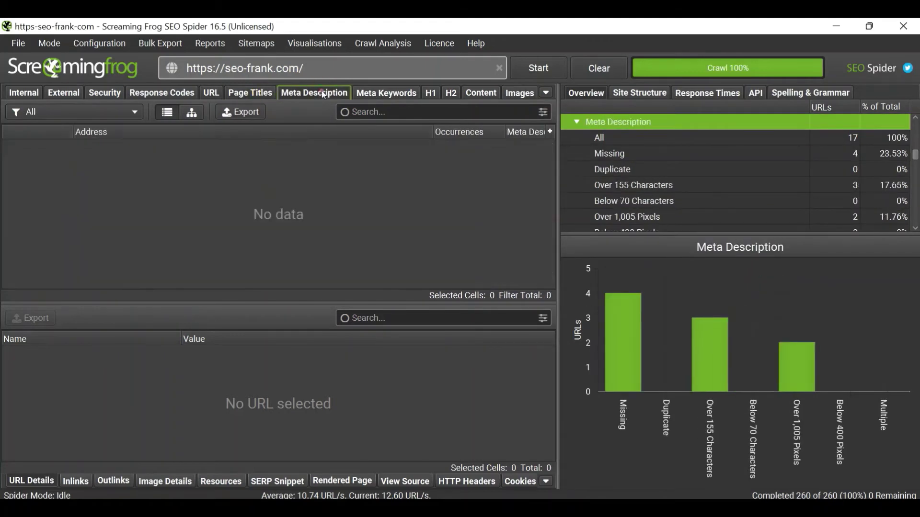
click(259, 94)
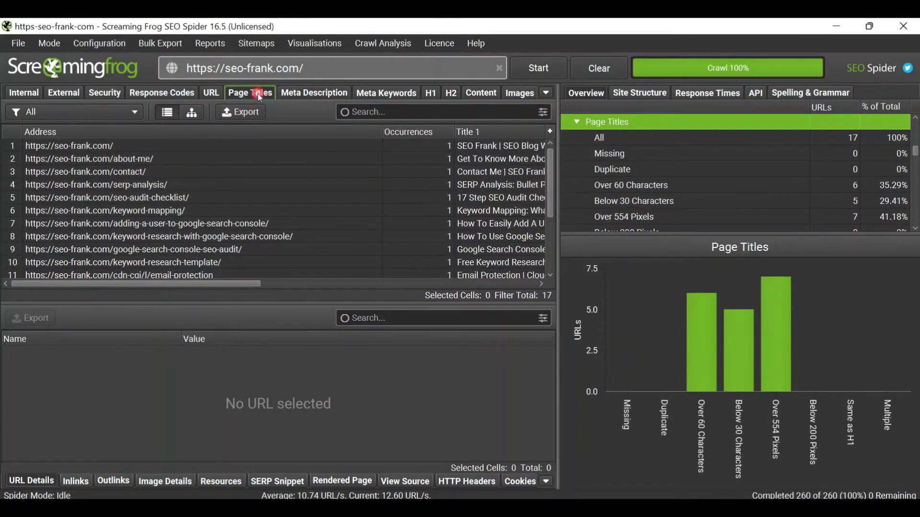
click(109, 113)
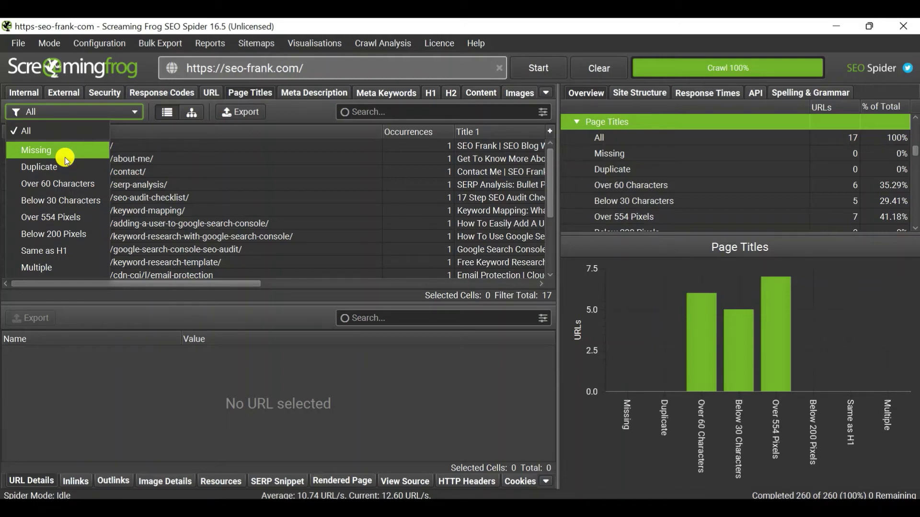
Compare the Meta Description and Page Titles reports, checking the filter options such as Missing and Duplicate
click(328, 94)
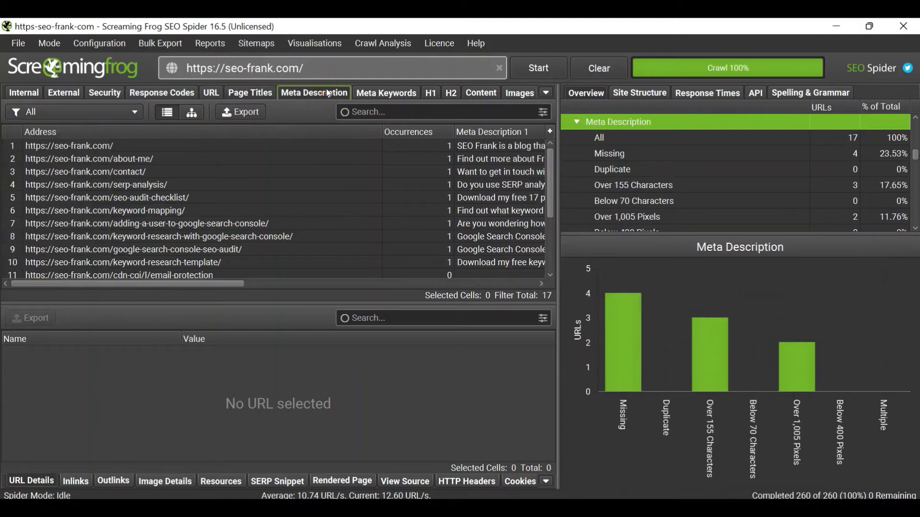
click(75, 109)
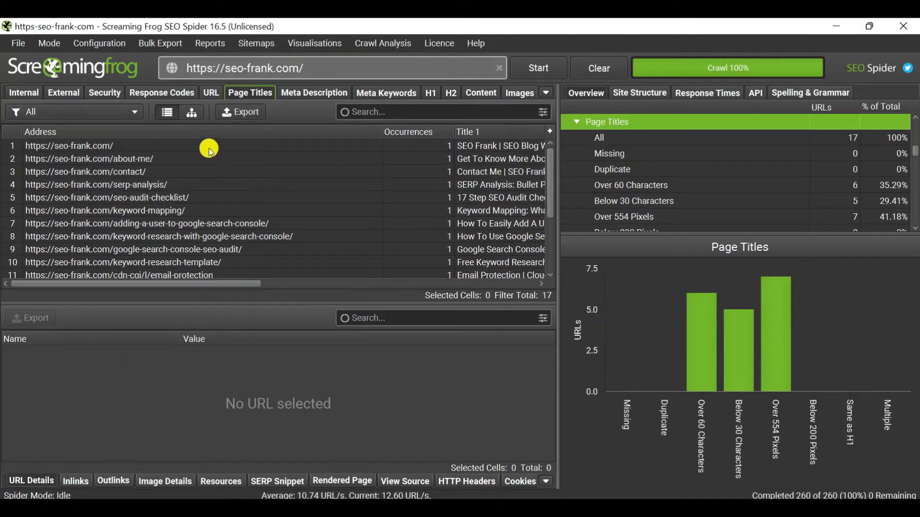
click(95, 115)
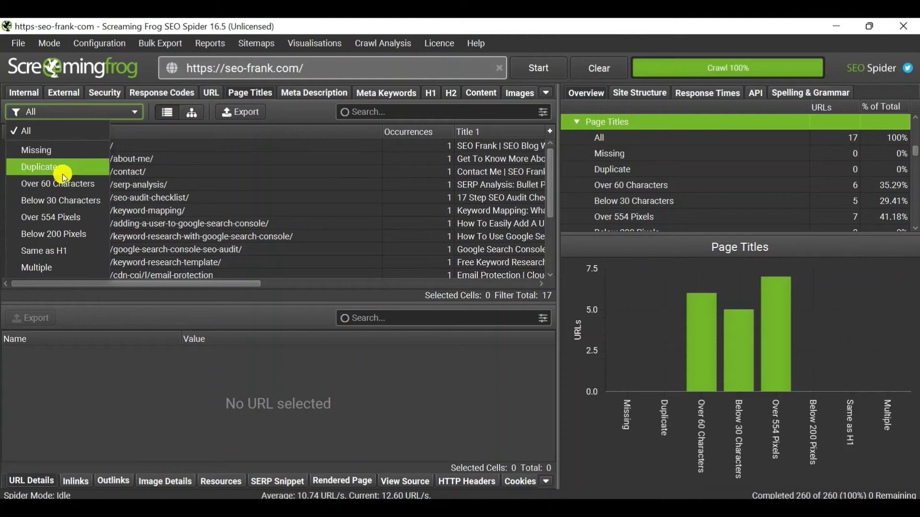
click(297, 93)
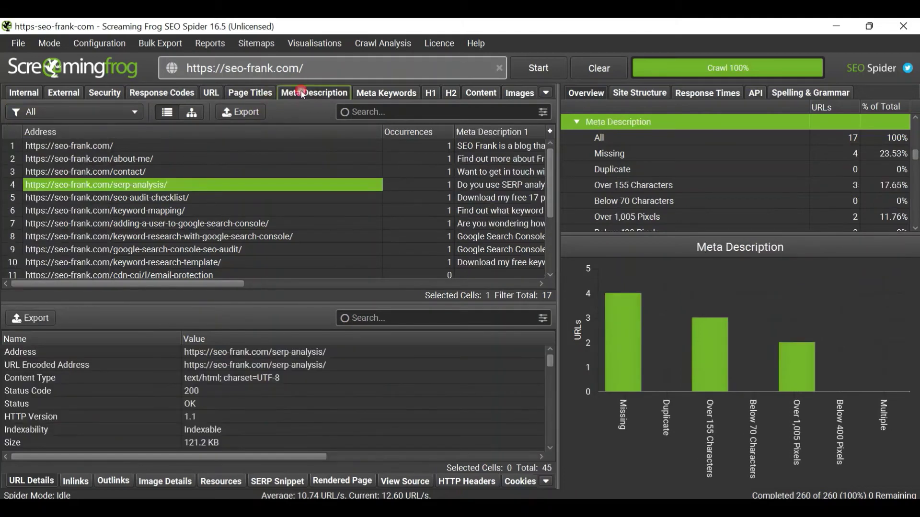
click(99, 121)
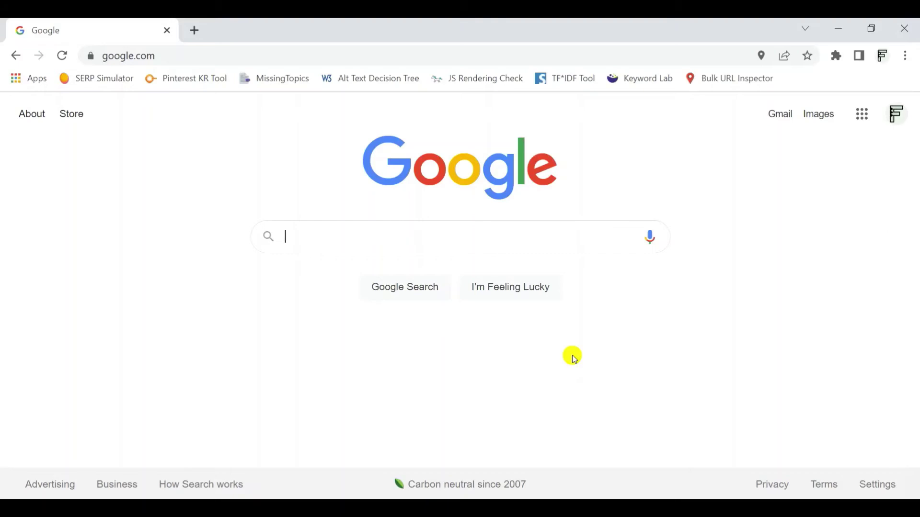
Switch to the browser and load the seo-frank.com homepage
click(184, 57)
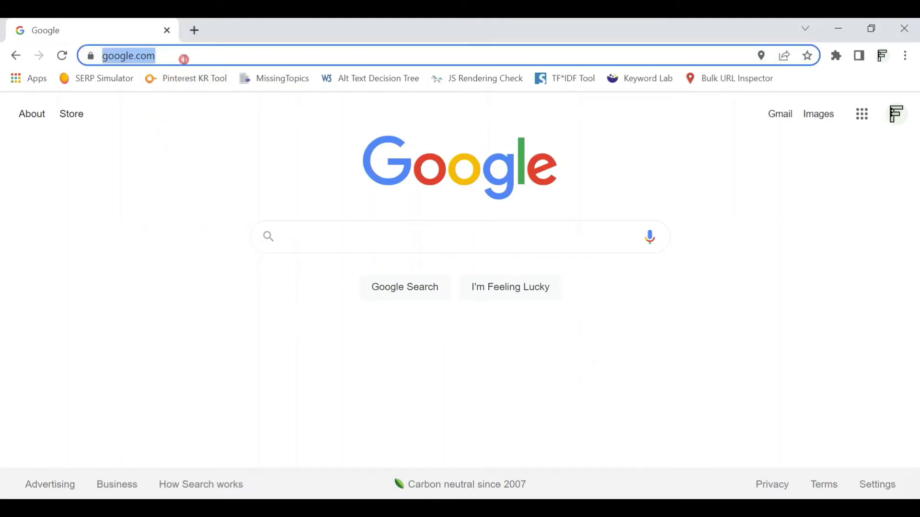
text(seo-frank)
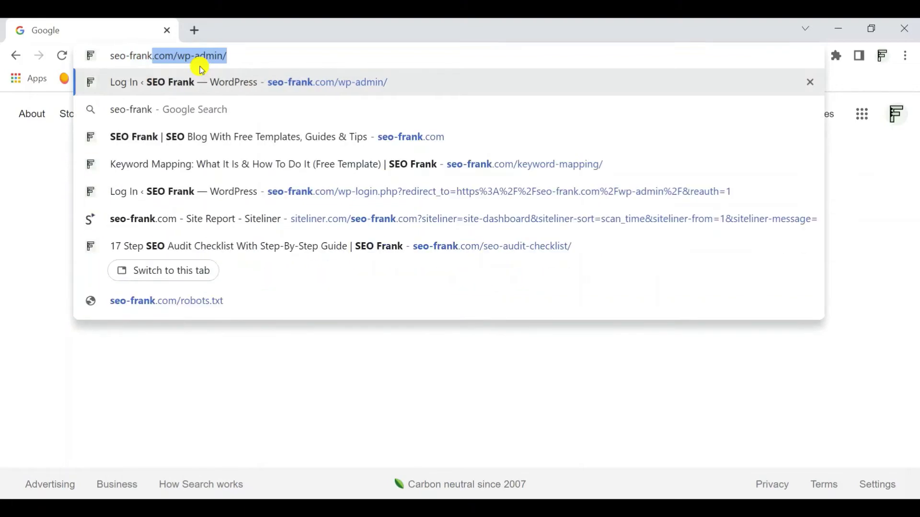
text(.com)
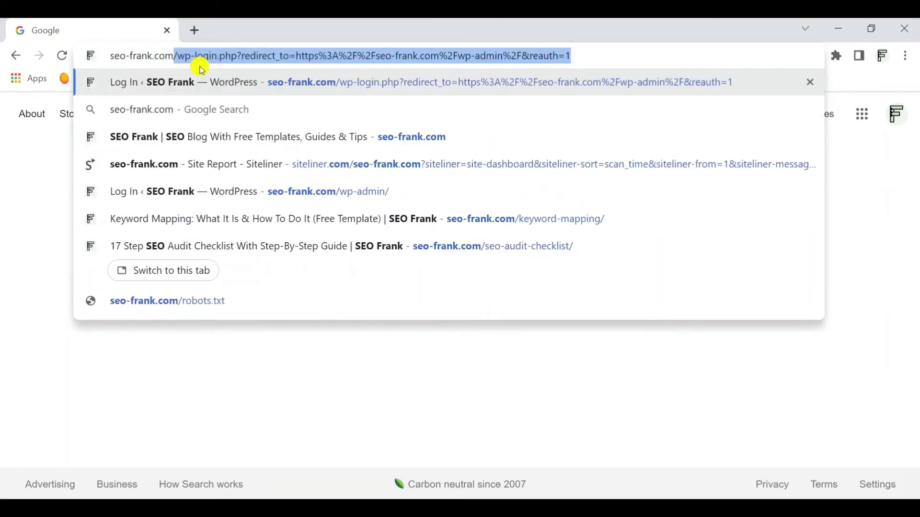
key(Delete)
key(Return)
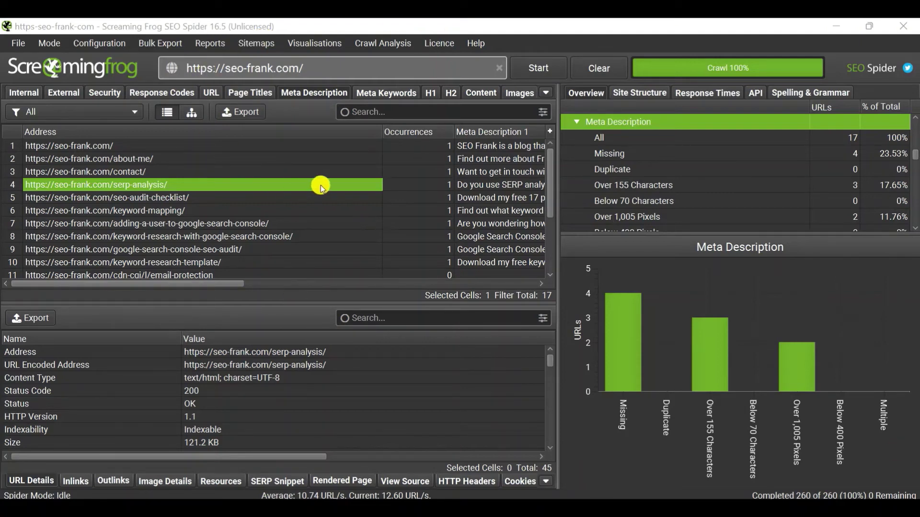
Switch to Screaming Frog and examine the H1 report, including H1 texts, lengths and second H1s of the crawled pages
click(430, 92)
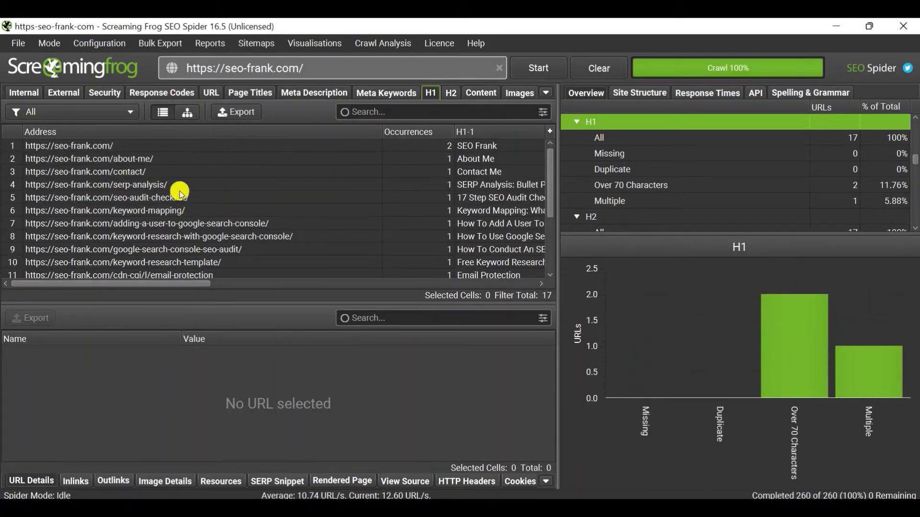
drag(158, 283, 269, 286)
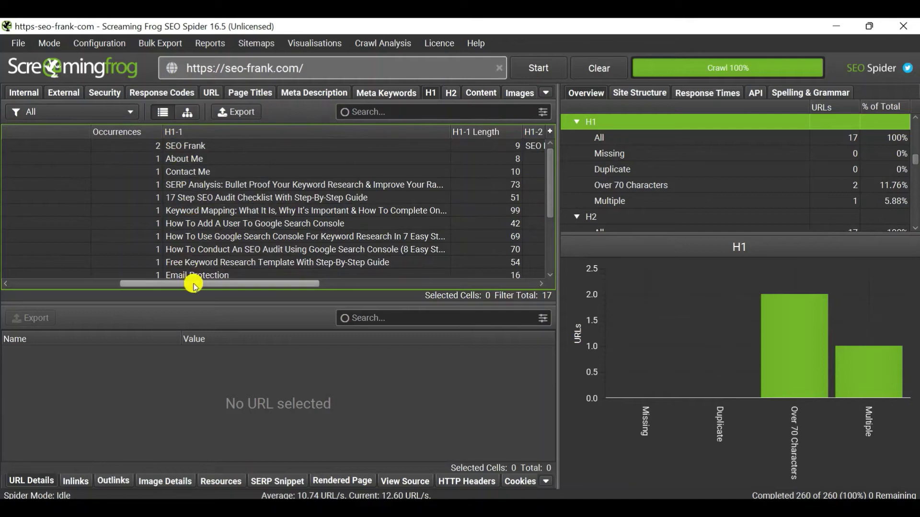
drag(191, 283, 301, 291)
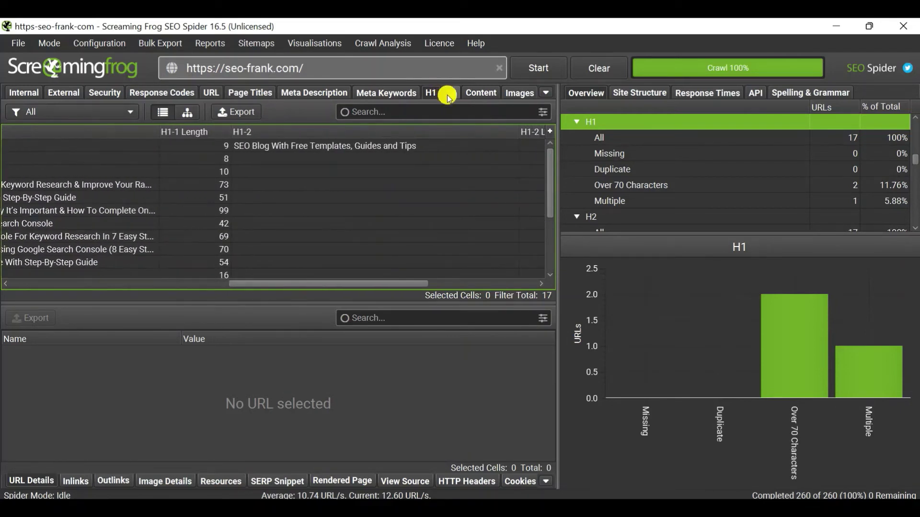
Examine the H2-1 and H2-2 headings of the crawled pages and compare the H2 report with the H1 report
click(449, 93)
drag(134, 286, 282, 280)
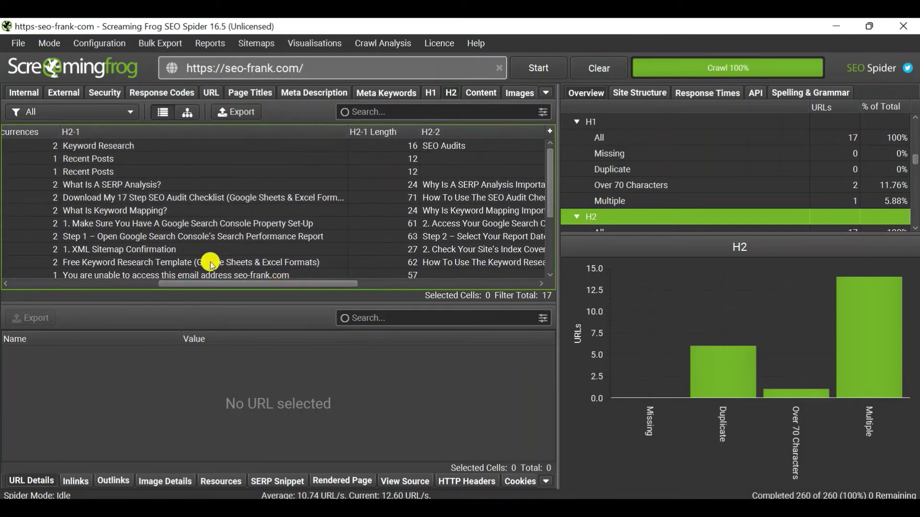
mouse_move(218, 282)
mouse_down()
mouse_move(257, 289)
mouse_move(399, 276)
mouse_move(208, 270)
mouse_move(310, 280)
mouse_move(158, 283)
mouse_move(36, 272)
mouse_move(214, 285)
mouse_move(206, 284)
mouse_up()
click(431, 94)
click(451, 93)
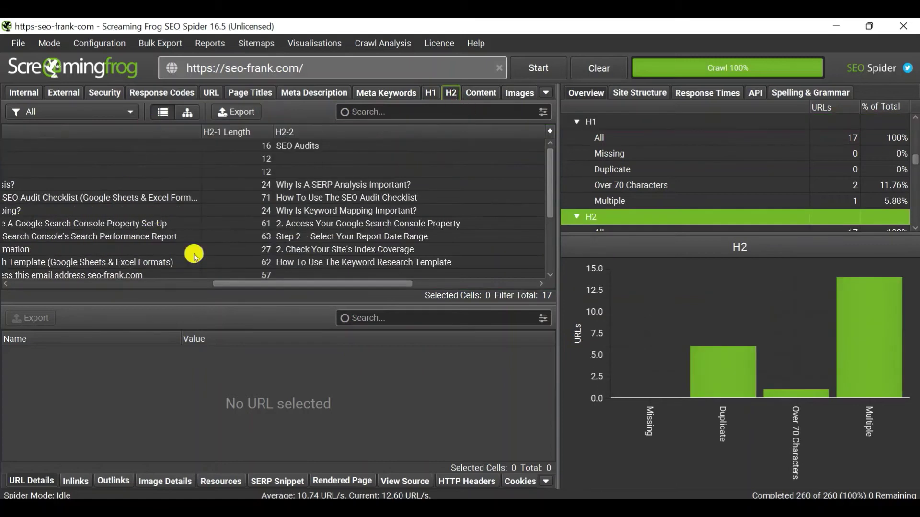
drag(268, 282, 203, 292)
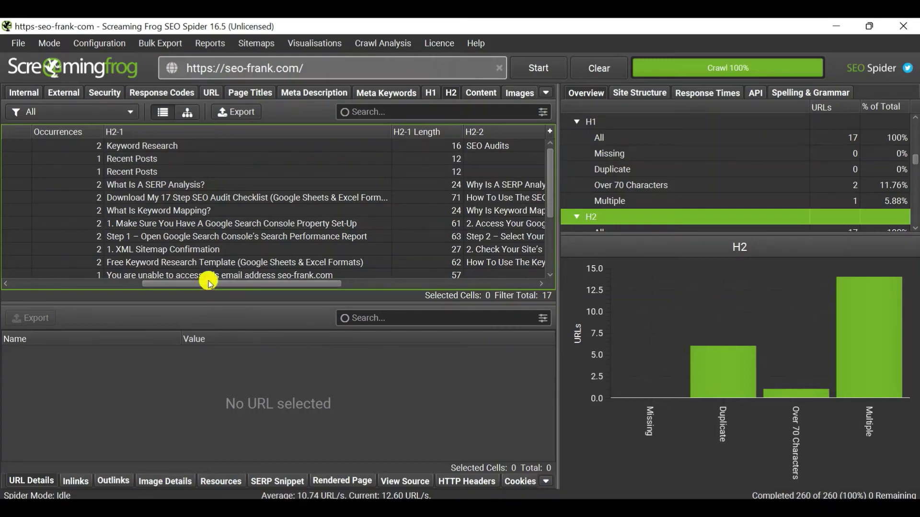
click(430, 94)
click(454, 95)
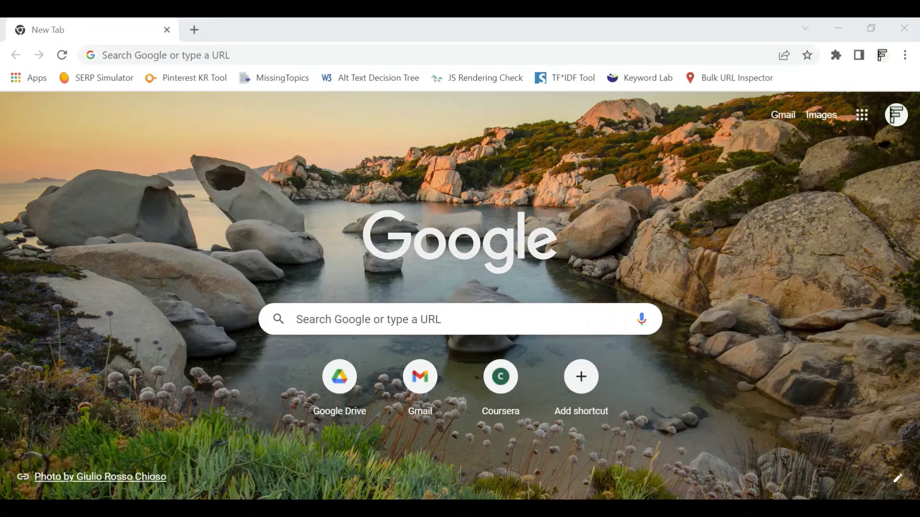
Switch to the browser, search Google for "how to make homemade pizza" and examine the recipe, rating and video results
click(524, 321)
key(Down)
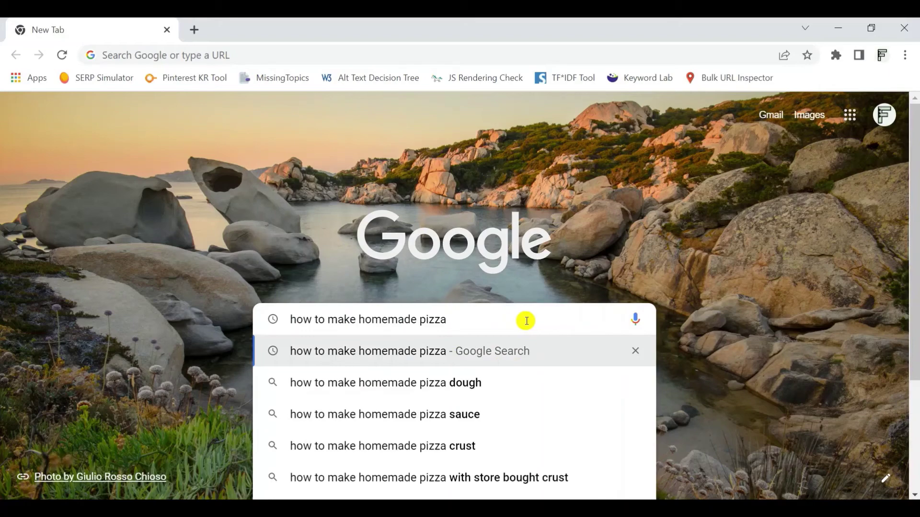
key(Return)
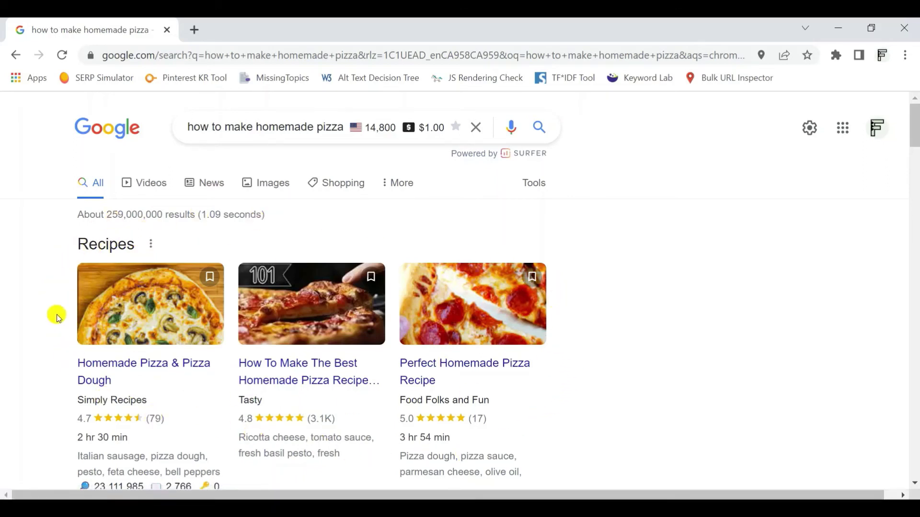
scroll(73, 380, down, 2)
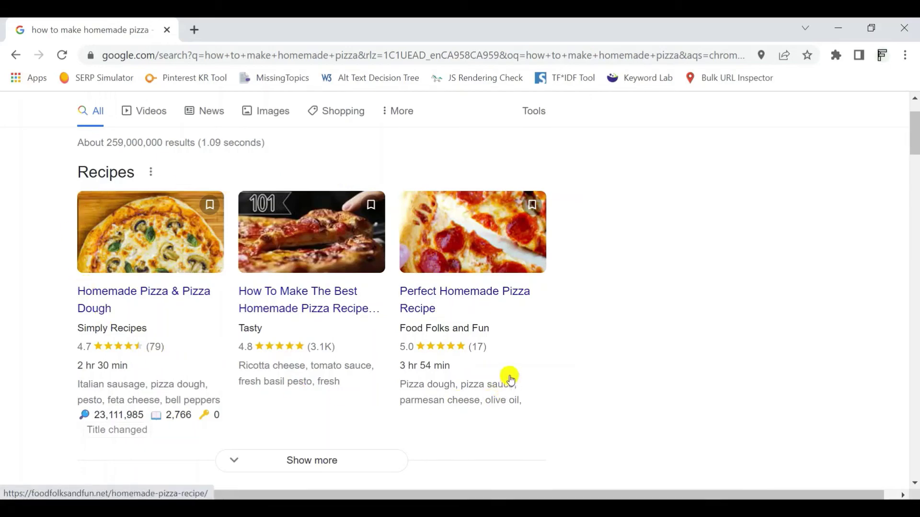
scroll(190, 349, down, 8)
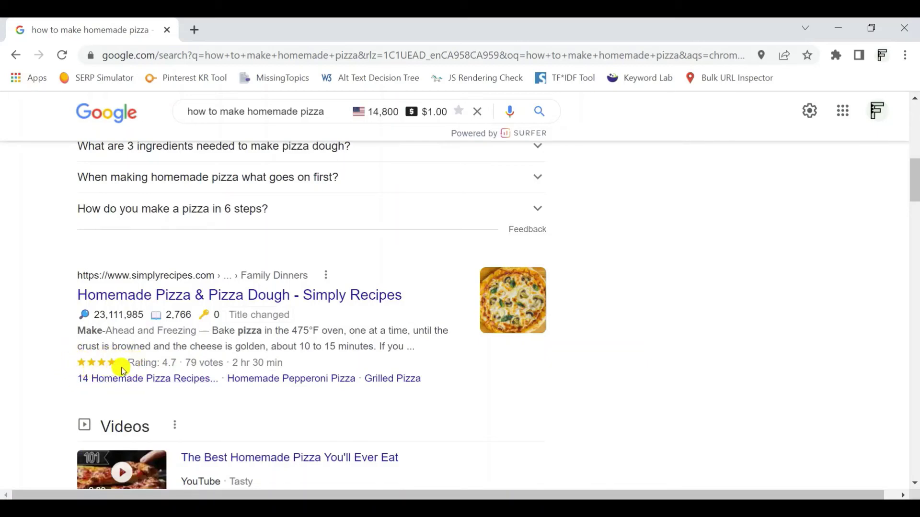
scroll(151, 347, down, 3)
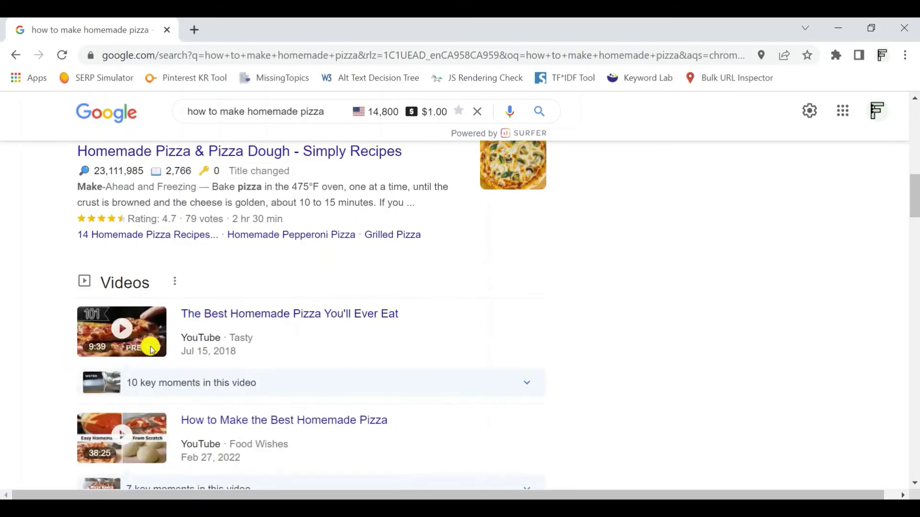
Review the pizza search results back up to the recipe cards with their ratings
scroll(176, 331, up, 2)
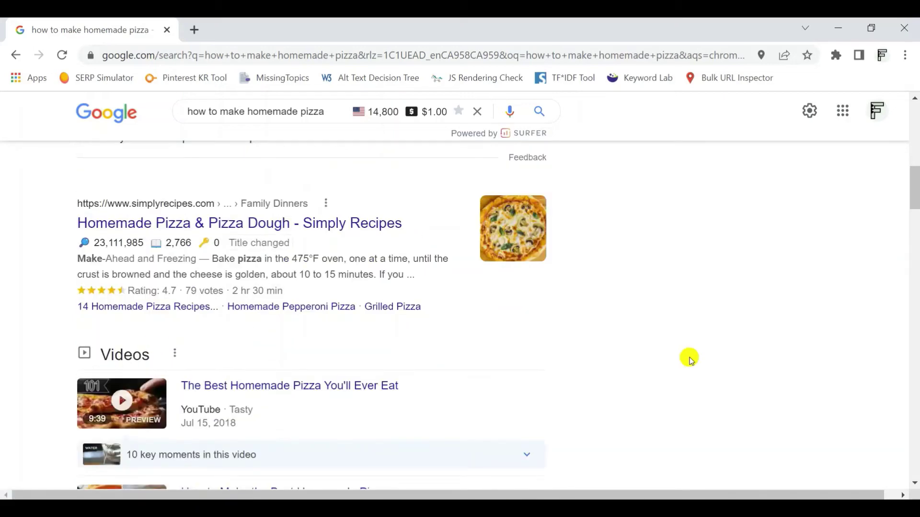
scroll(666, 360, up, 4)
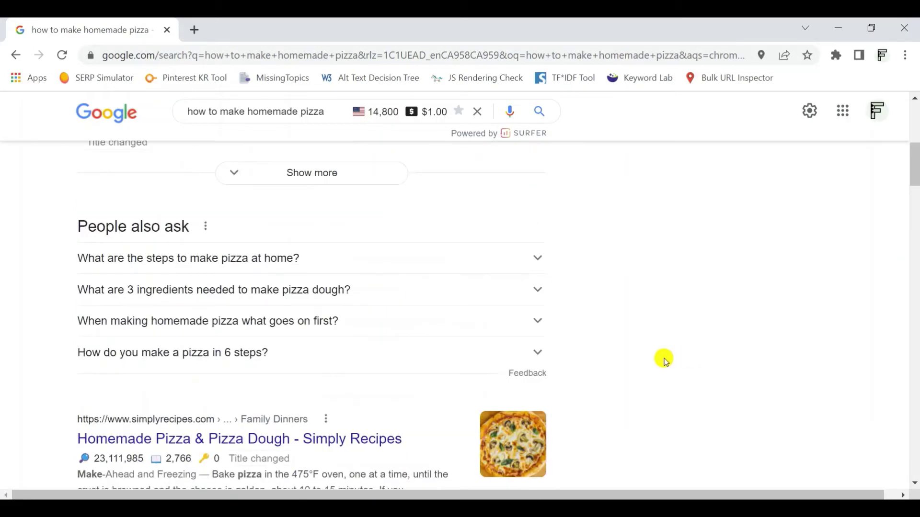
scroll(665, 360, up, 8)
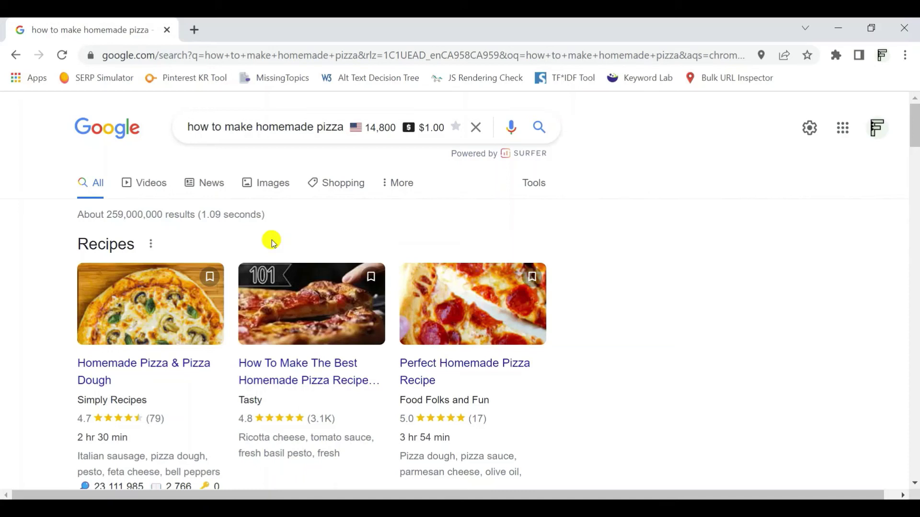
Open Google Search Console for seo-frank.com in a new browser tab and examine the available Enhancements reports
middle_click(125, 84)
click(239, 22)
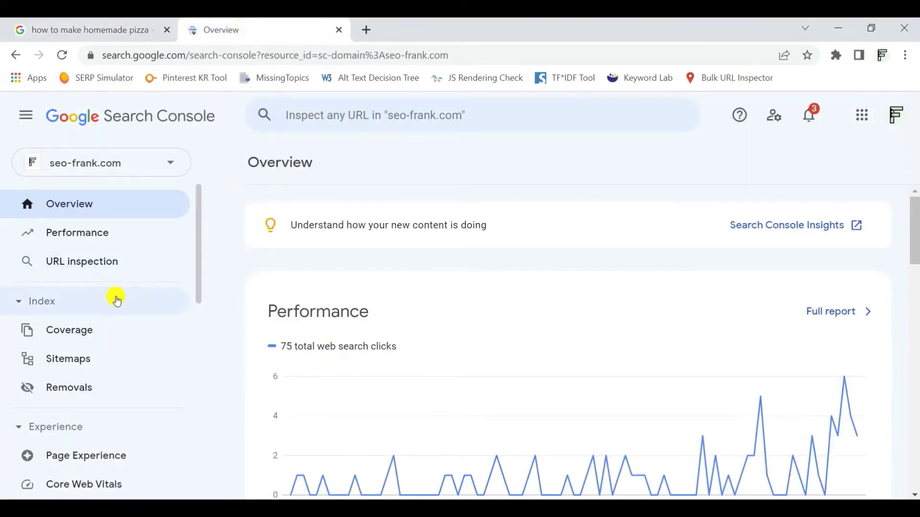
scroll(115, 297, down, 6)
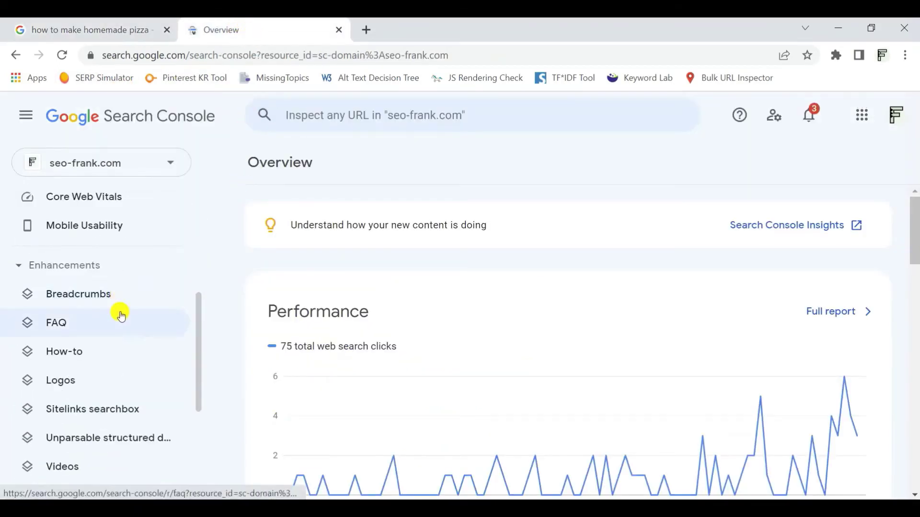
click(85, 267)
click(86, 270)
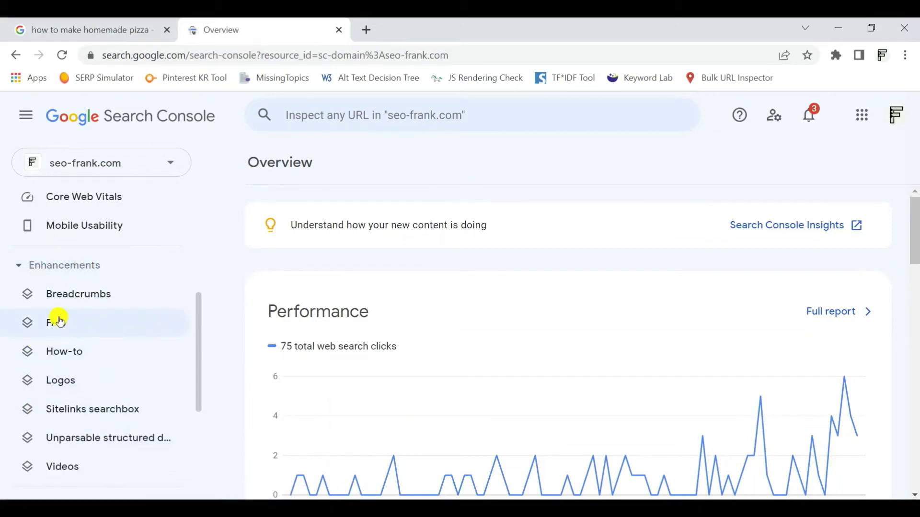
scroll(71, 393, down, 3)
scroll(72, 374, up, 2)
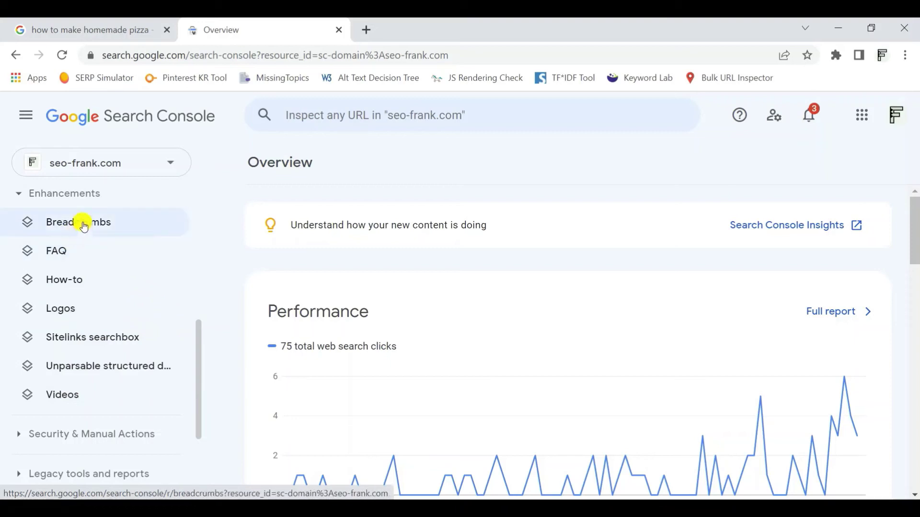
Open the How-to enhancement report, include valid items alongside errors and warnings, and examine its issue details
click(104, 289)
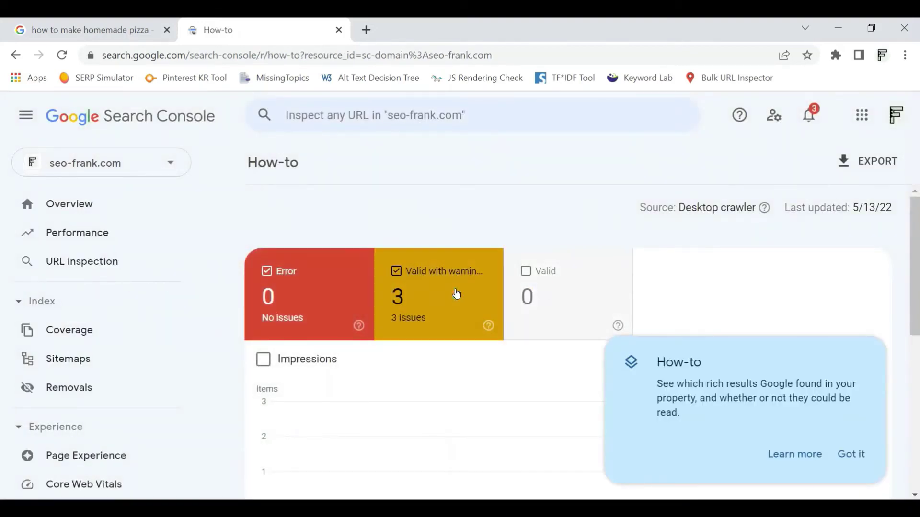
click(859, 454)
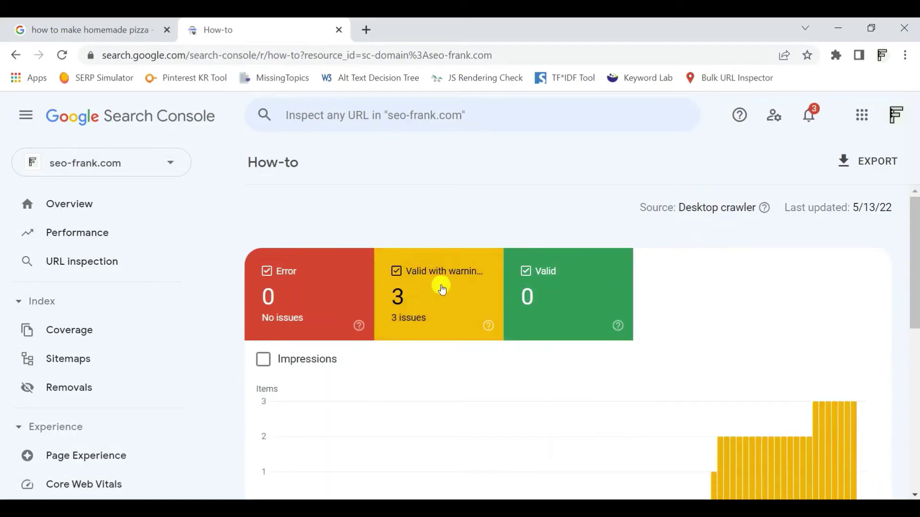
scroll(440, 288, down, 6)
scroll(523, 302, down, 2)
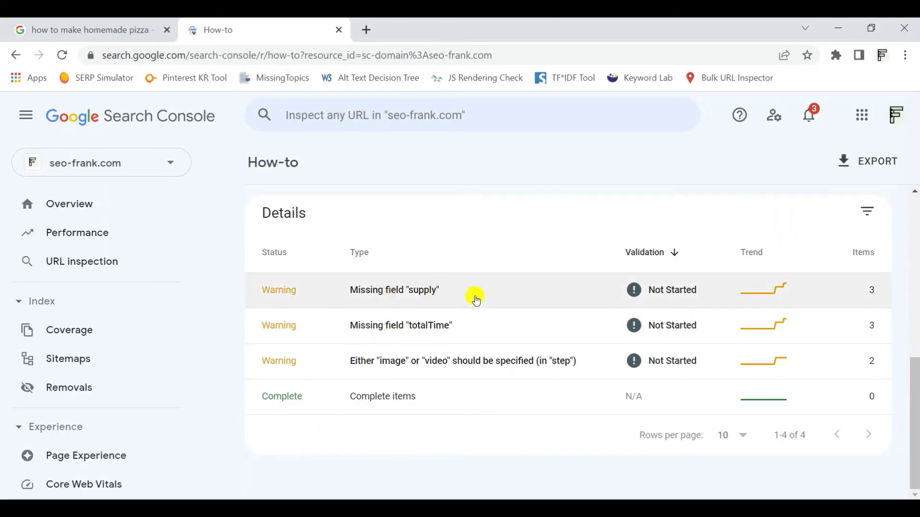
Open the How-to warning for the missing field "supply" and examine its affected-items chart and example URLs
click(448, 290)
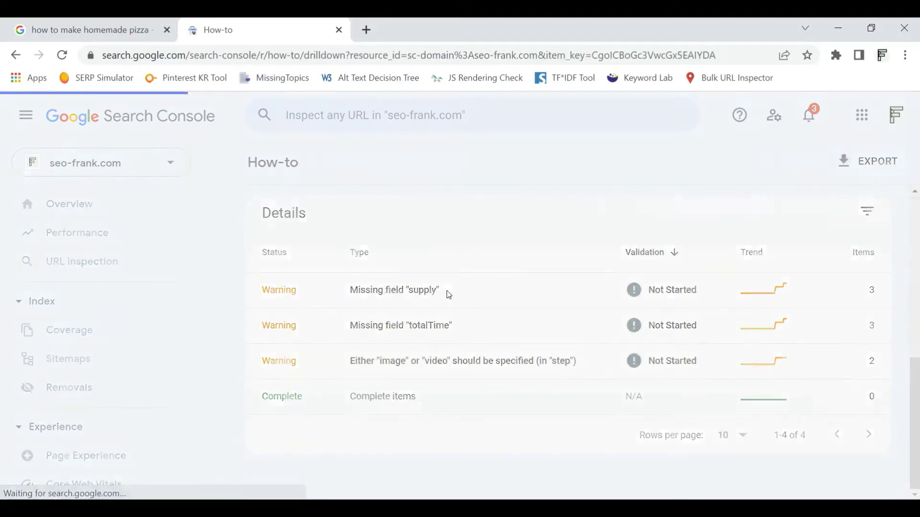
scroll(447, 289, down, 8)
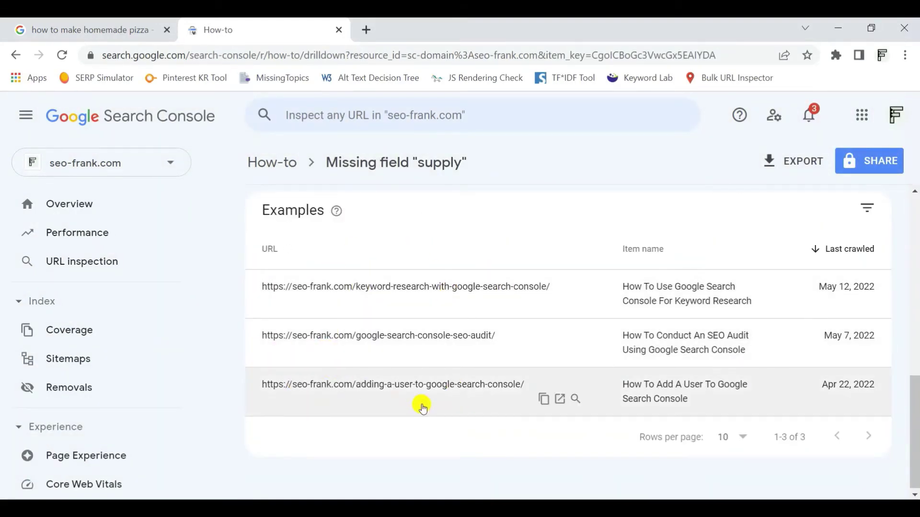
scroll(446, 249, up, 7)
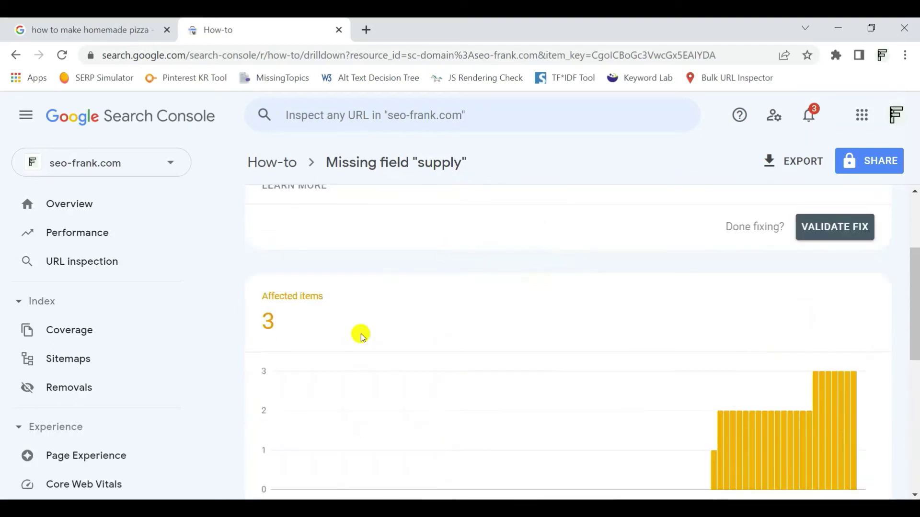
scroll(334, 282, down, 3)
scroll(671, 283, up, 4)
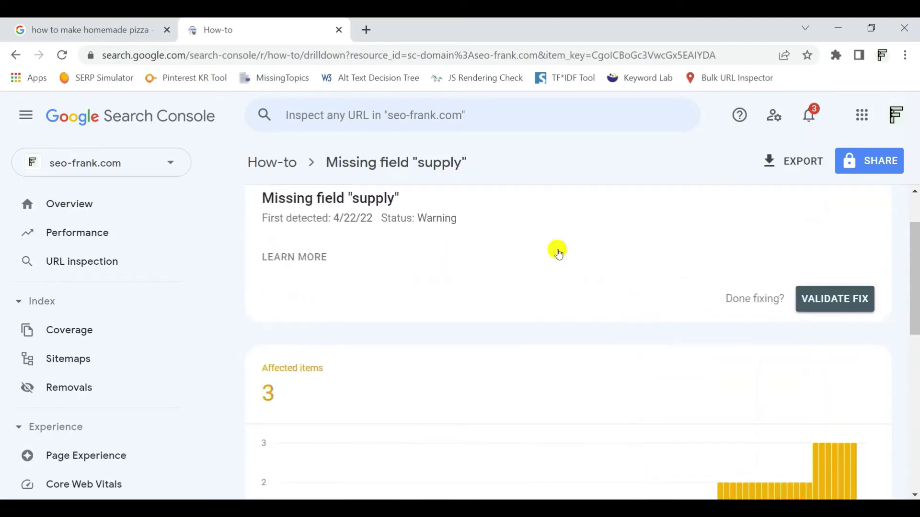
scroll(451, 288, down, 3)
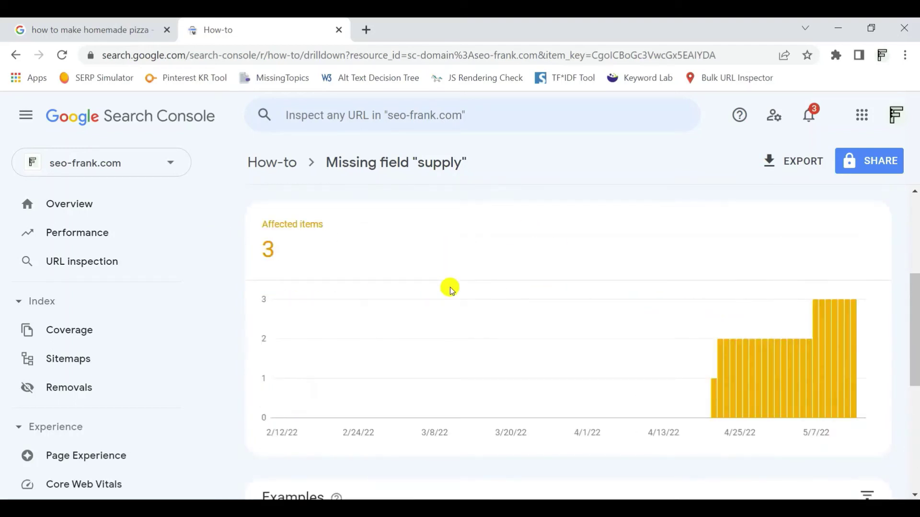
scroll(62, 334, down, 5)
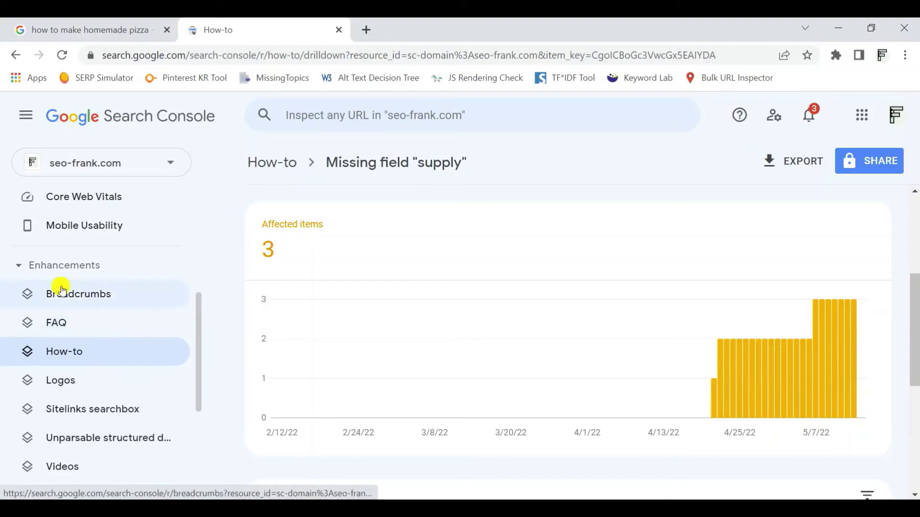
scroll(72, 306, down, 1)
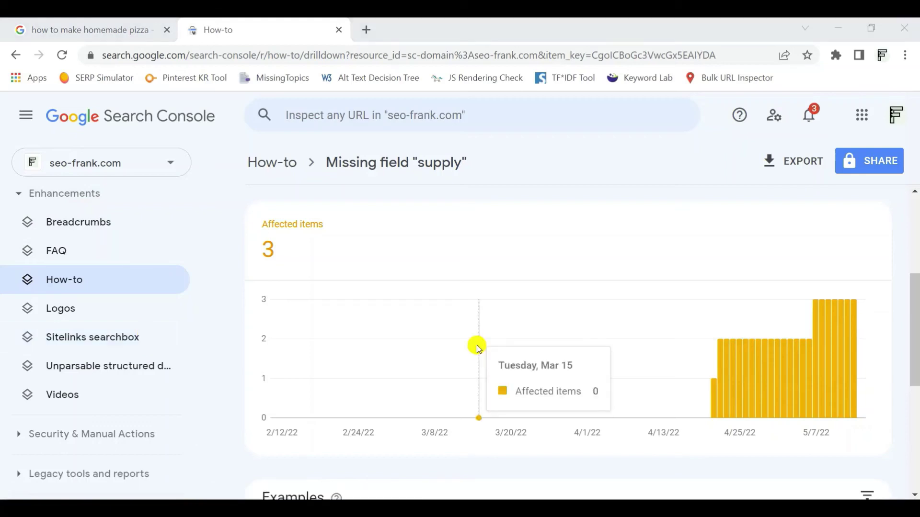
Load technicalseo.com/tools/schema-markup-generator/ in a new browser tab
click(366, 29)
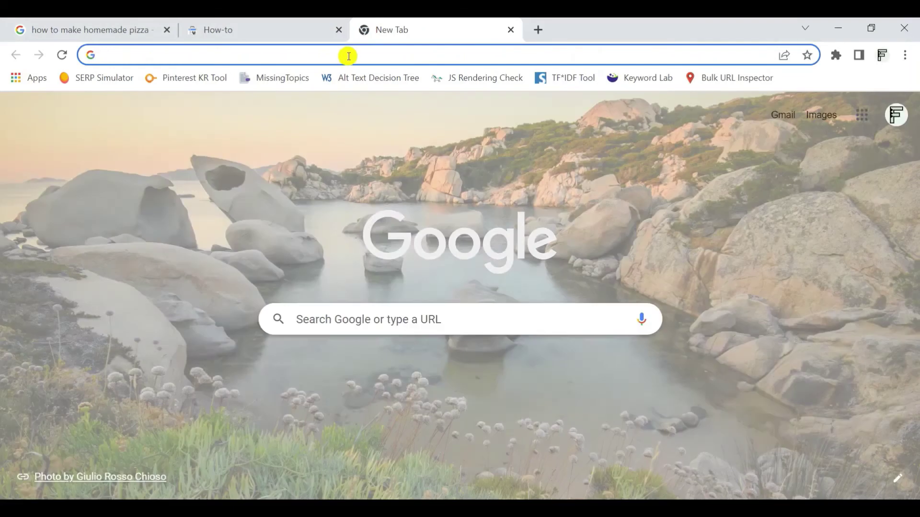
text(https://technicalseo.com/tools/schema-markup-generator/)
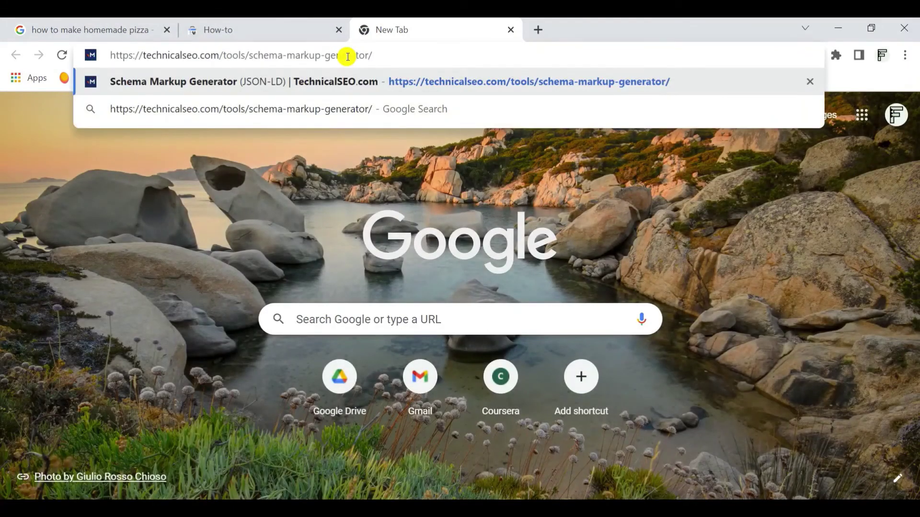
key(Return)
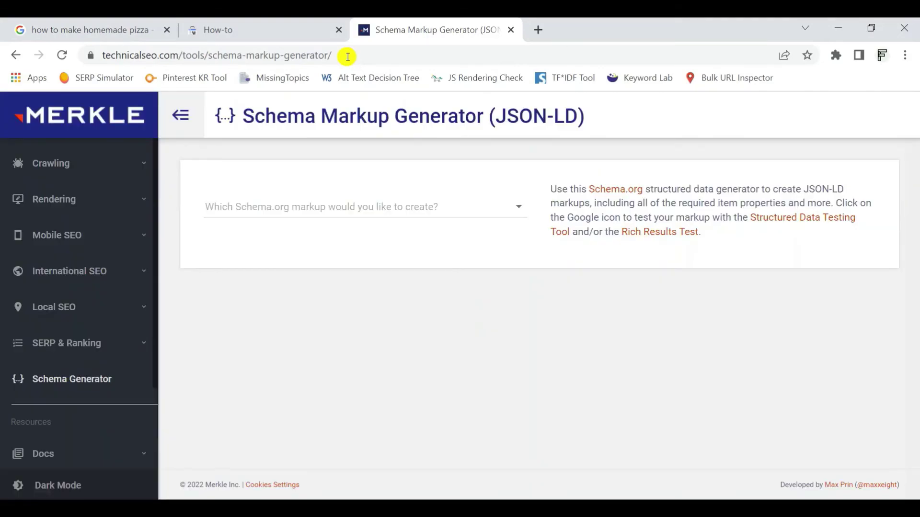
Review the available Schema.org markup types and choose How-to for the generated markup
click(513, 210)
scroll(311, 278, down, 5)
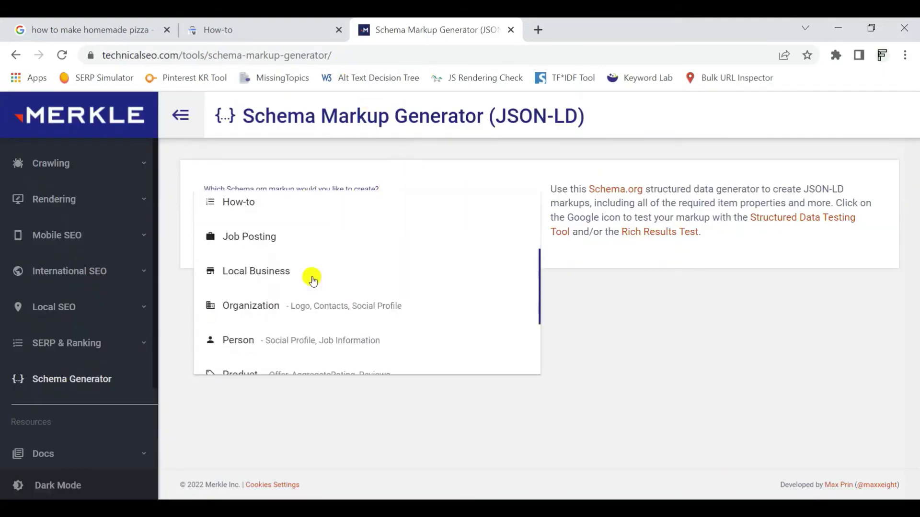
scroll(289, 330, up, 5)
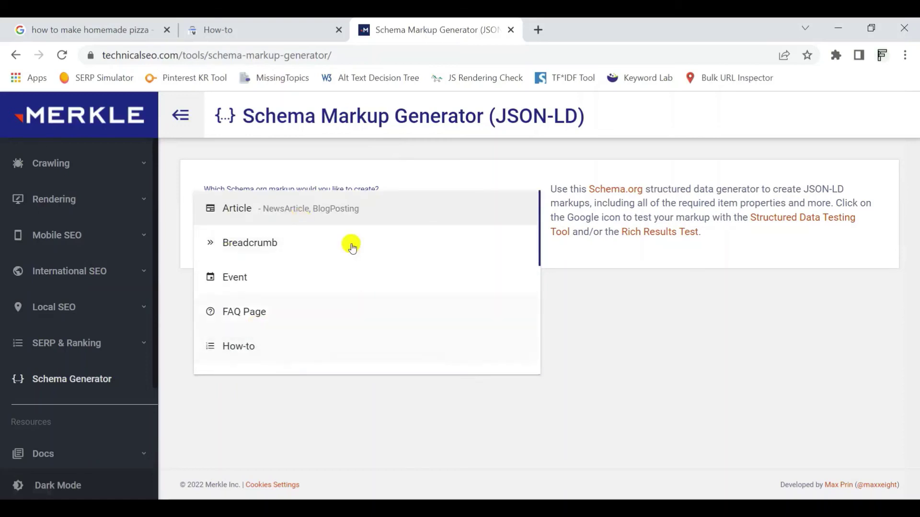
scroll(316, 311, down, 2)
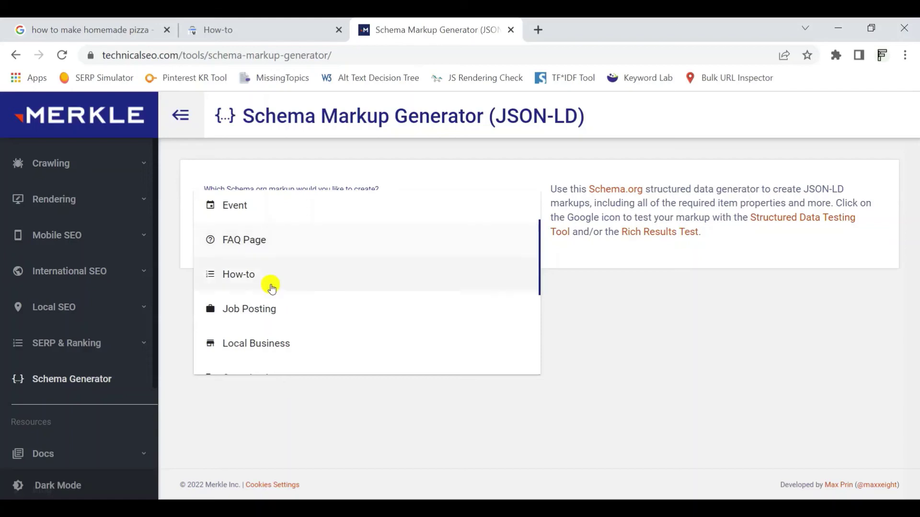
click(301, 278)
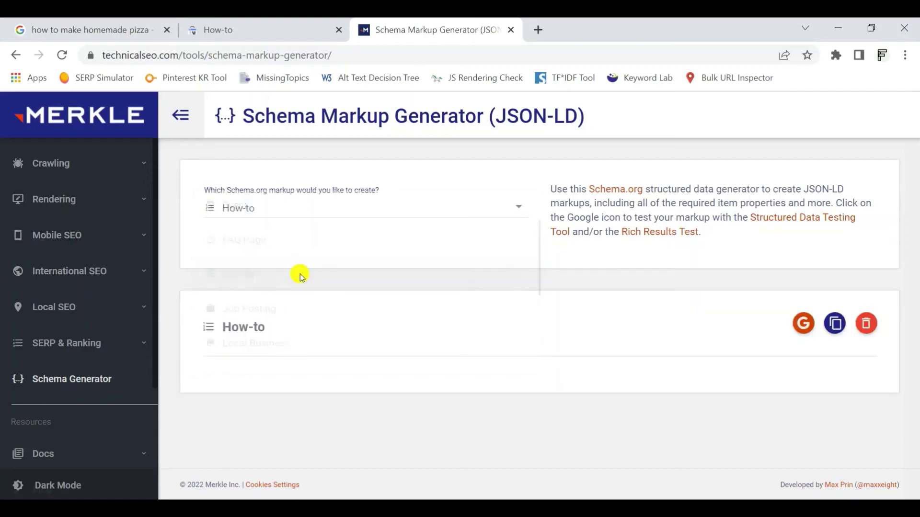
Examine the How-to markup form, from the name and time fields through supplies, tools and step instructions
scroll(314, 240, down, 5)
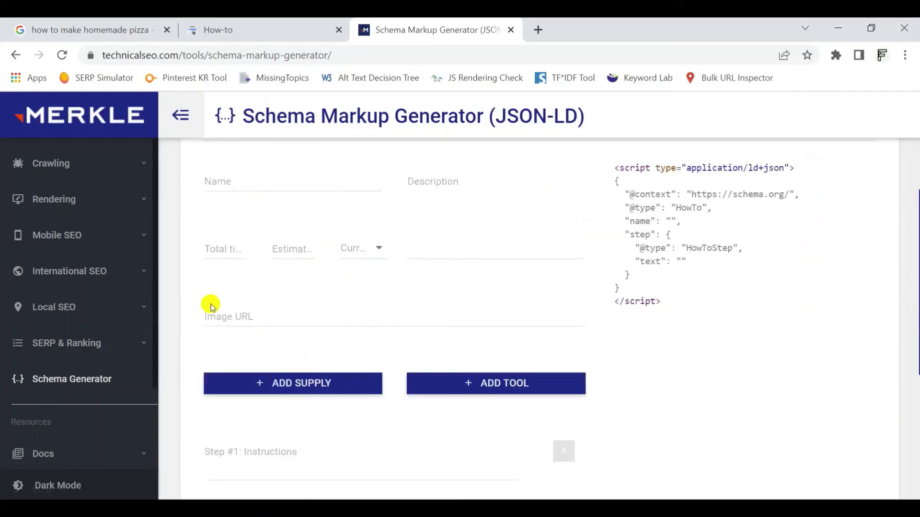
scroll(364, 225, up, 2)
click(249, 250)
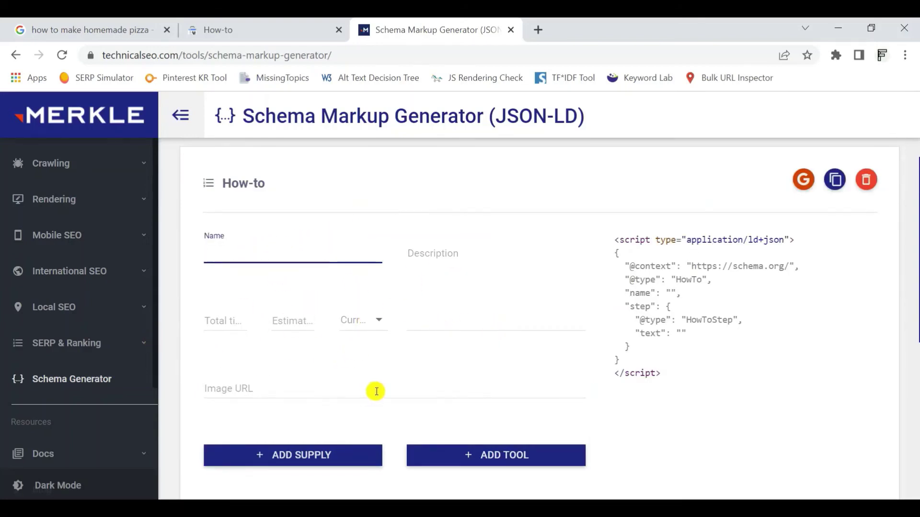
scroll(383, 388, down, 3)
scroll(395, 383, down, 4)
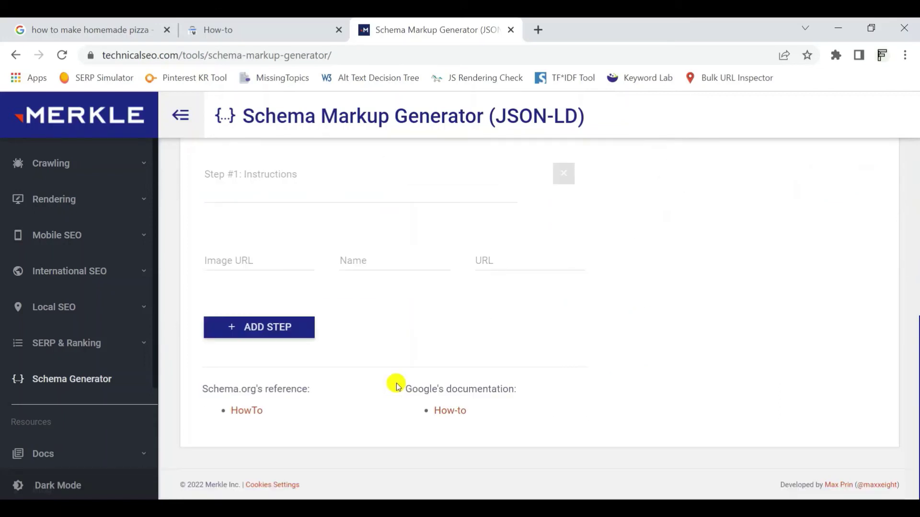
Copy the generated How-to JSON-LD script to the clipboard
scroll(397, 382, up, 9)
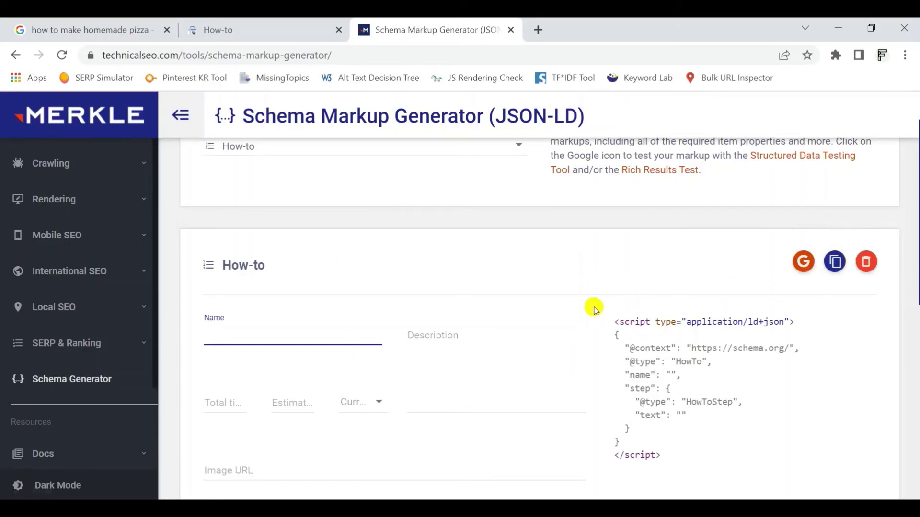
drag(616, 326, 698, 460)
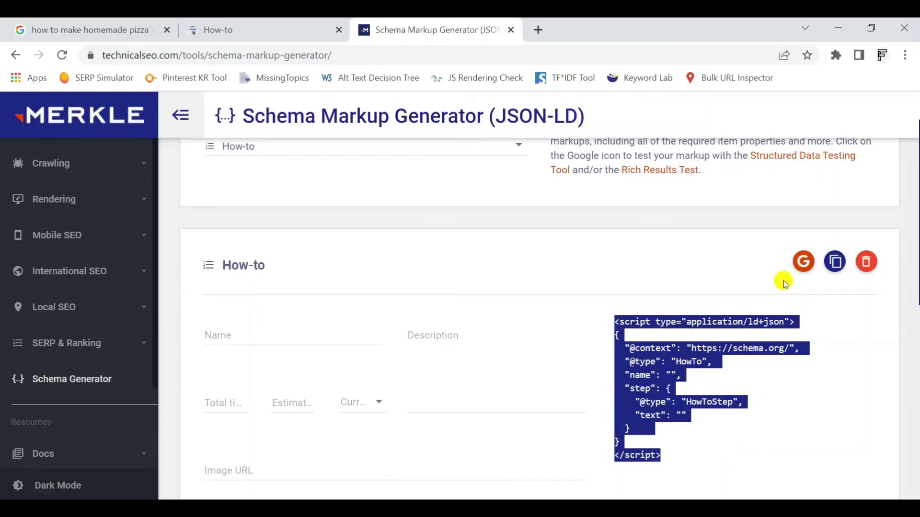
click(836, 263)
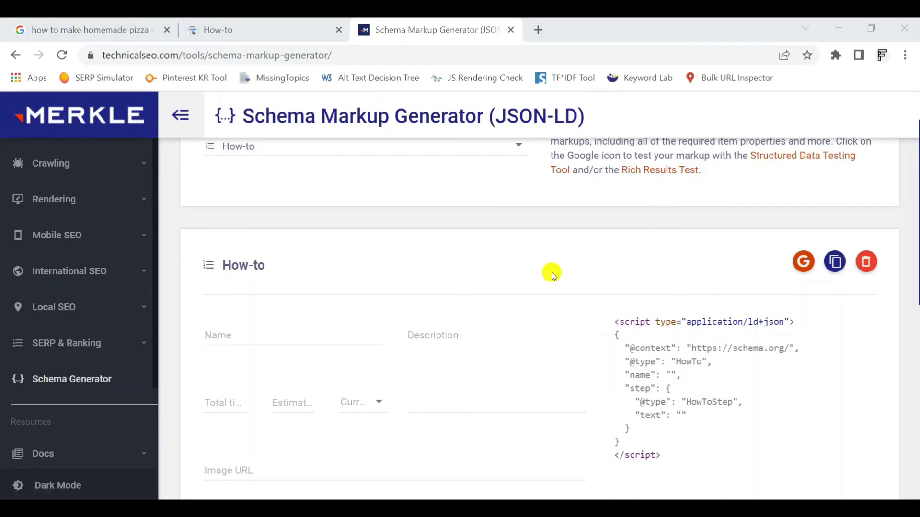
Load Google's Rich Results Test at search.google.com/test/rich-results in a new browser tab
click(538, 29)
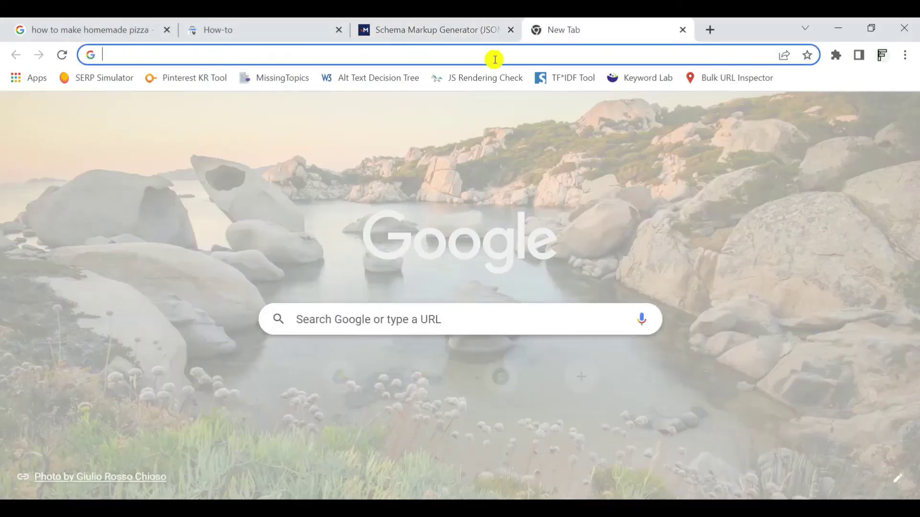
key(ctrl+v)
key(Return)
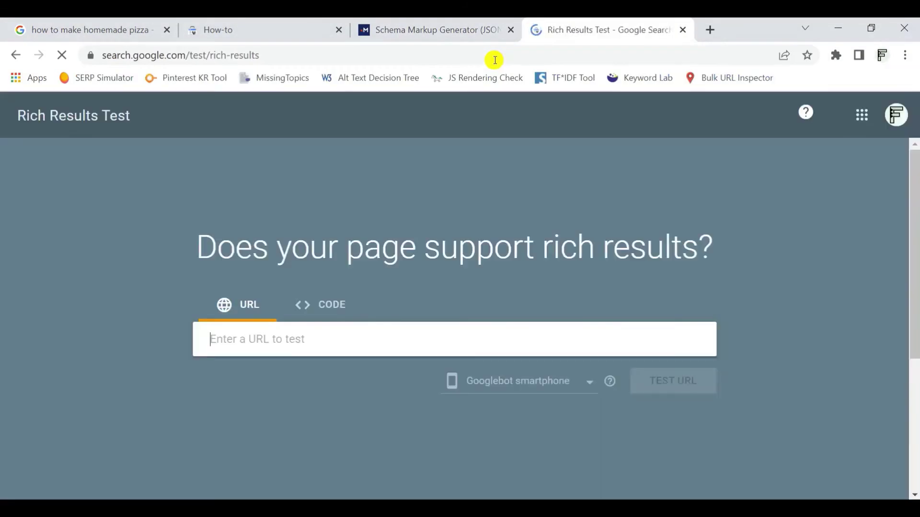
Examine the URL and code input modes of the Rich Results Test, returning to the URL entry
scroll(432, 187, down, 2)
click(332, 267)
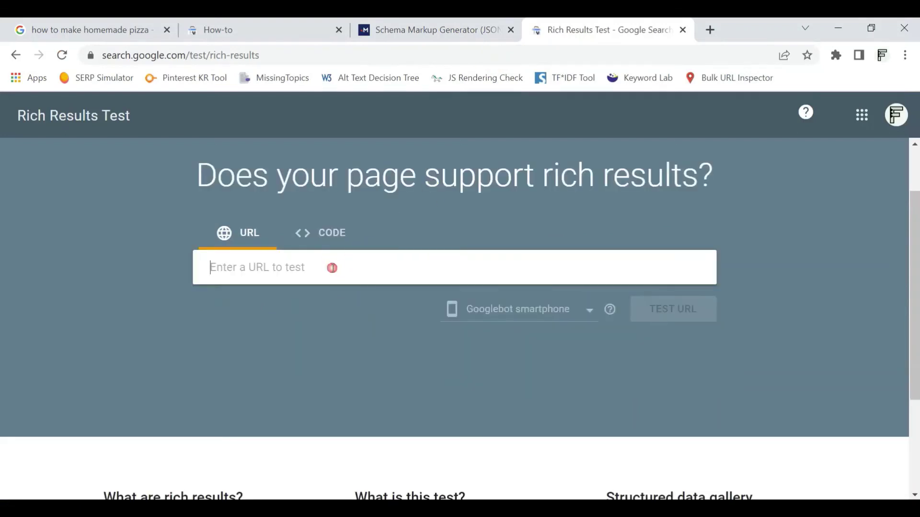
click(337, 235)
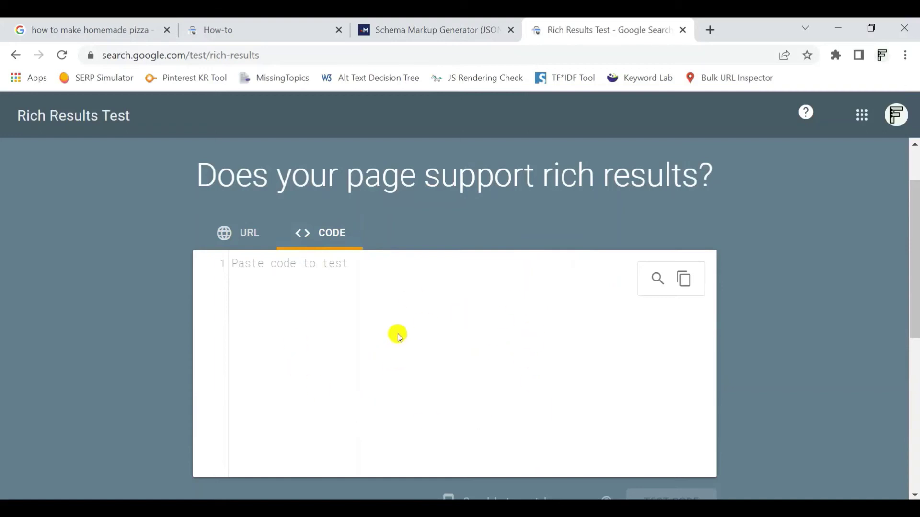
click(250, 234)
click(259, 268)
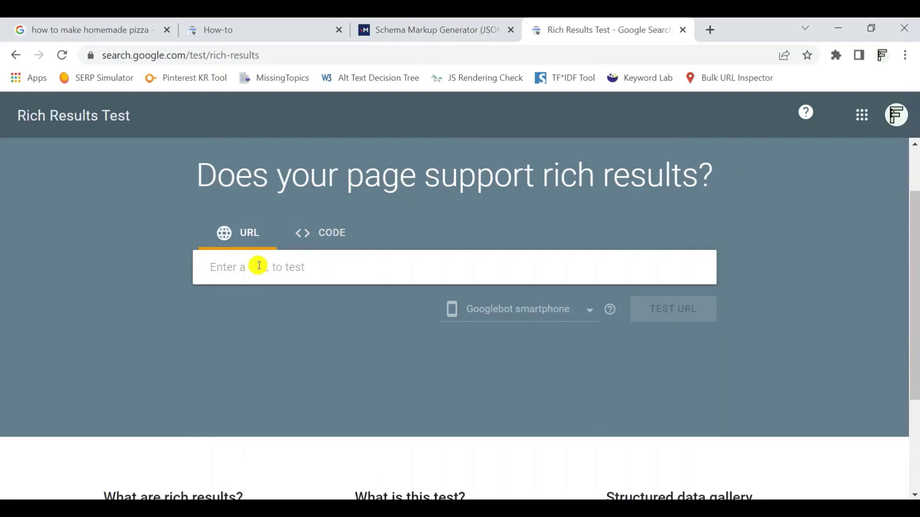
click(382, 268)
key(ctrl+v)
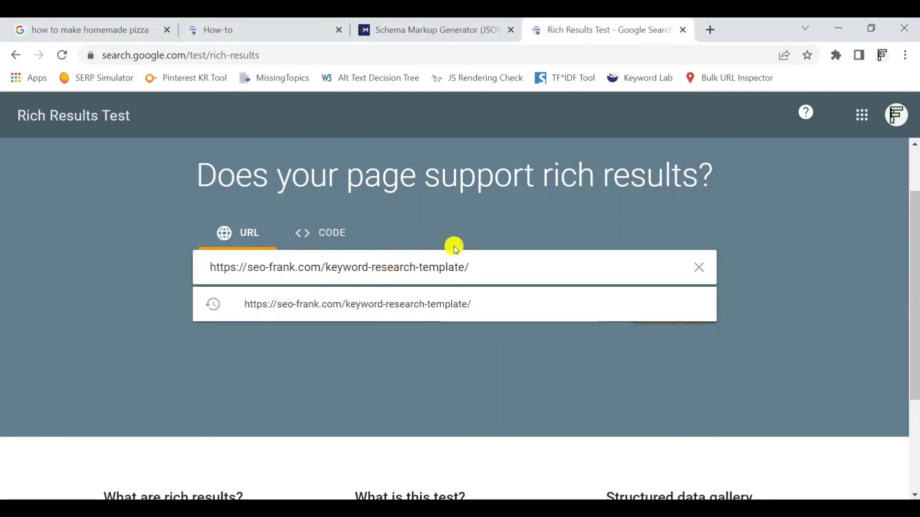
key(Return)
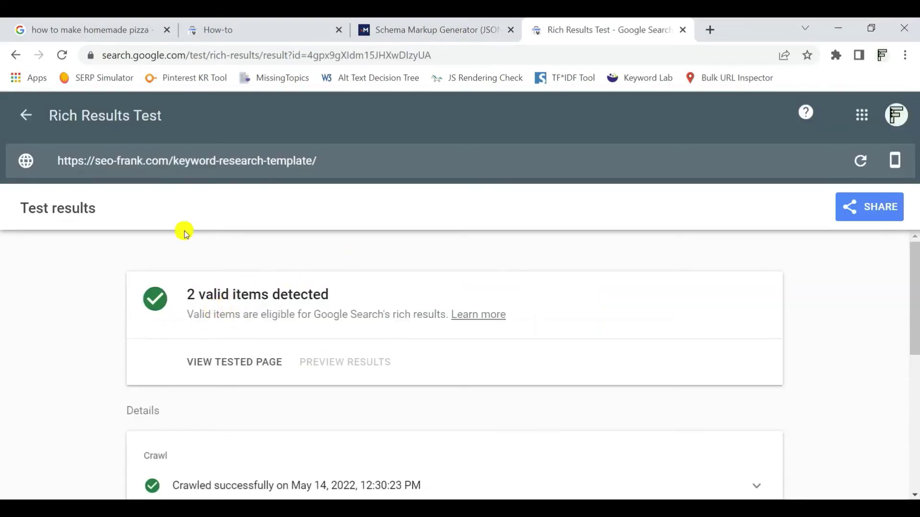
scroll(353, 297, down, 3)
scroll(355, 263, up, 3)
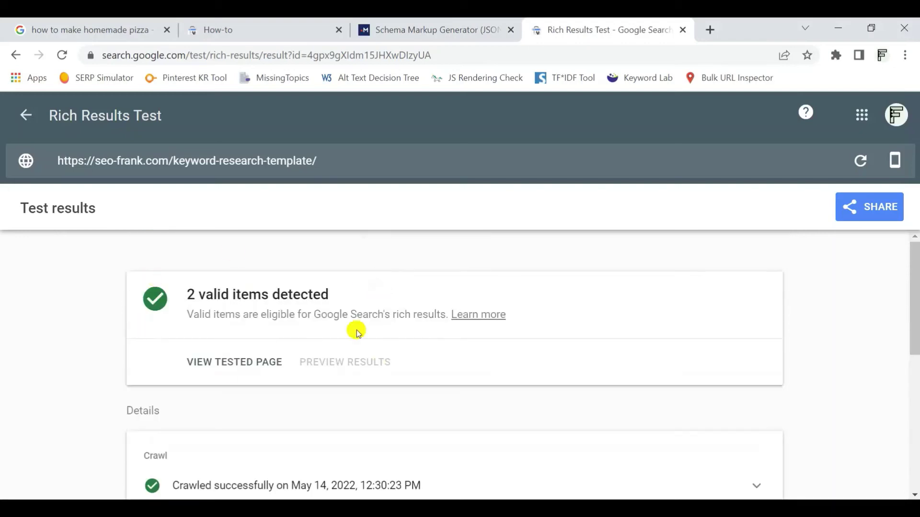
View the Articles item among the detected structured data, and return to the overall test results
scroll(314, 300, down, 3)
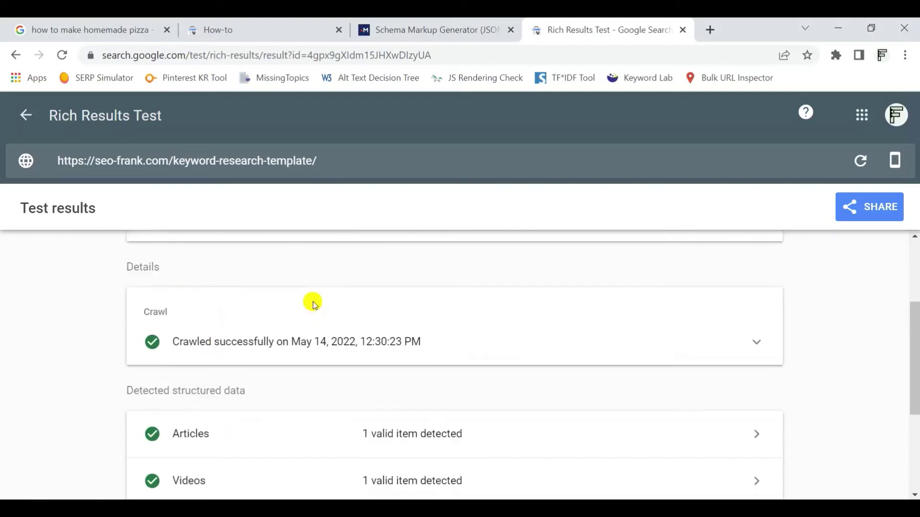
scroll(313, 304, down, 2)
click(427, 362)
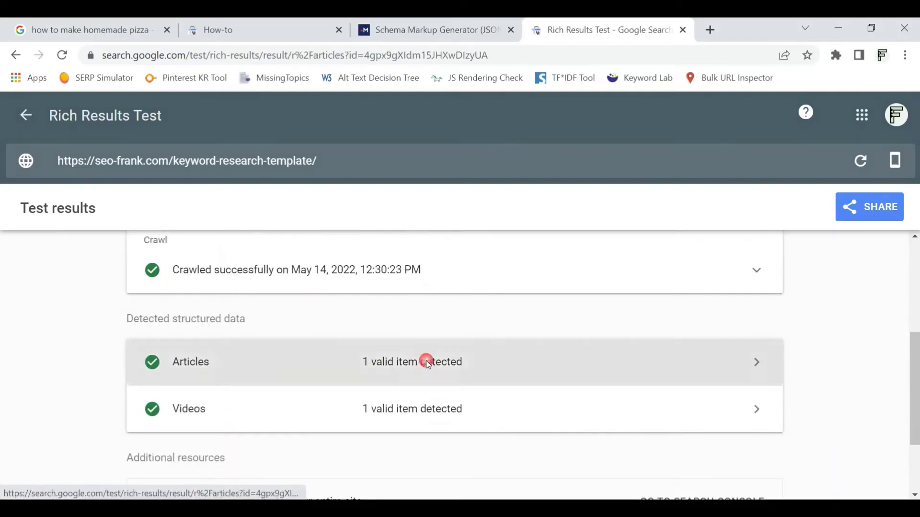
scroll(428, 359, down, 3)
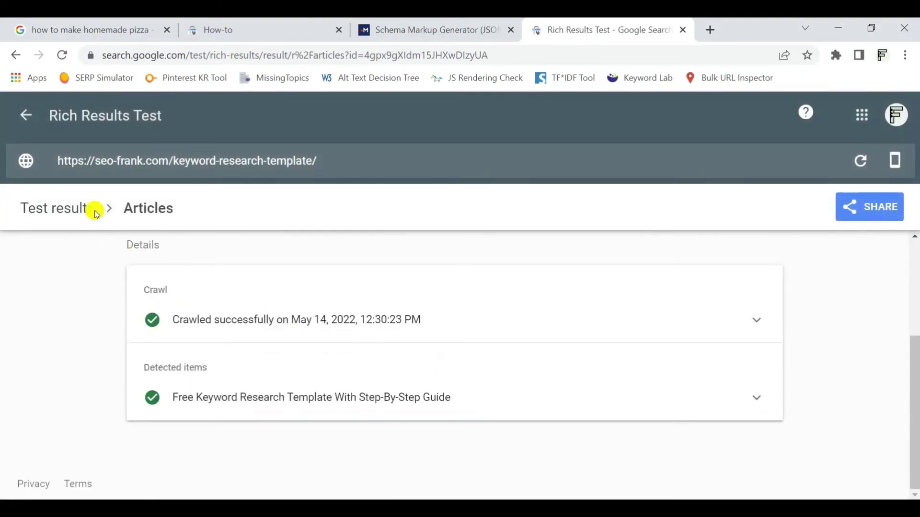
click(79, 209)
scroll(378, 380, down, 5)
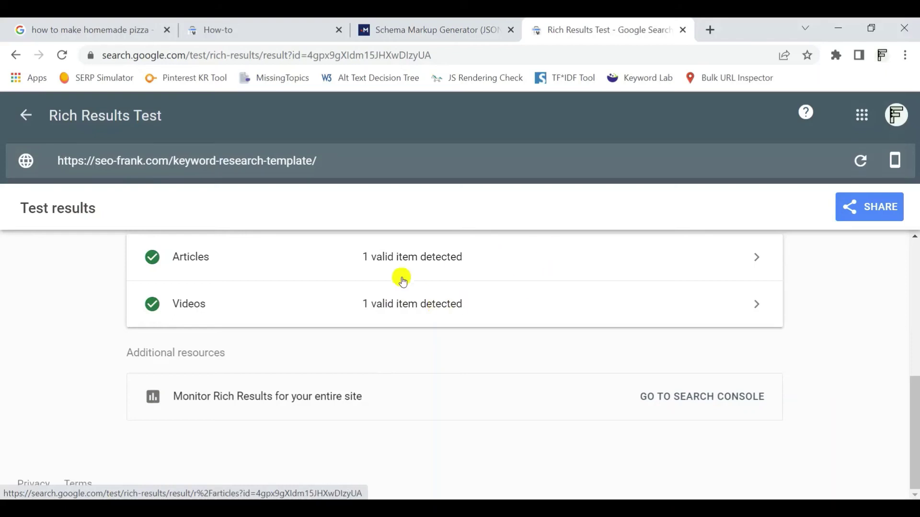
Open the Videos structured data result and expand its detected item to examine the VideoObject fields
scroll(416, 338, up, 3)
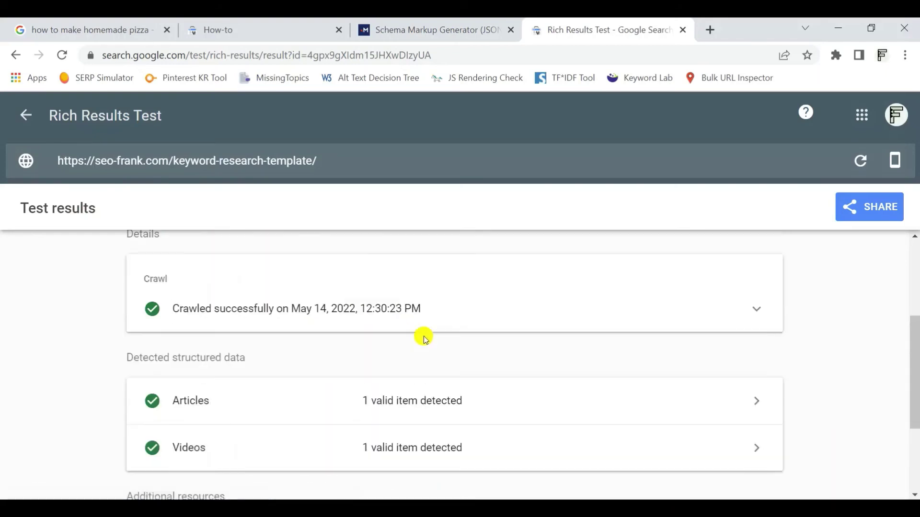
scroll(421, 342, down, 2)
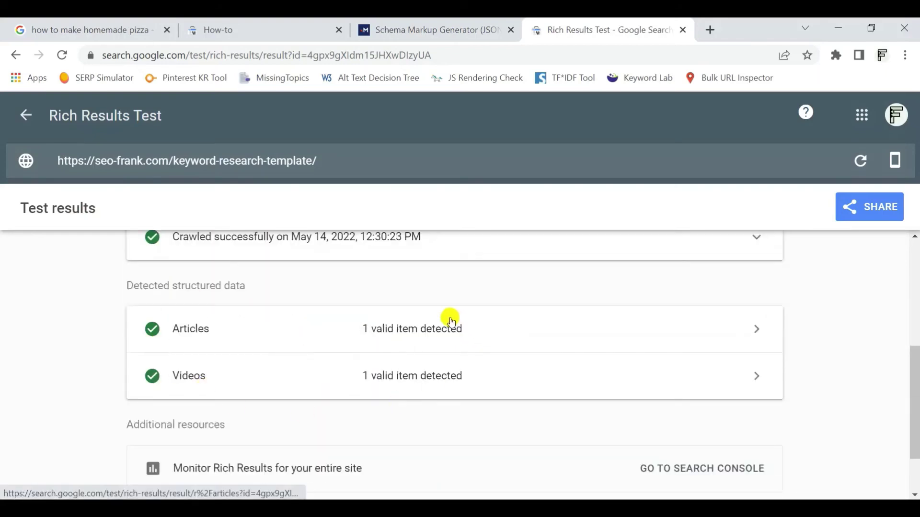
click(438, 375)
scroll(441, 367, down, 5)
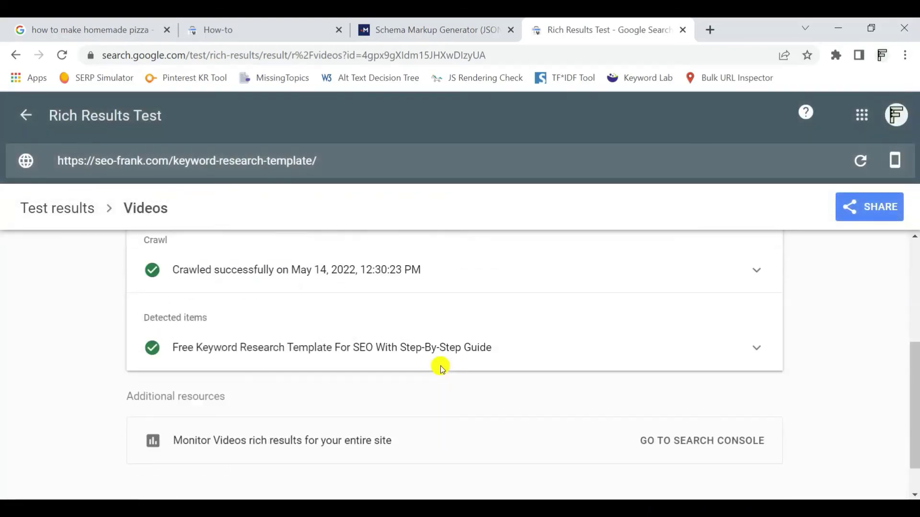
click(757, 352)
scroll(493, 374, down, 3)
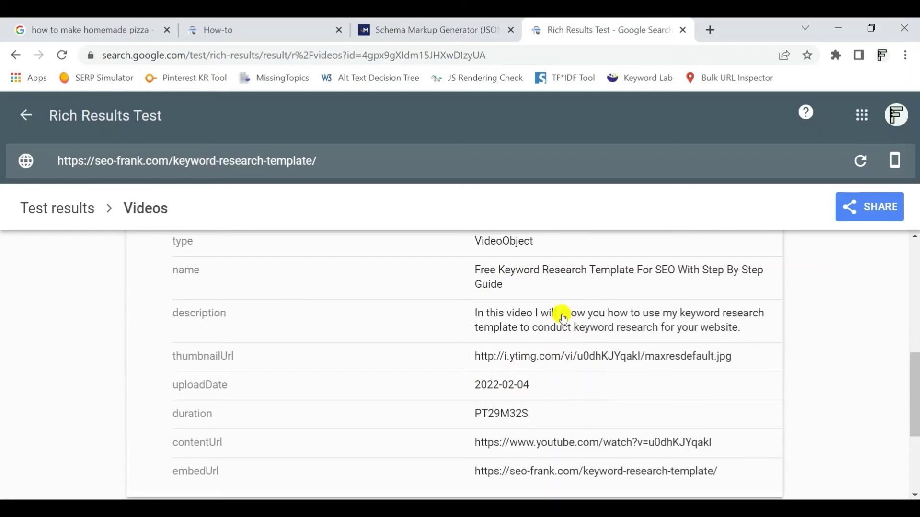
scroll(530, 344, up, 3)
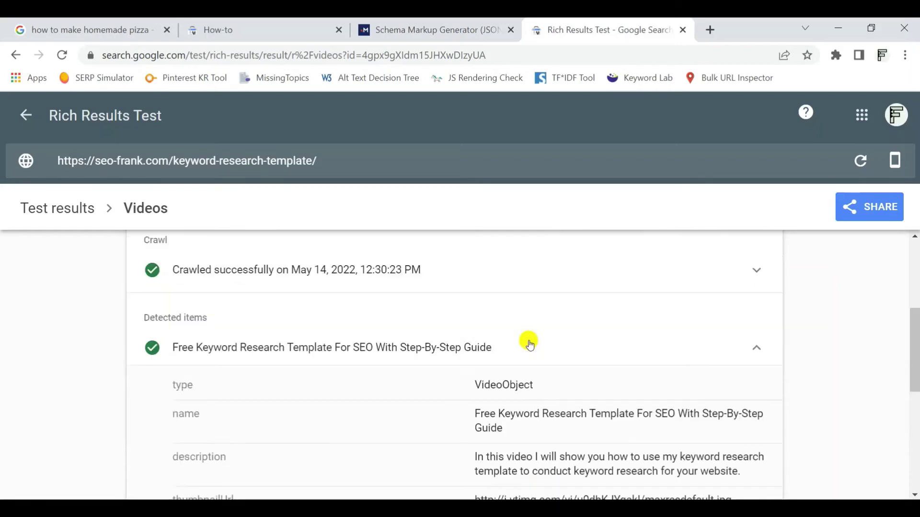
Switch to Google Search Console and view the Logos enhancement report, dismissing its introductory tip
click(246, 28)
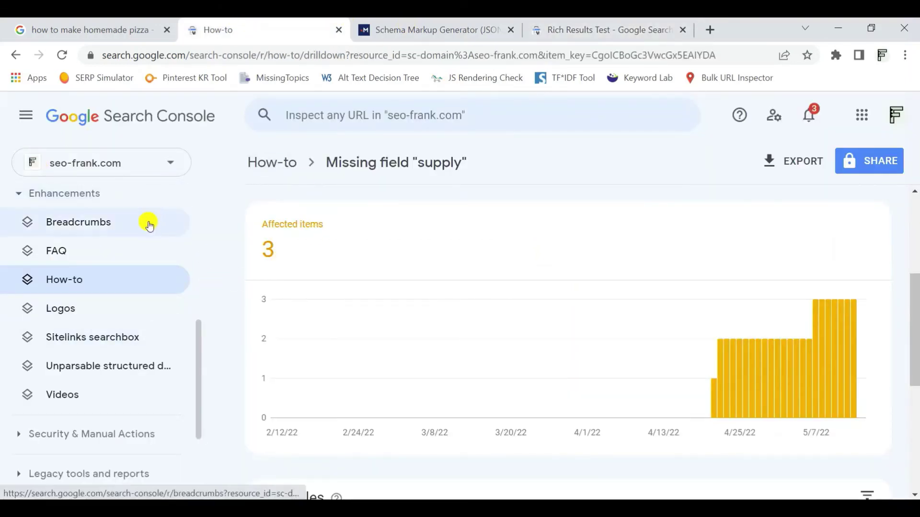
scroll(72, 230, up, 3)
scroll(62, 340, down, 2)
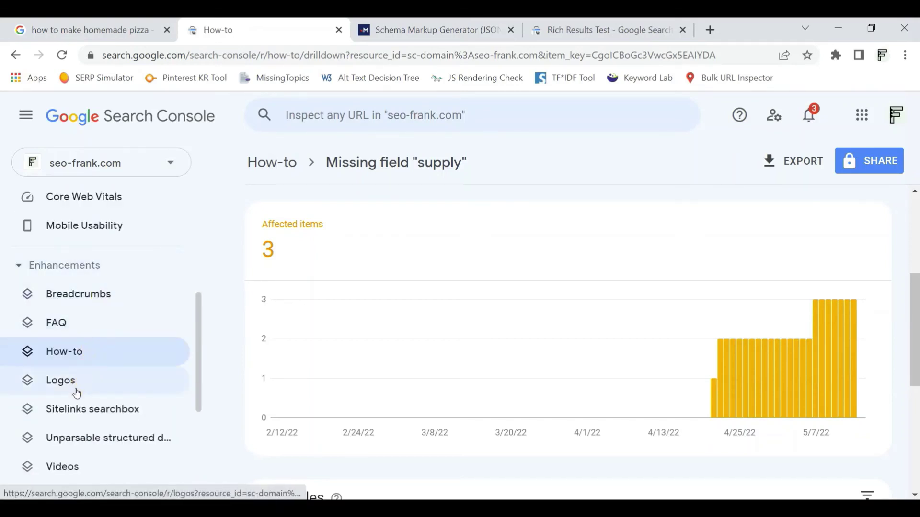
click(62, 381)
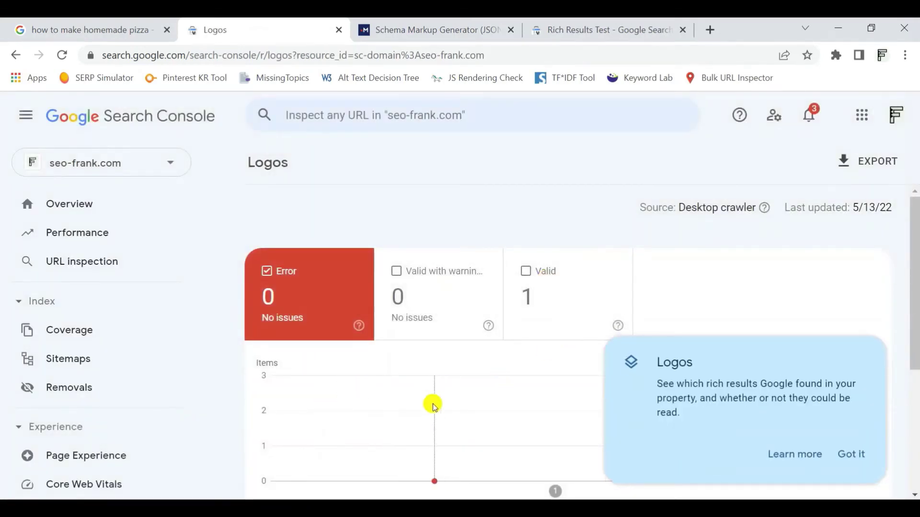
click(855, 454)
scroll(91, 359, down, 2)
scroll(72, 400, down, 4)
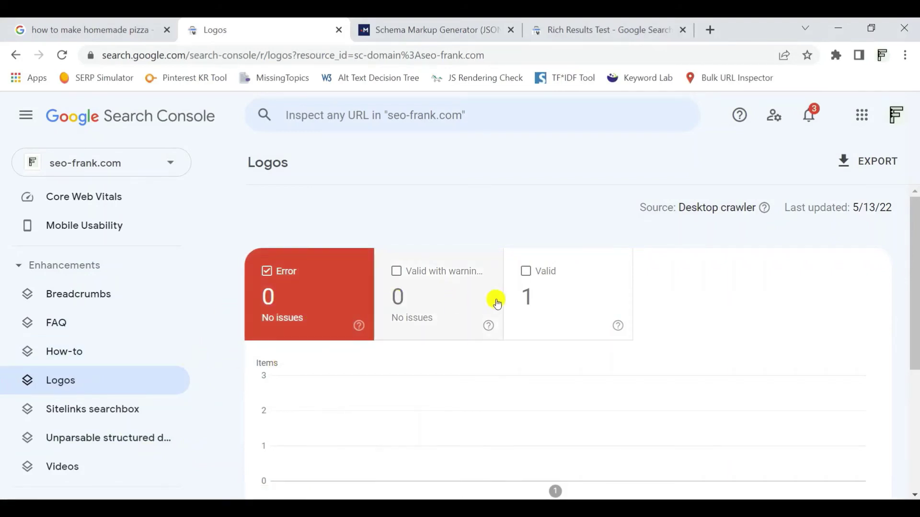
scroll(360, 309, down, 4)
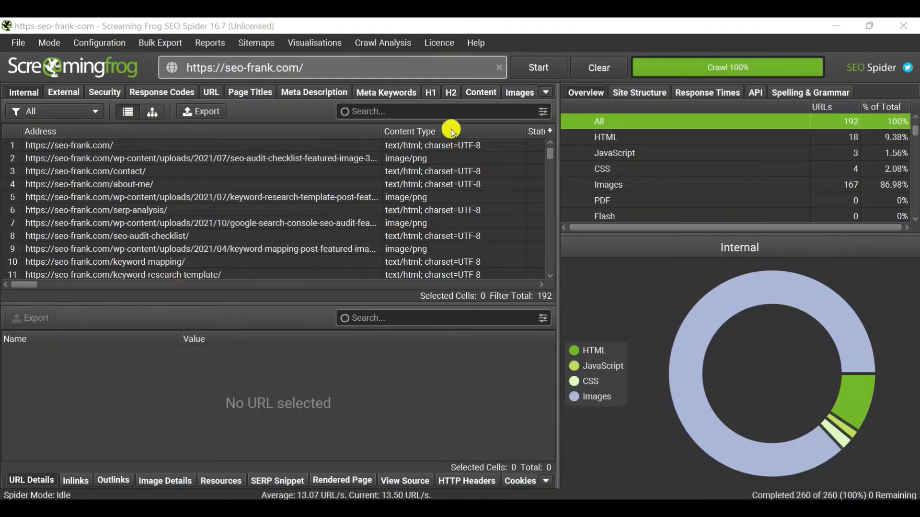
Switch to Screaming Frog and filter the crawl's content report to Low Content Pages, checking word count and indexability
click(481, 94)
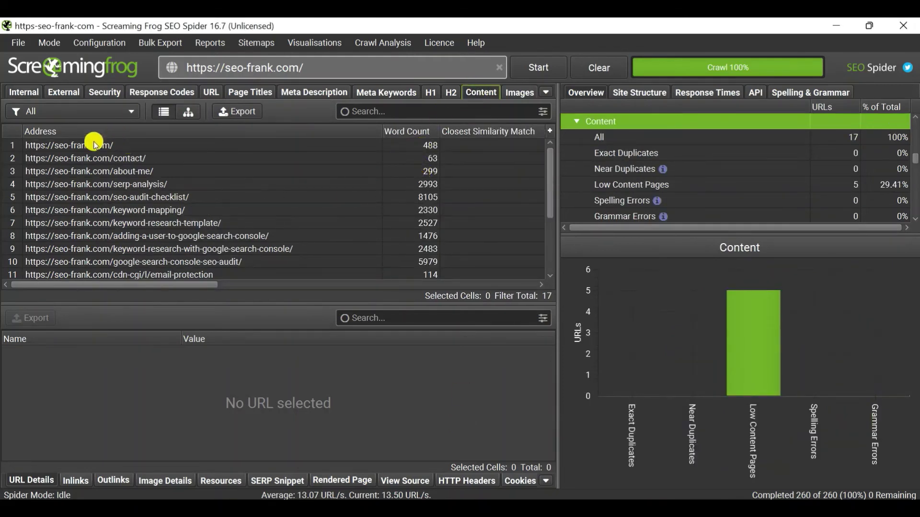
click(88, 116)
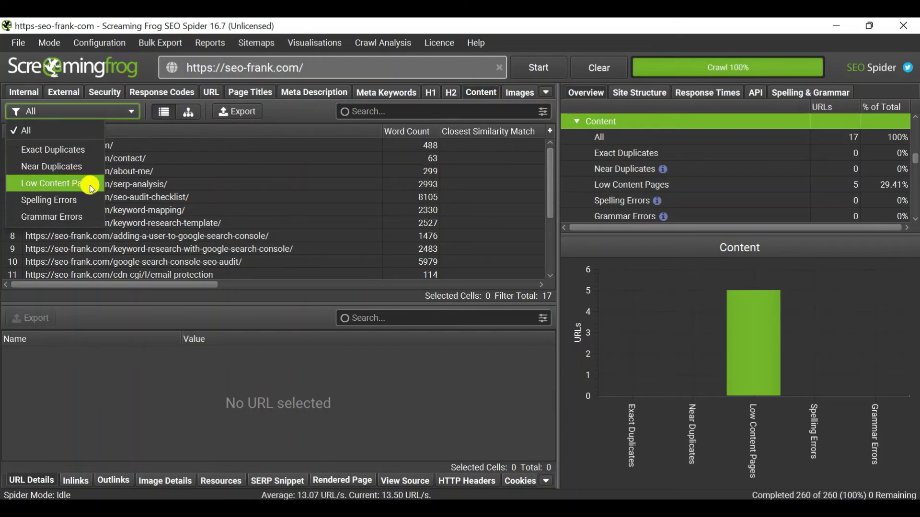
click(86, 182)
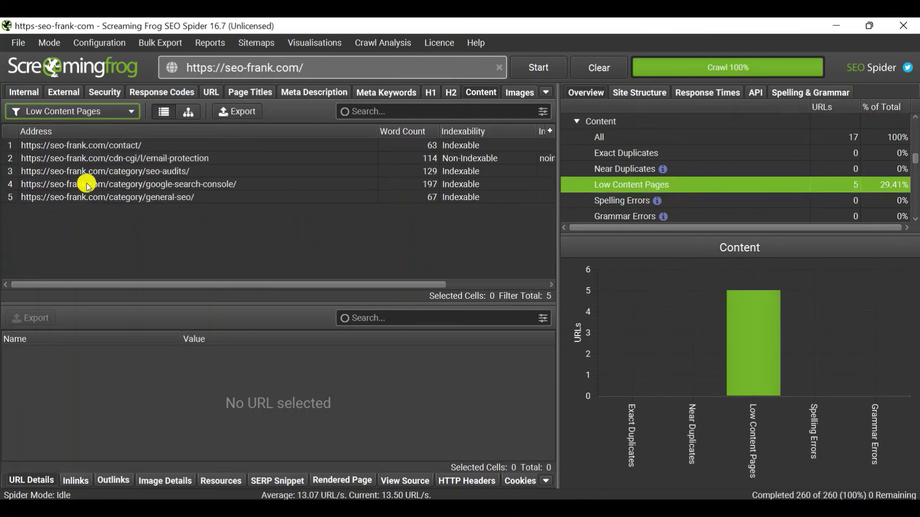
drag(268, 284, 292, 280)
click(400, 115)
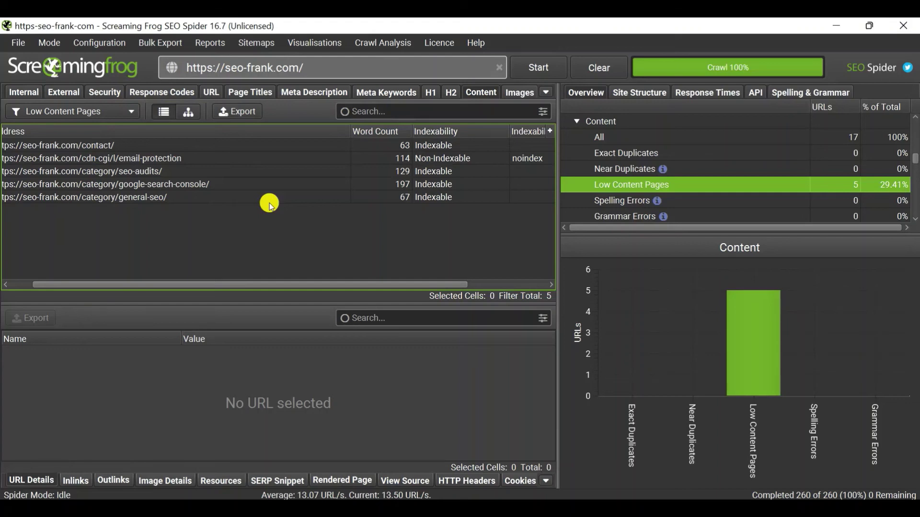
drag(290, 284, 221, 286)
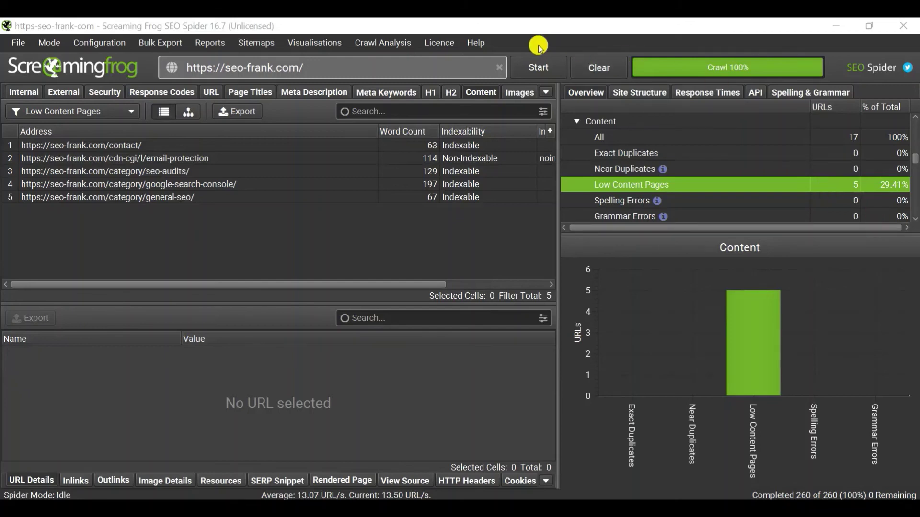
Show the crawl's images report filtered to images over 100 KB
click(521, 94)
click(519, 93)
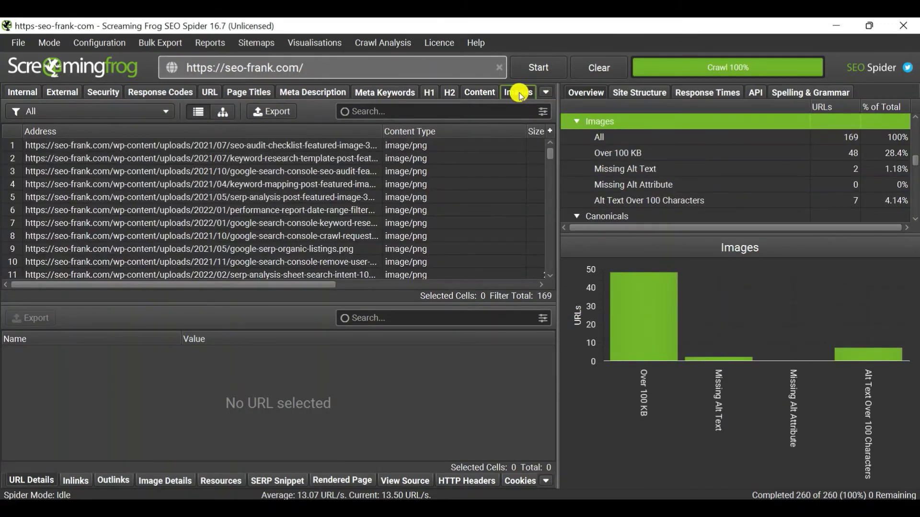
click(149, 111)
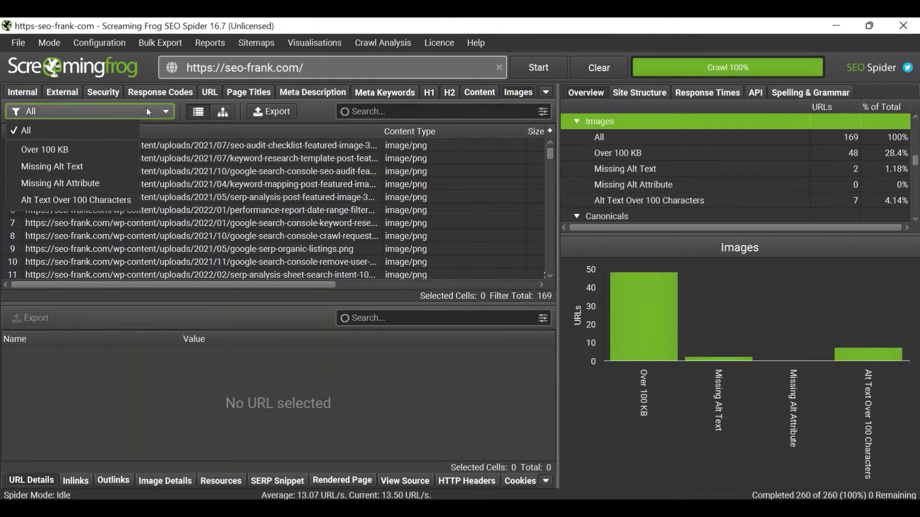
click(89, 148)
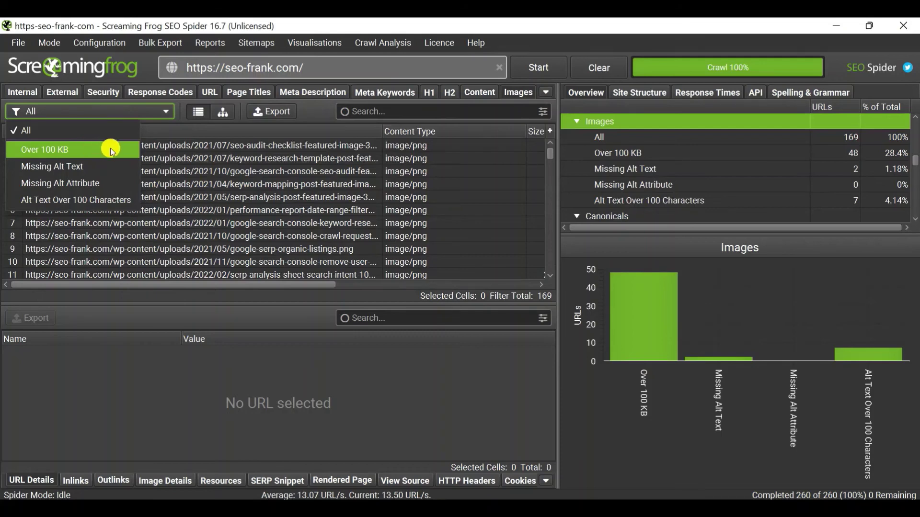
click(111, 149)
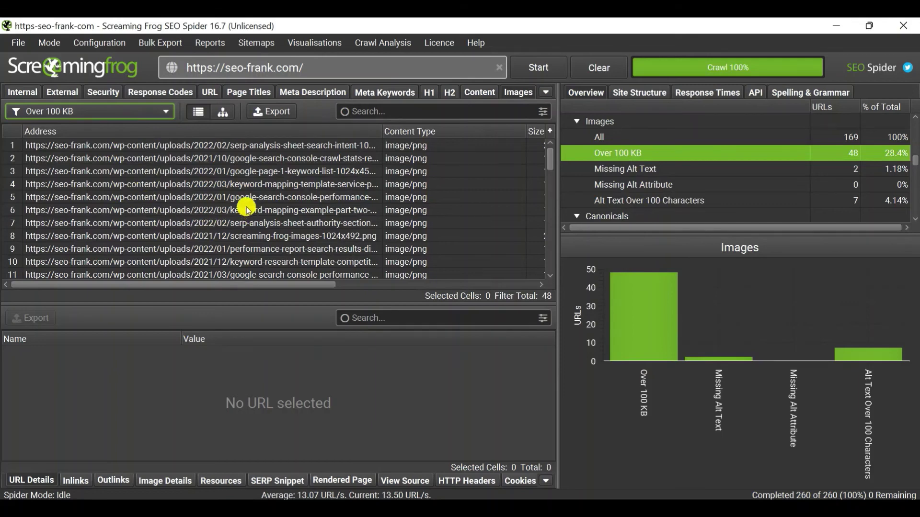
Filter the images by Missing Alt Text and by Alt Text Over 100 Characters, returning to Missing Alt Text
click(134, 115)
click(68, 165)
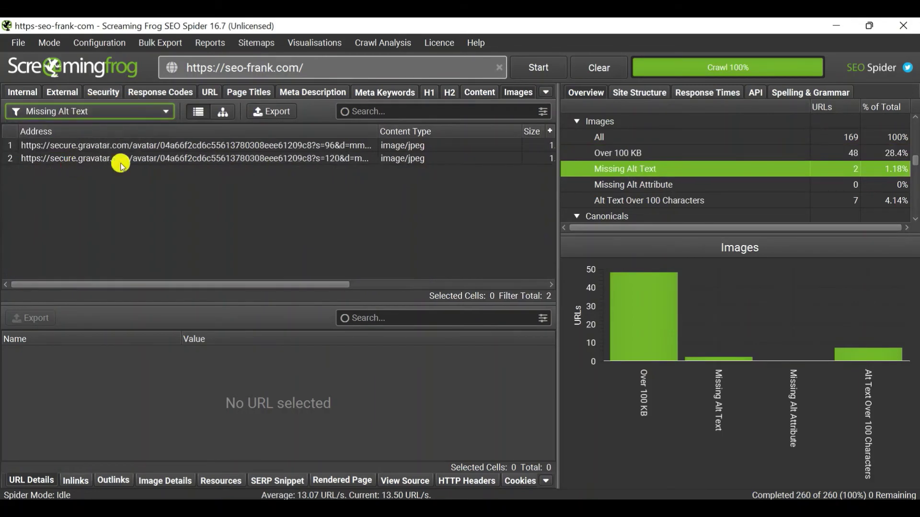
click(126, 111)
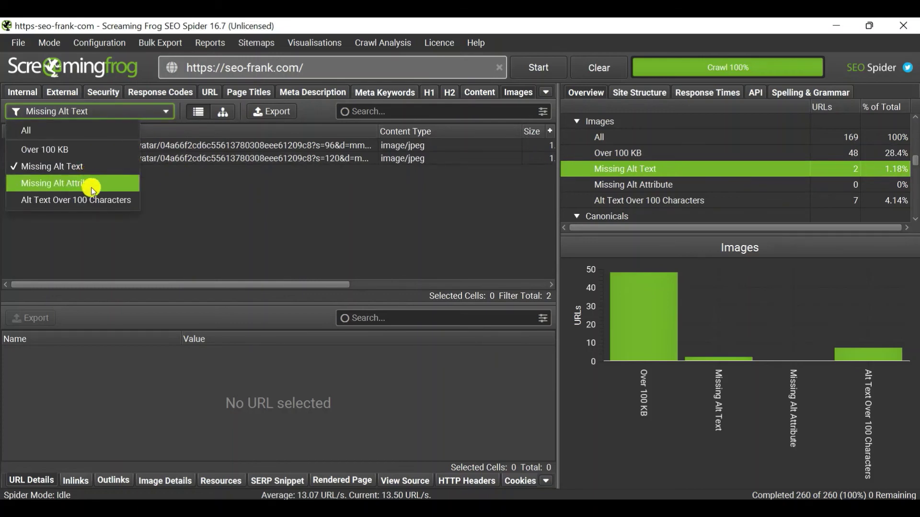
click(98, 200)
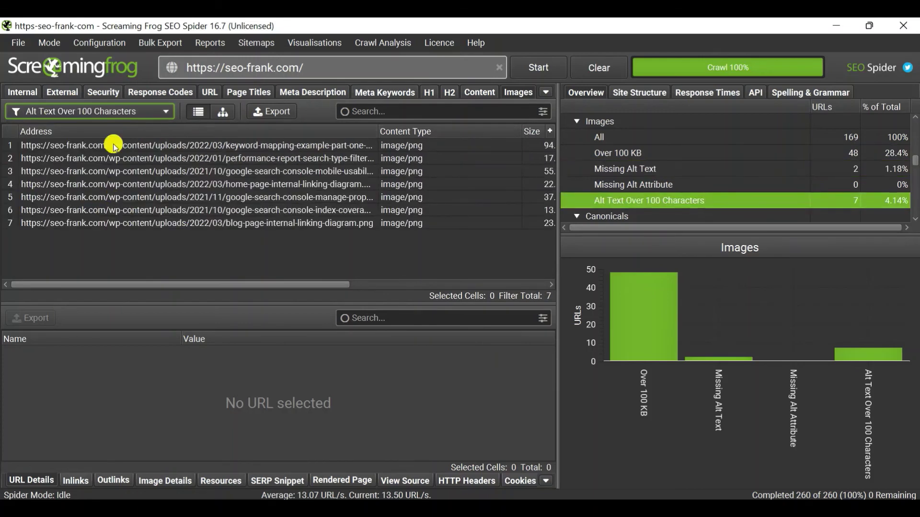
click(91, 110)
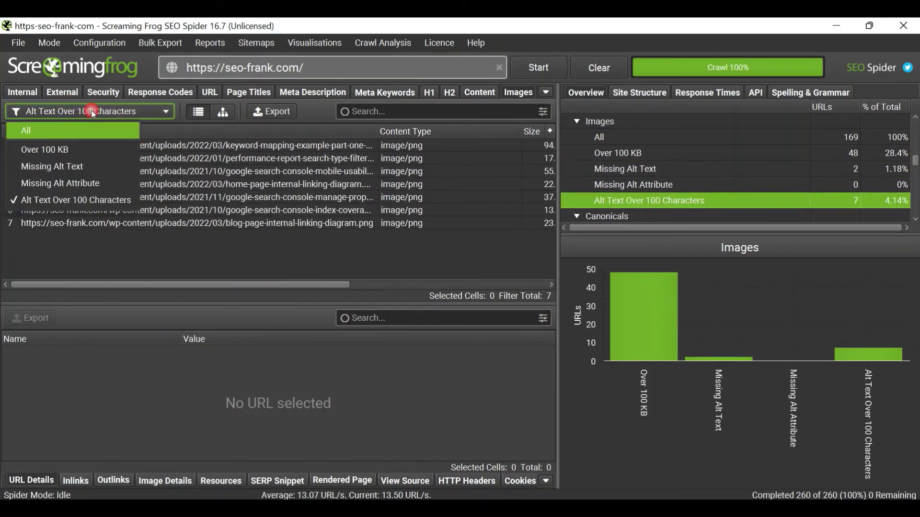
click(92, 165)
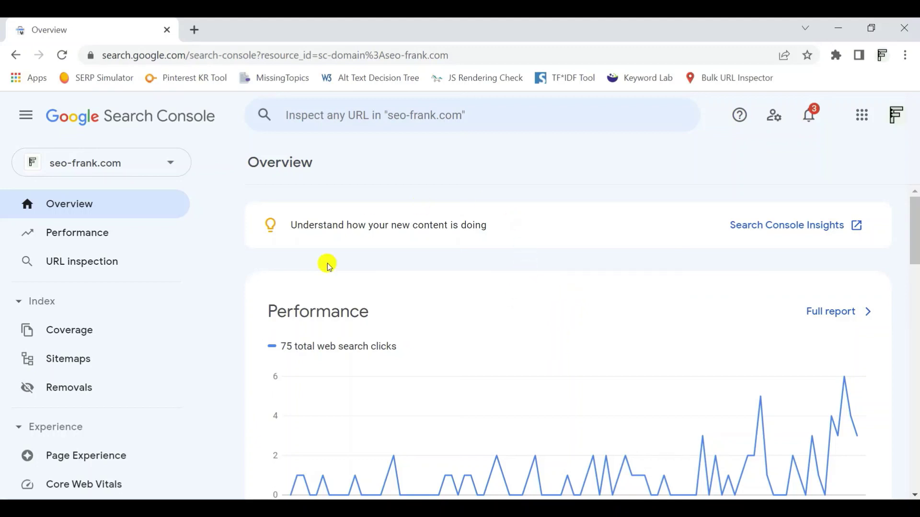
Switch to Google Search Console and open the Links report for seo-frank.com to examine the top linked pages
scroll(133, 348, down, 3)
scroll(131, 350, down, 5)
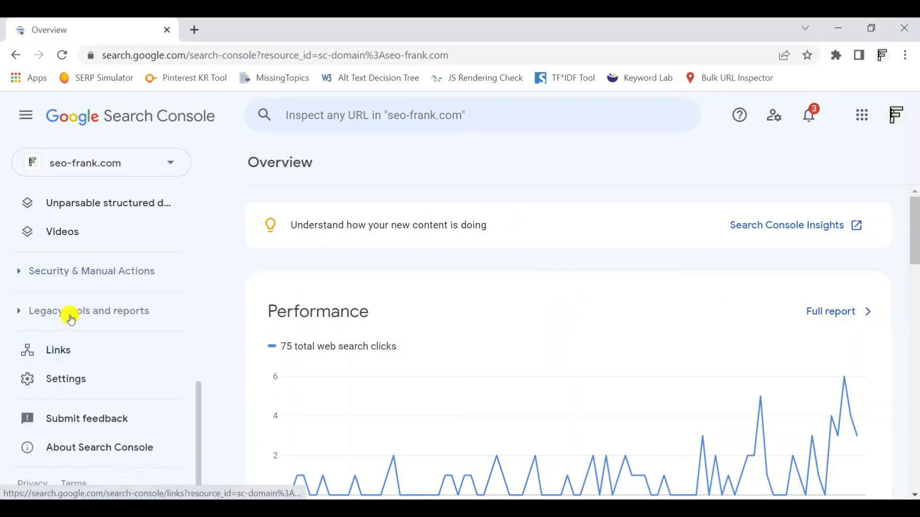
click(128, 354)
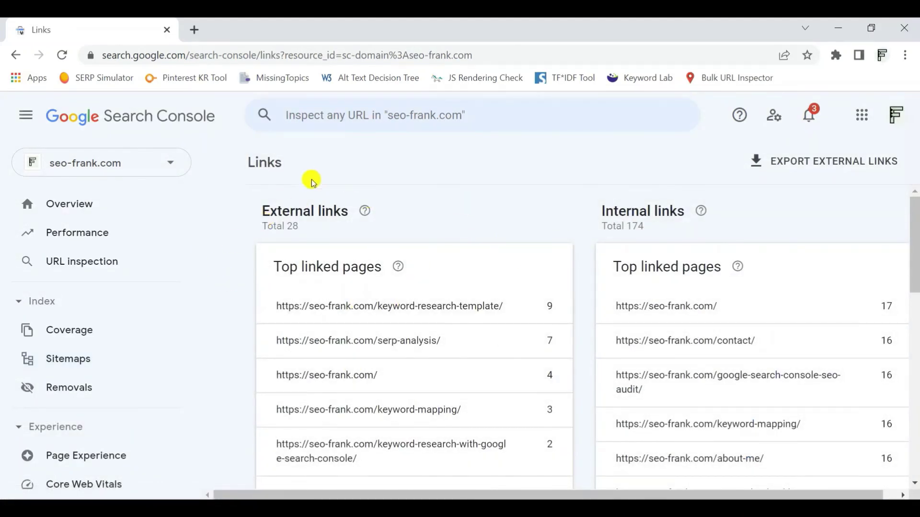
scroll(335, 206, down, 2)
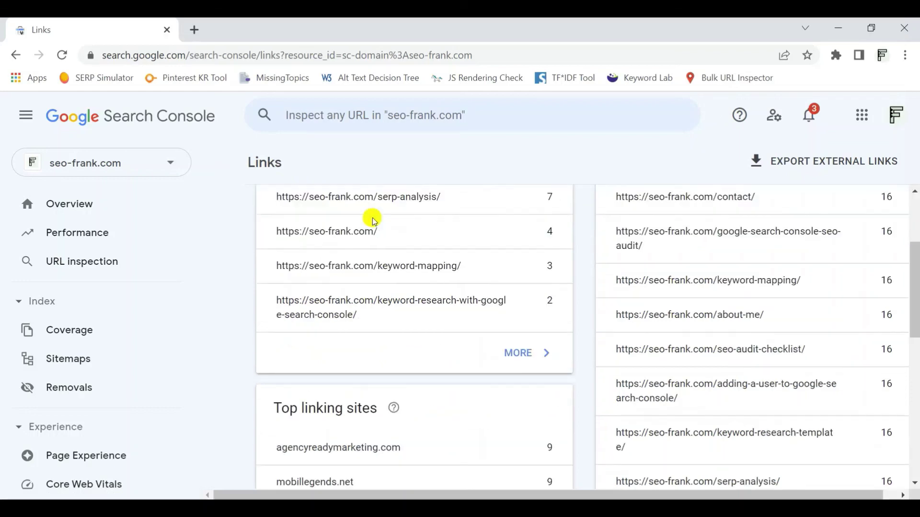
scroll(307, 249, up, 1)
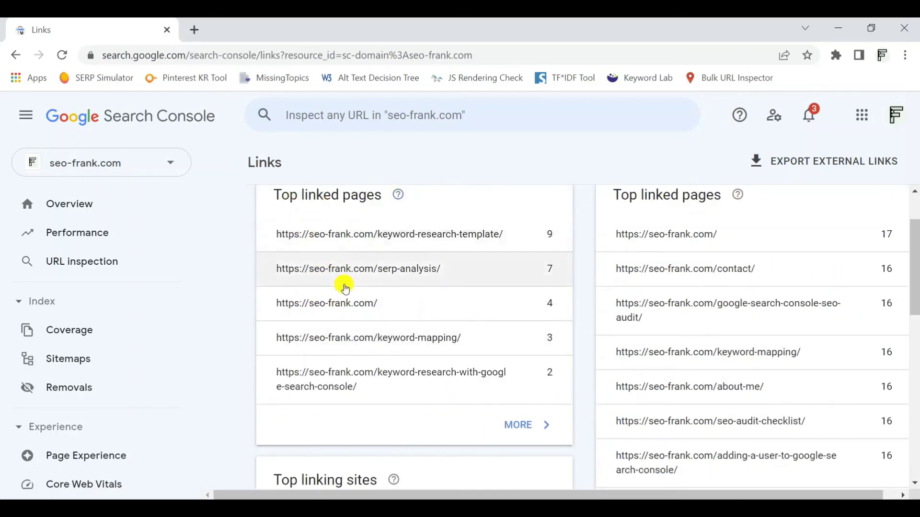
Review the top linking sites, top linking text and internal top linked pages in the Links report
scroll(342, 283, down, 3)
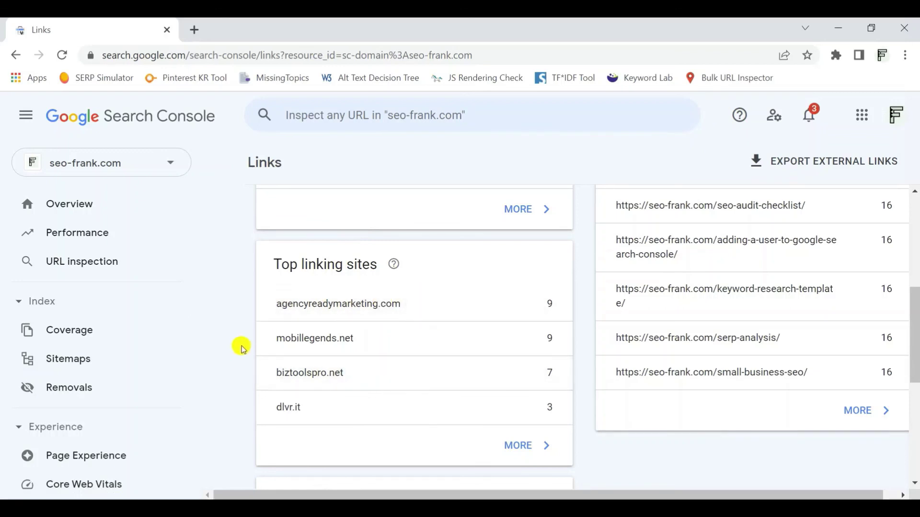
scroll(357, 301, down, 3)
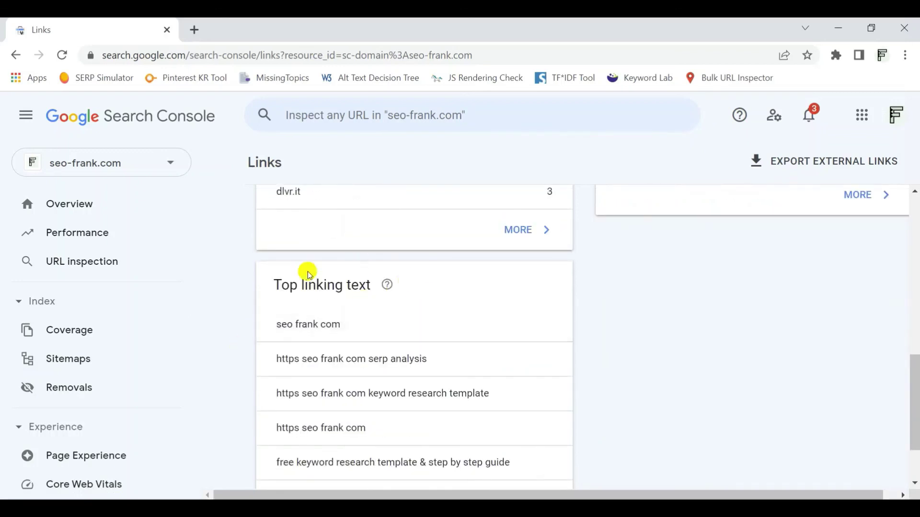
scroll(401, 373, down, 1)
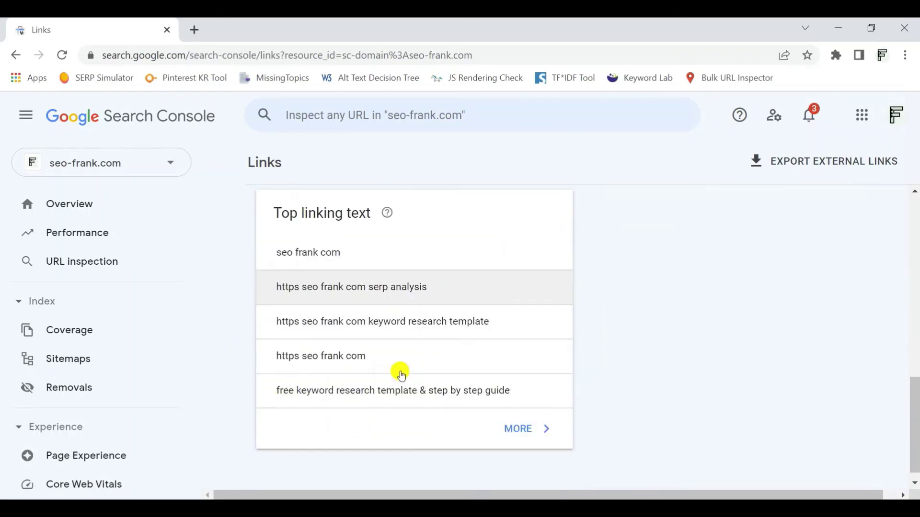
scroll(479, 347, up, 3)
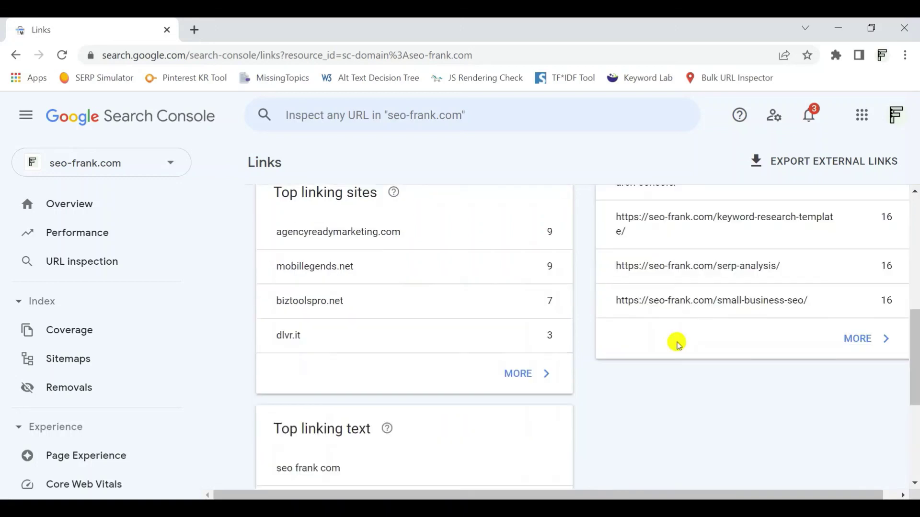
scroll(671, 378, up, 5)
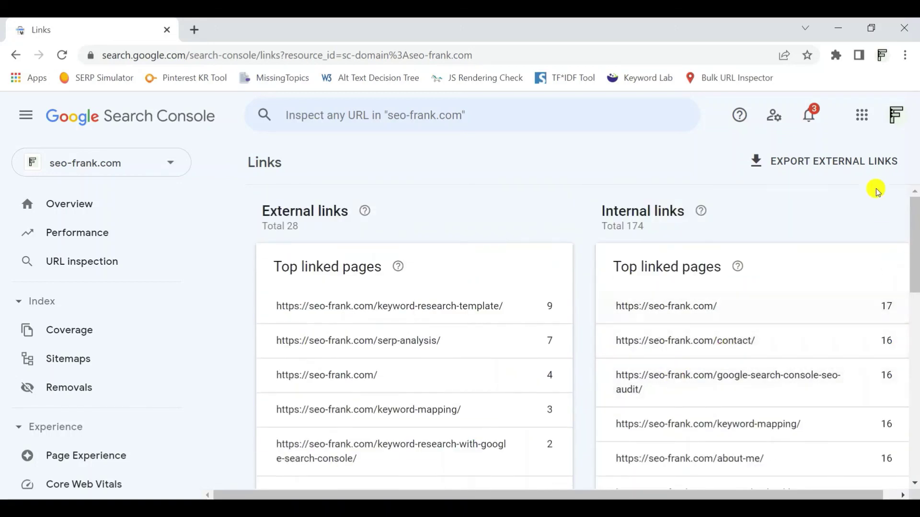
Export the latest external links to Google Sheets and fit the Linking page column to its URLs
click(861, 164)
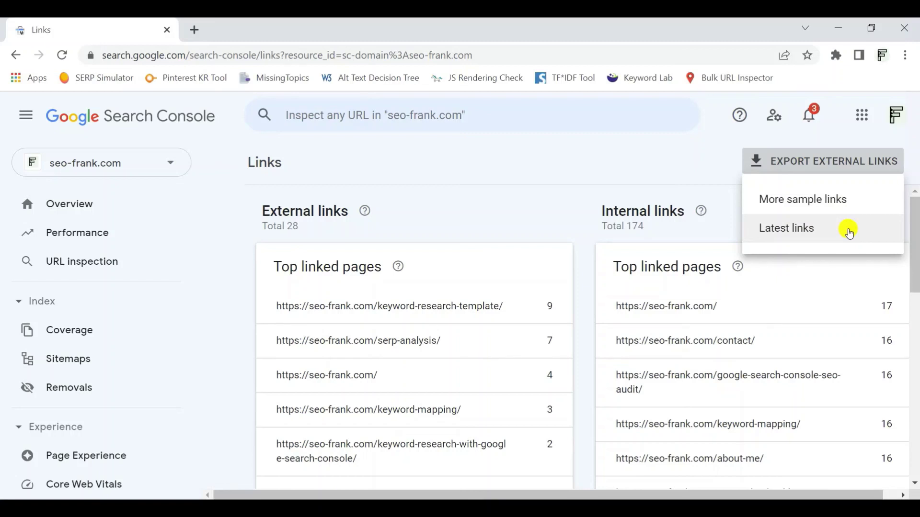
click(849, 233)
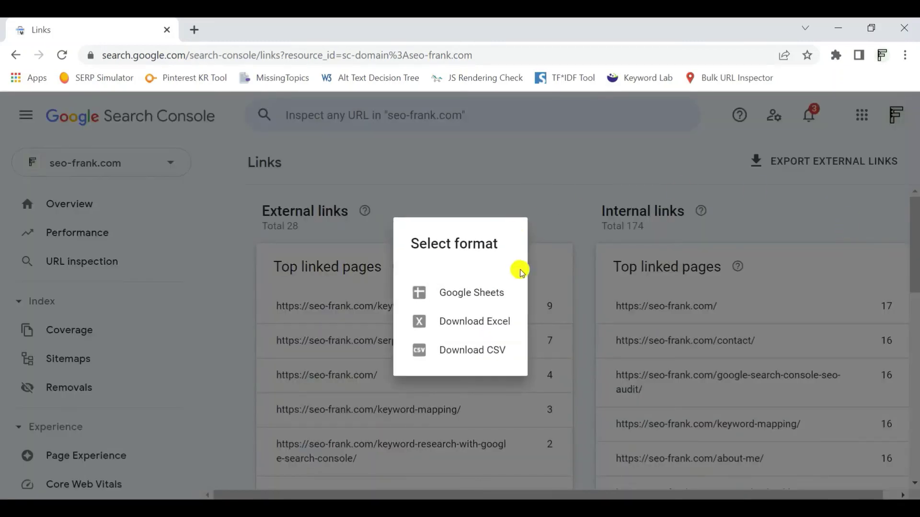
click(509, 293)
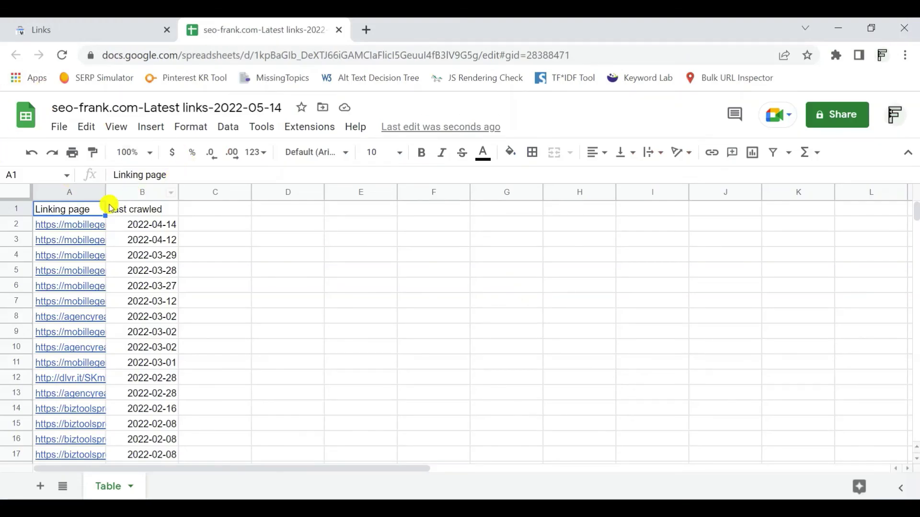
double_click(104, 191)
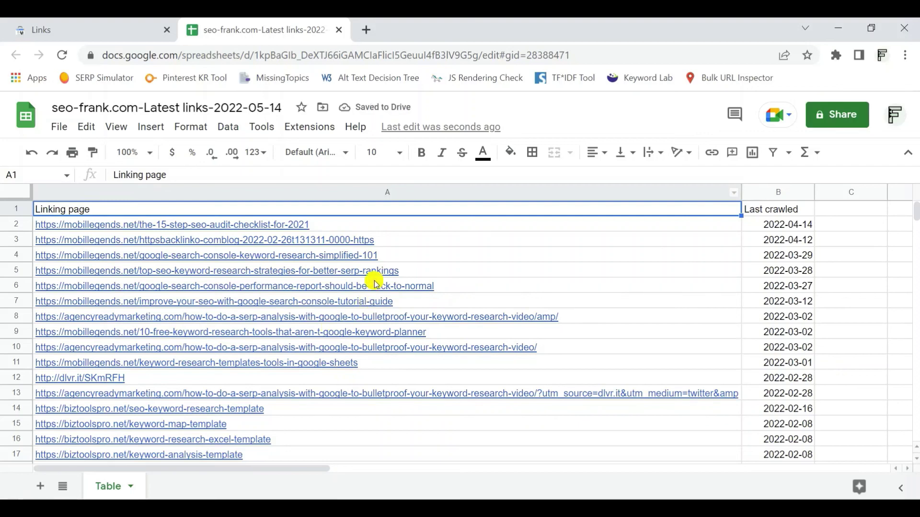
Examine the newest linking pages in the exported sheet, previewing the mobillegends.net URLs and checking their last crawled dates
click(778, 256)
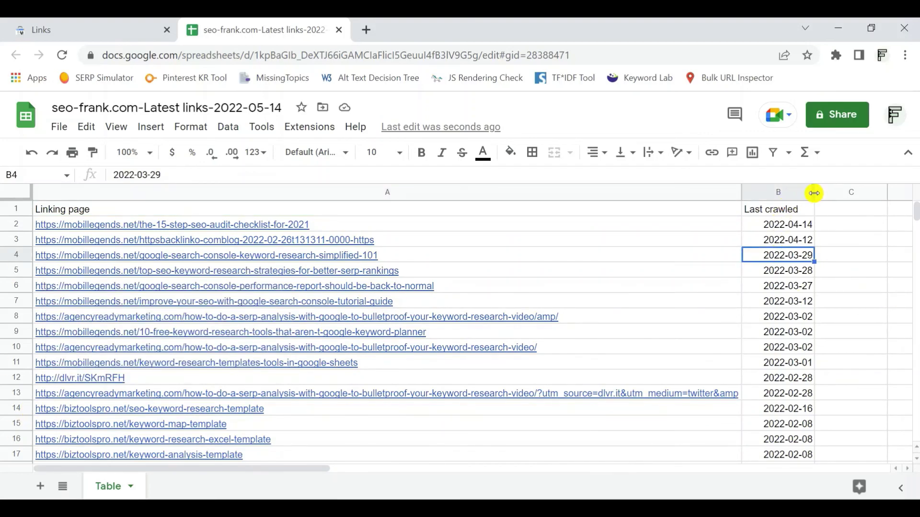
mouse_move(655, 268)
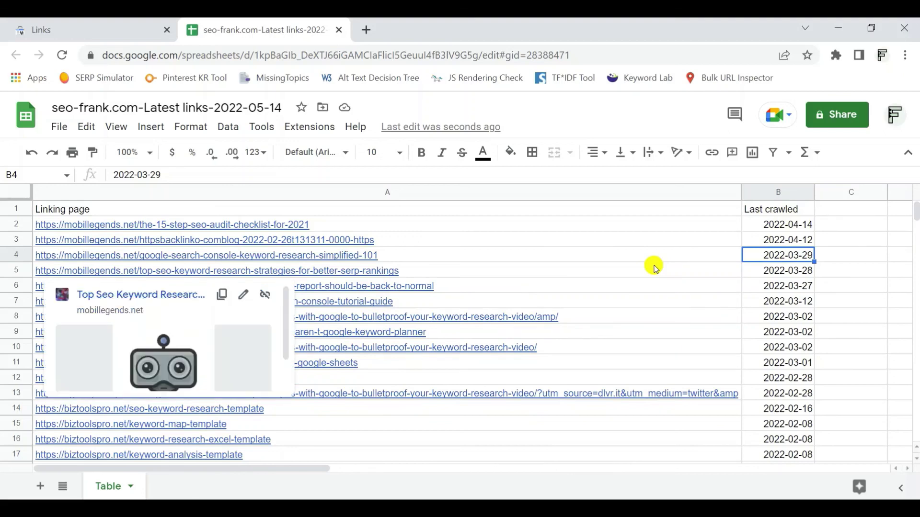
click(644, 242)
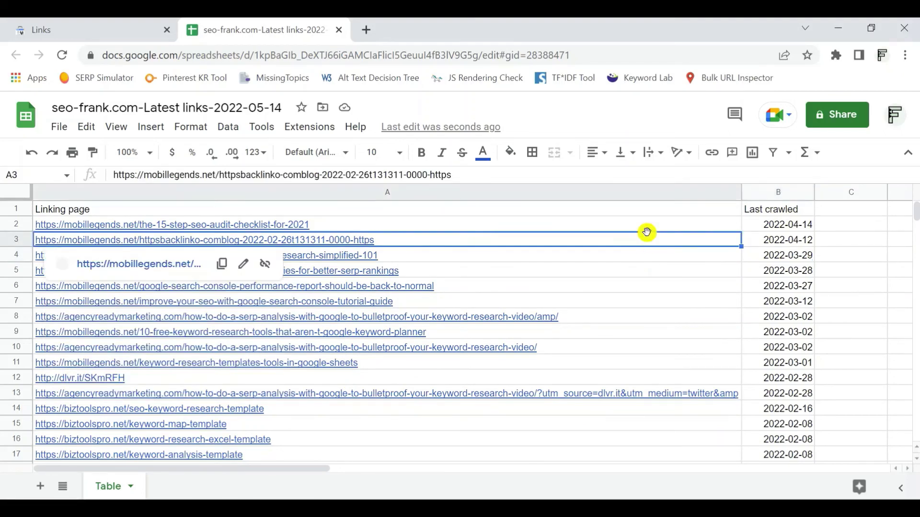
click(617, 210)
click(604, 216)
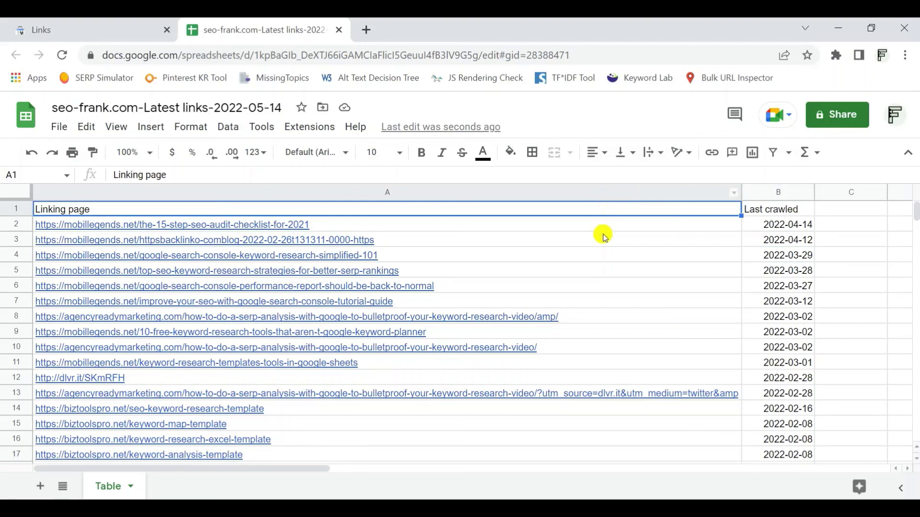
mouse_move(605, 236)
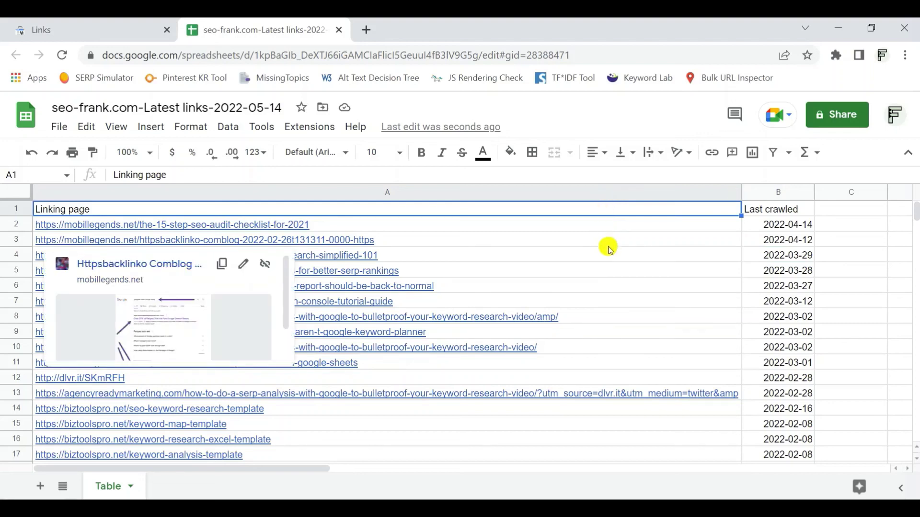
mouse_move(611, 261)
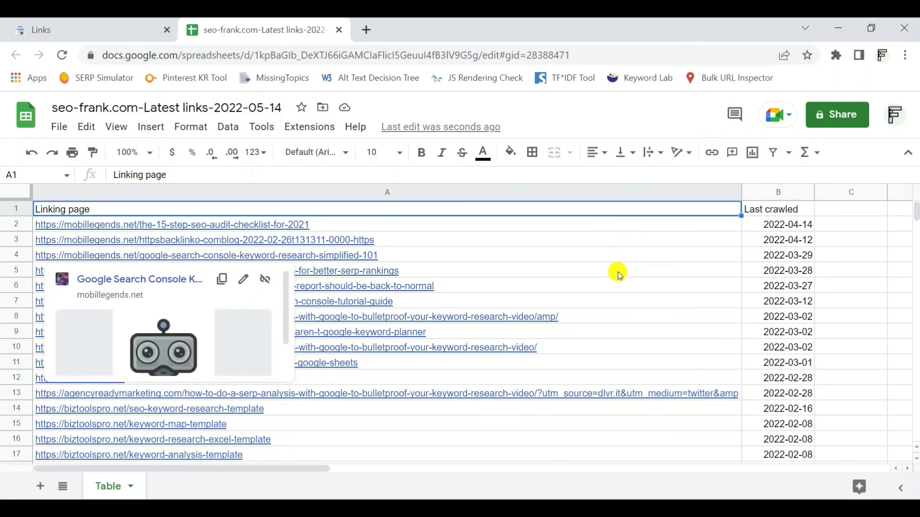
click(599, 300)
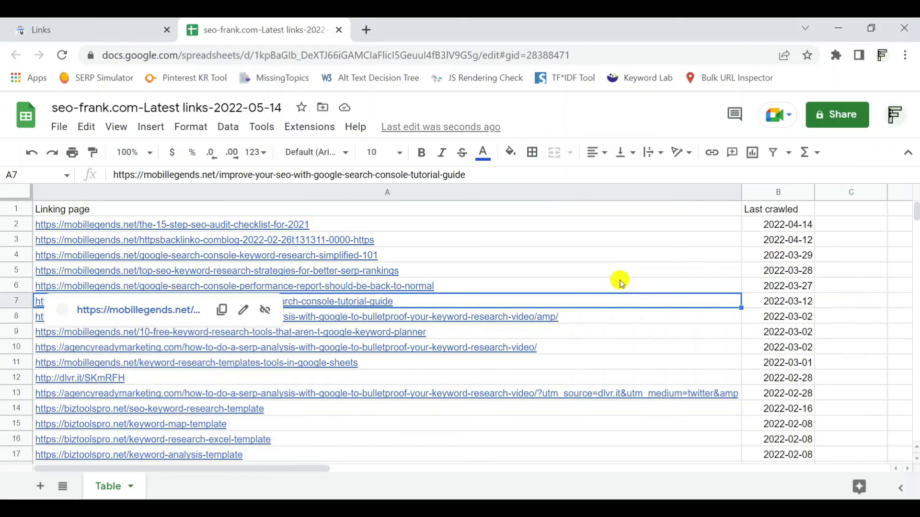
mouse_move(620, 279)
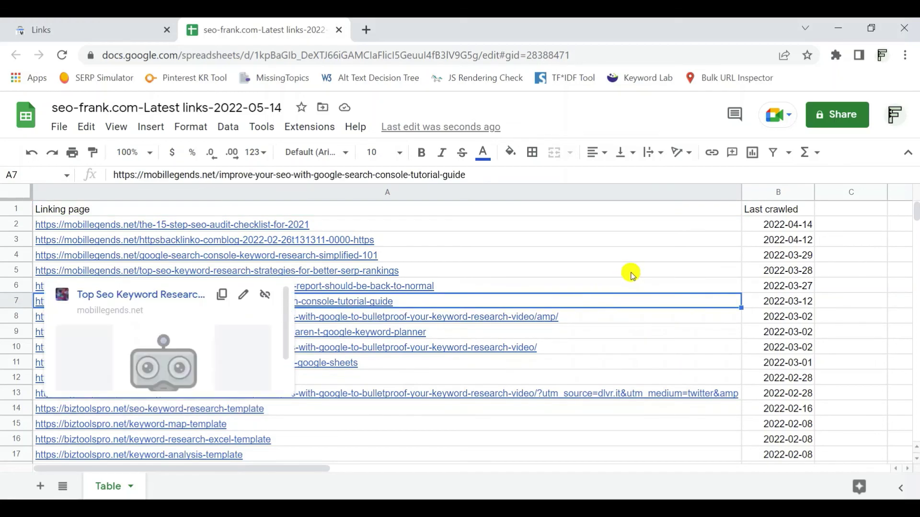
click(630, 270)
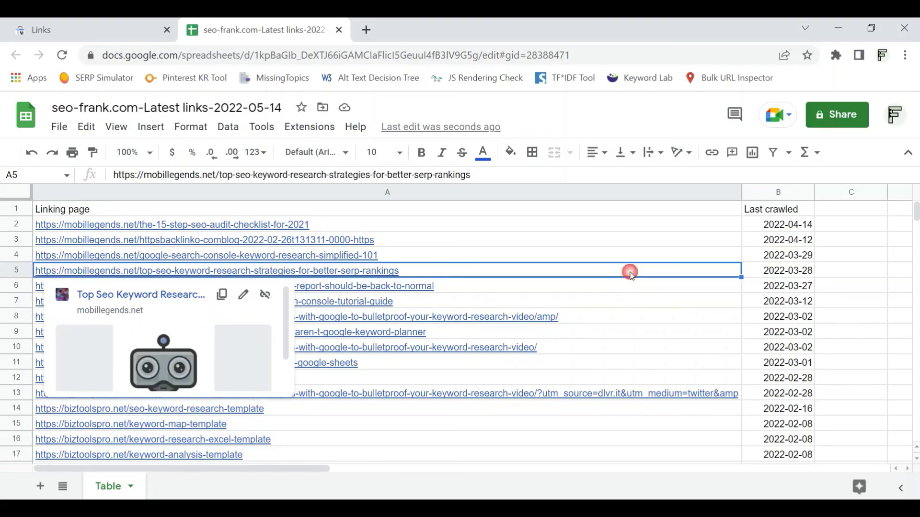
click(457, 224)
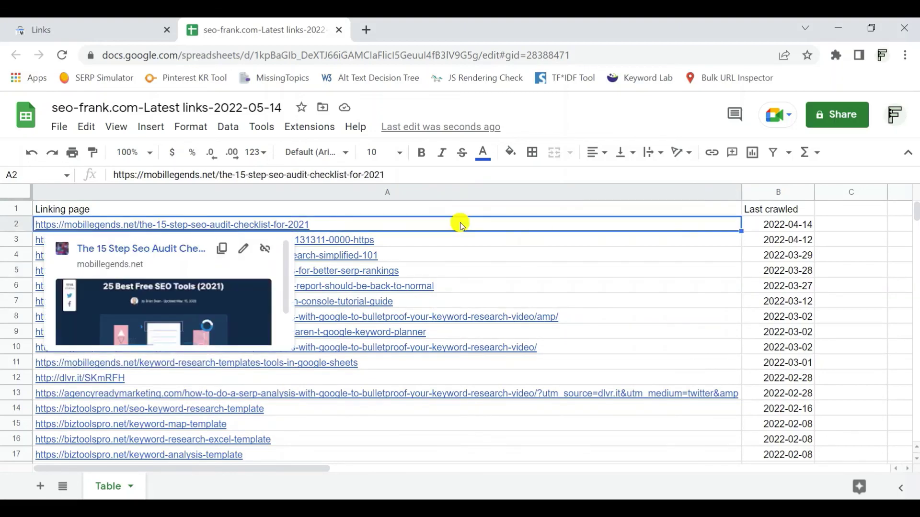
click(785, 284)
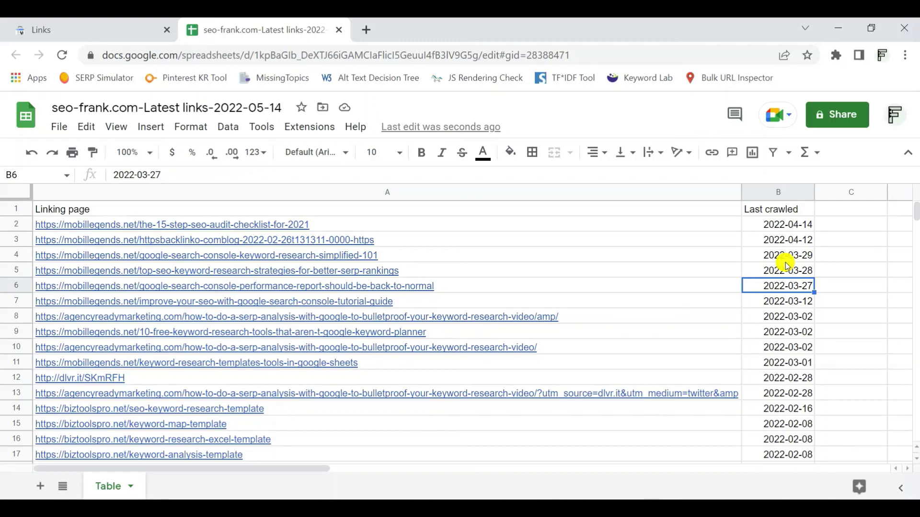
click(641, 226)
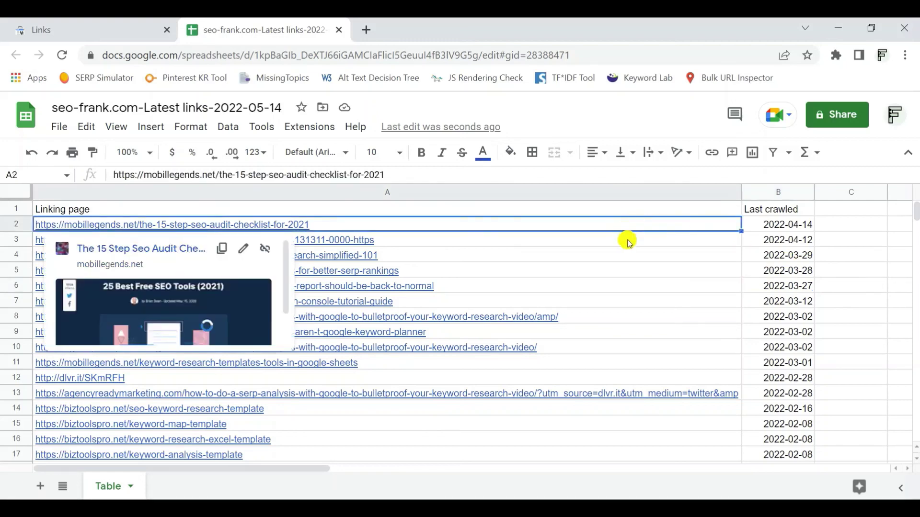
click(641, 259)
click(774, 225)
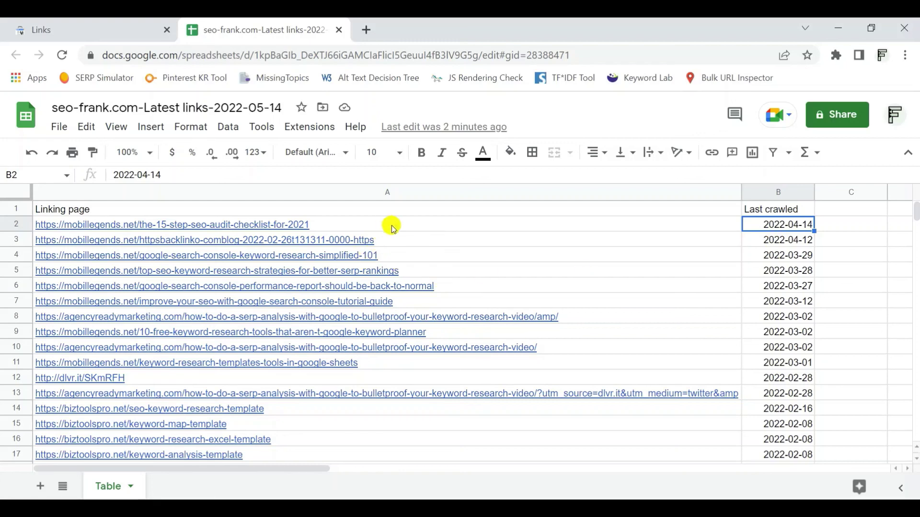
Review all linking URLs in A2:A21 for unnatural backlinks, checking crawl dates and the biztoolspro.net entries
drag(390, 226, 458, 377)
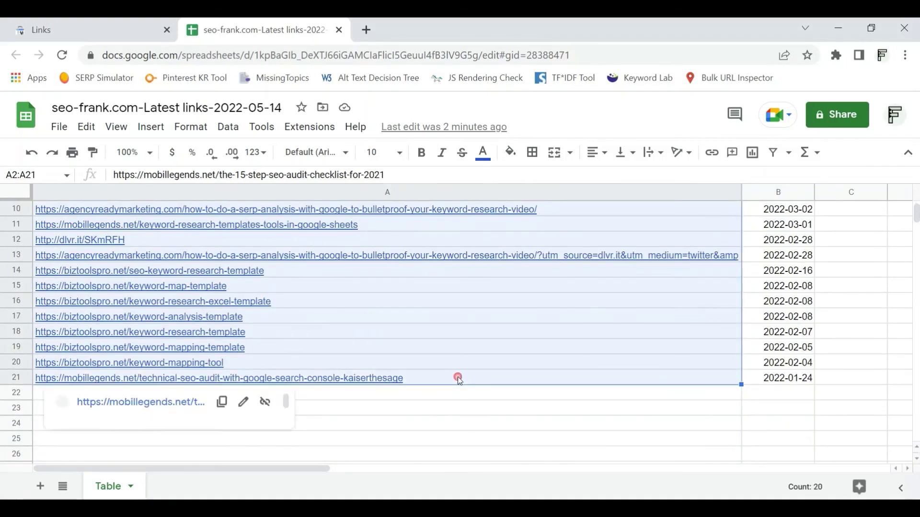
scroll(452, 366, up, 5)
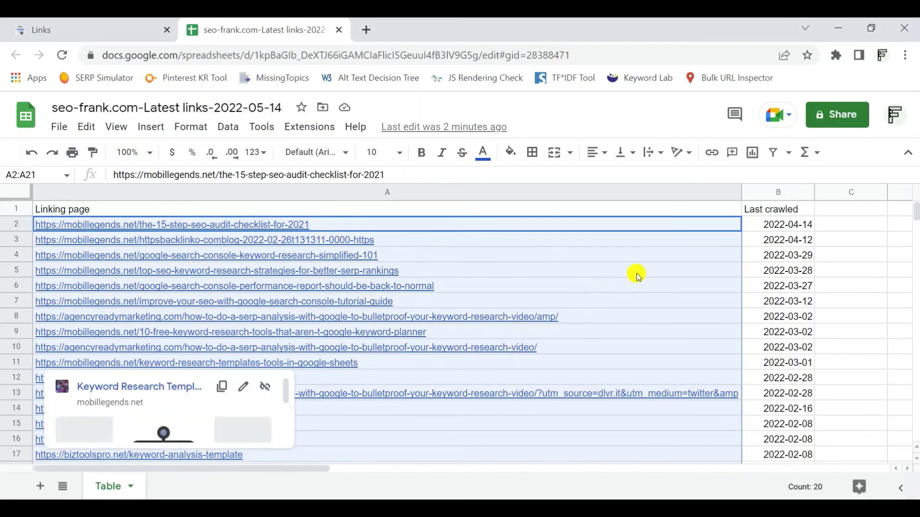
mouse_move(637, 274)
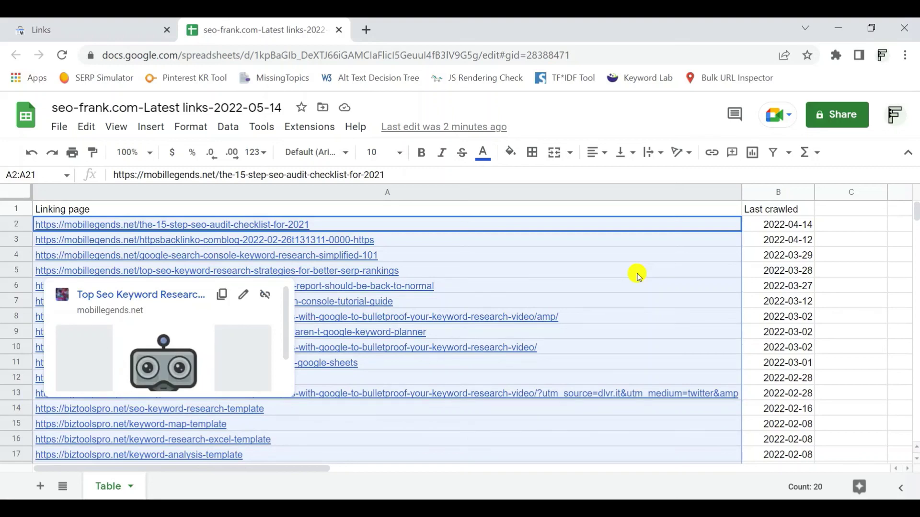
click(637, 274)
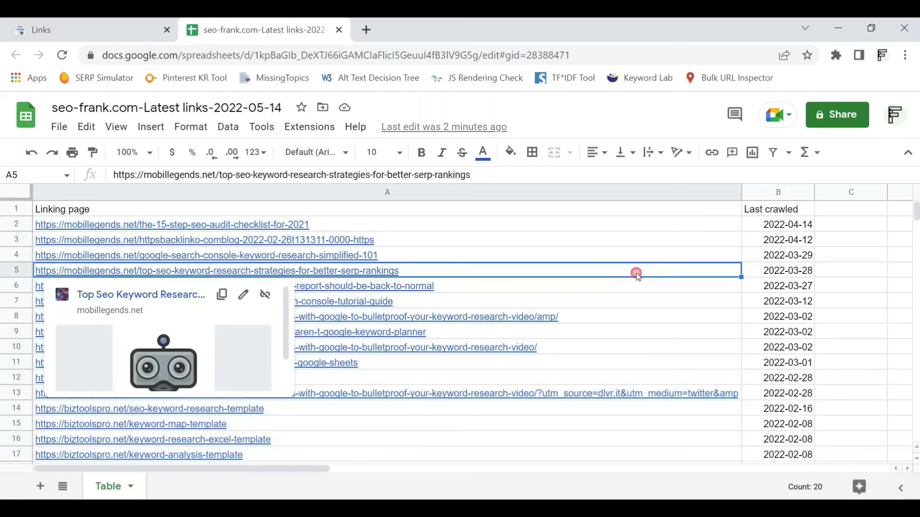
click(771, 229)
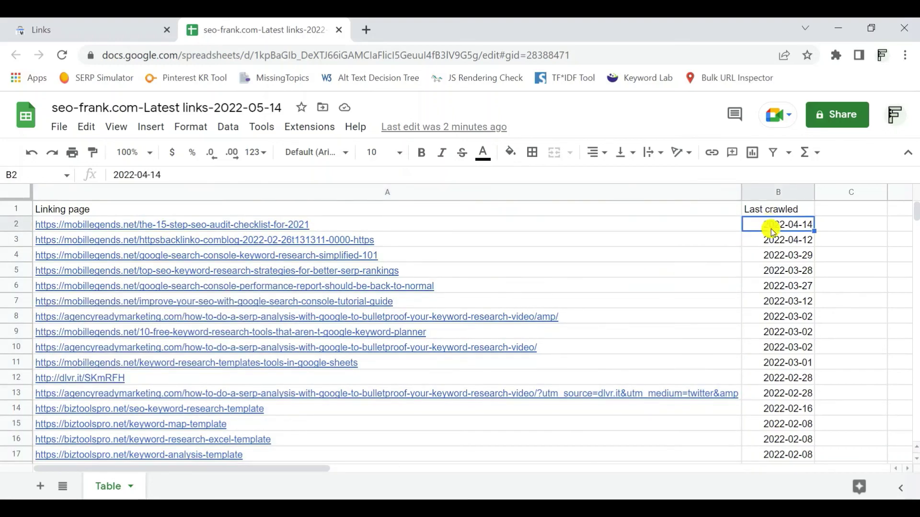
click(766, 299)
mouse_move(478, 251)
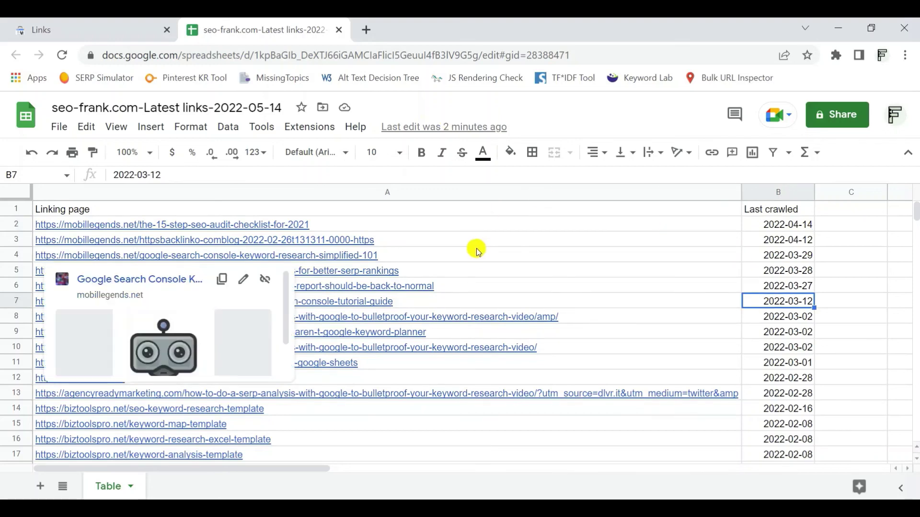
scroll(483, 268, down, 1)
click(484, 396)
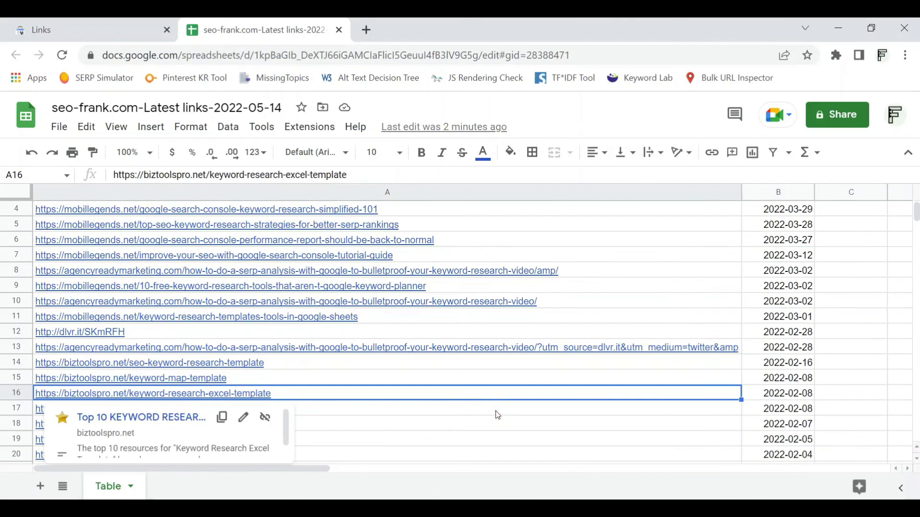
click(497, 411)
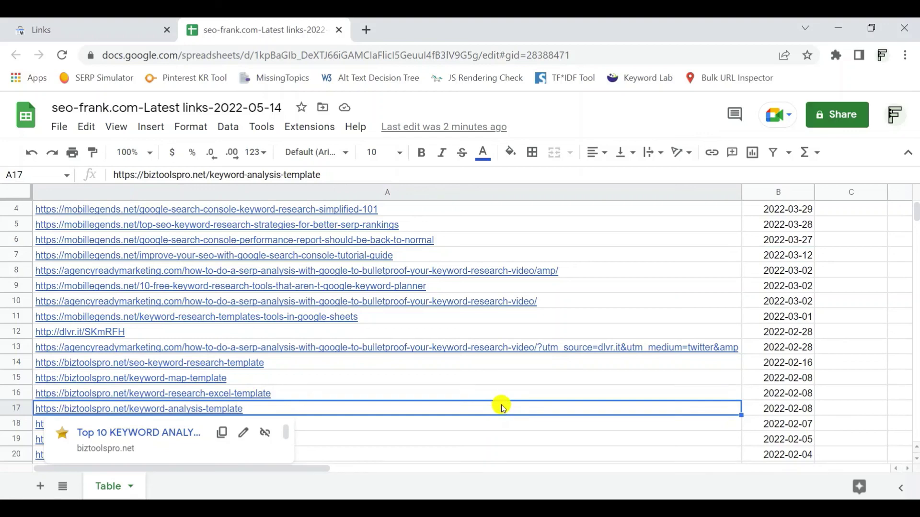
click(505, 393)
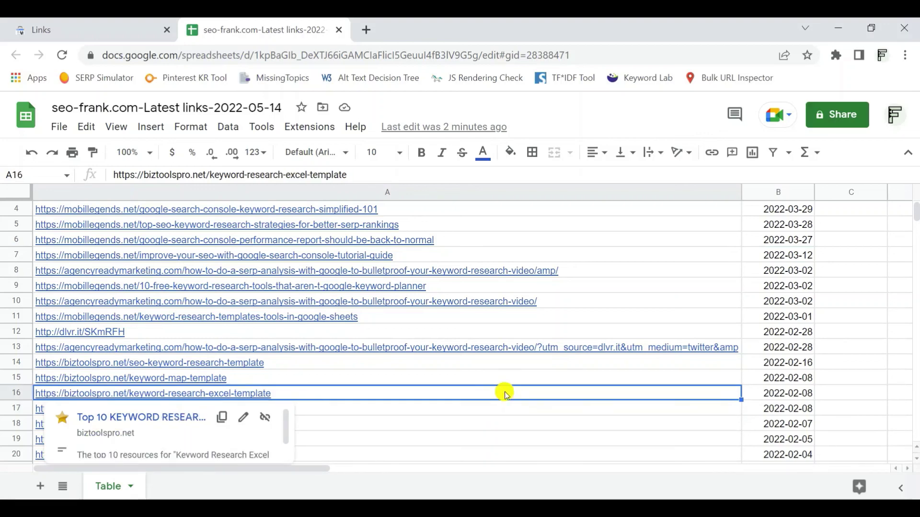
click(511, 381)
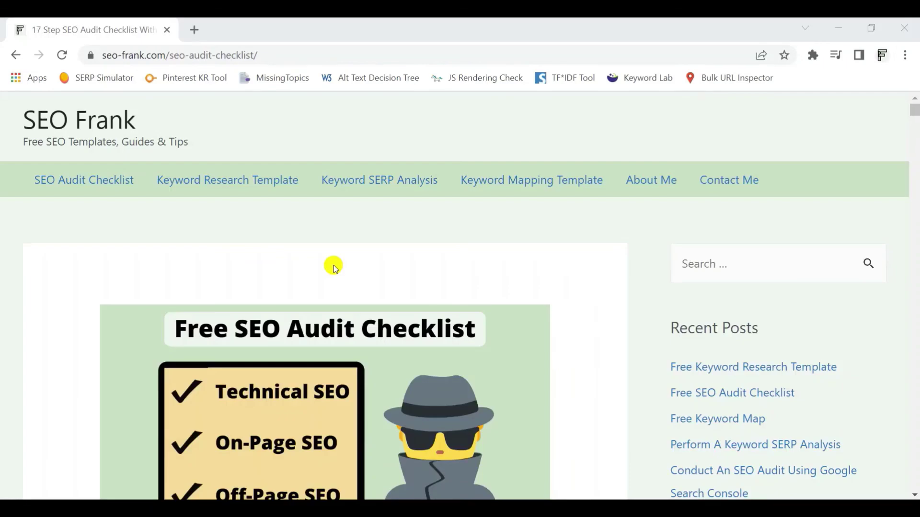
Open the Google Sheets version of the free checklist from seo-frank.com/seo-audit-checklist and look through its SEO Audit Checklist sheet
scroll(333, 266, down, 15)
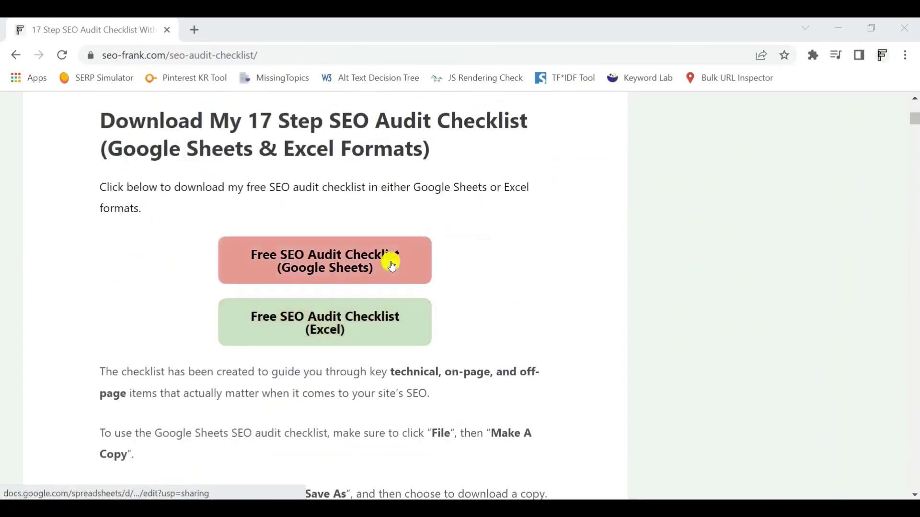
click(413, 265)
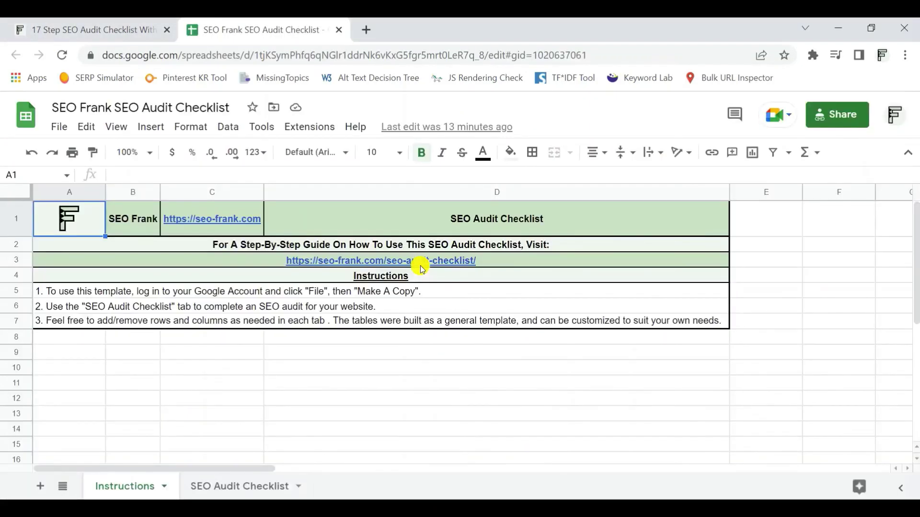
click(241, 483)
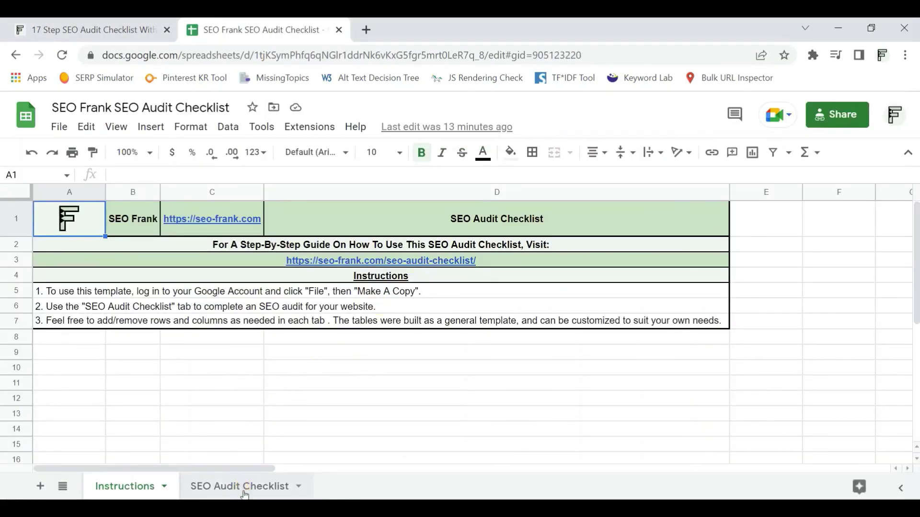
scroll(263, 344, down, 5)
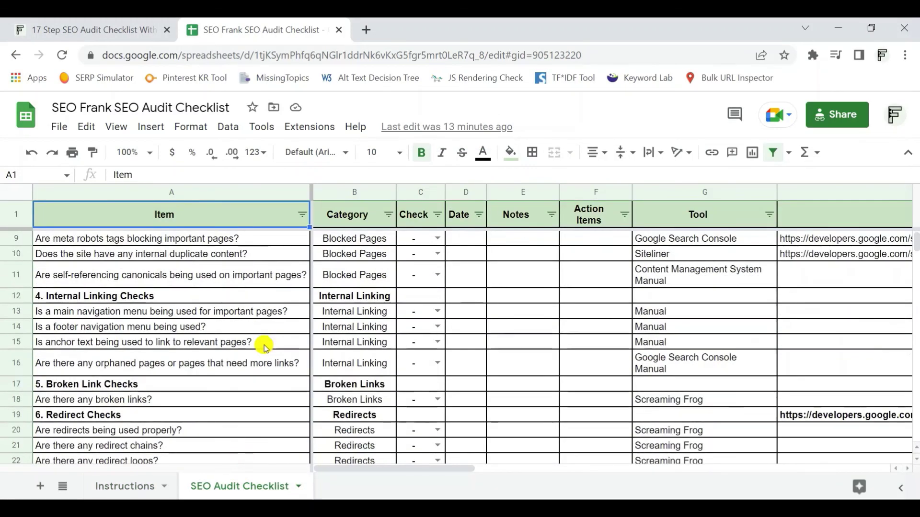
scroll(263, 345, down, 3)
scroll(264, 345, down, 3)
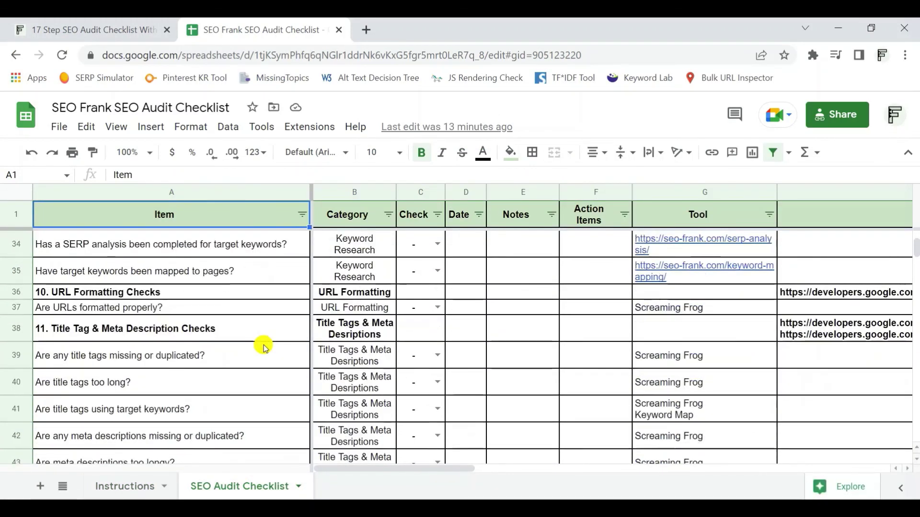